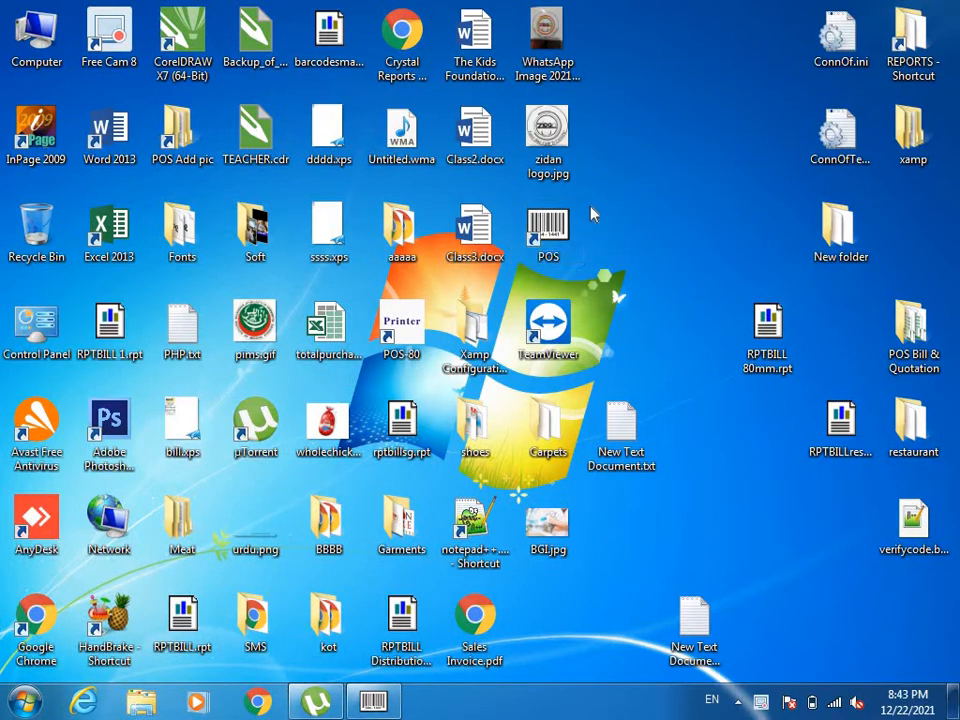
Launch the POS program and log in with user ID A and the account password.
double_click(540, 235)
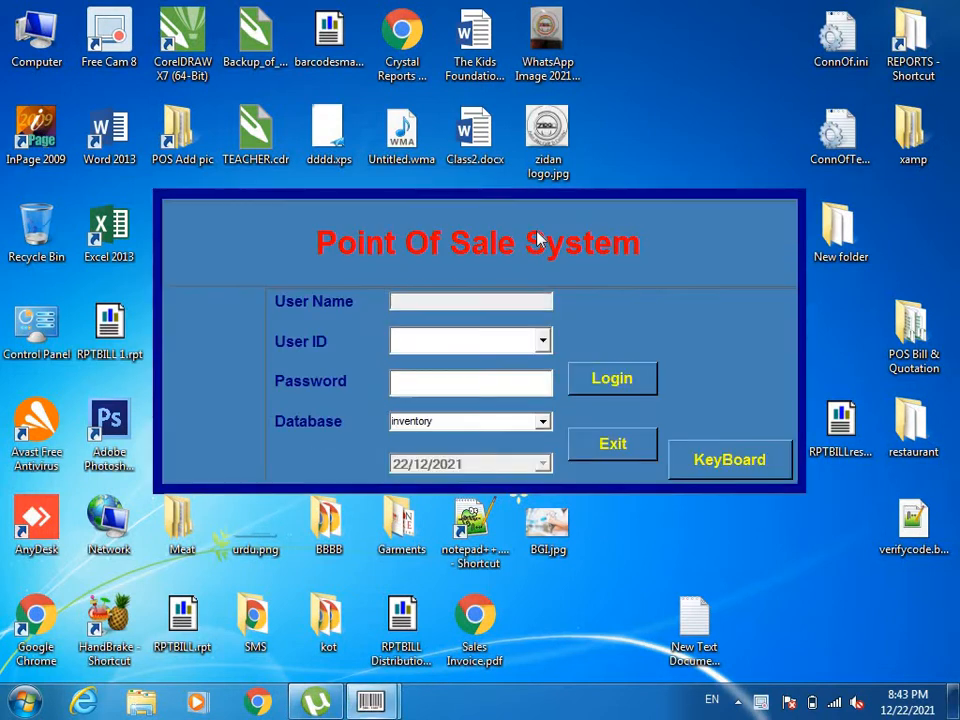
text(A)
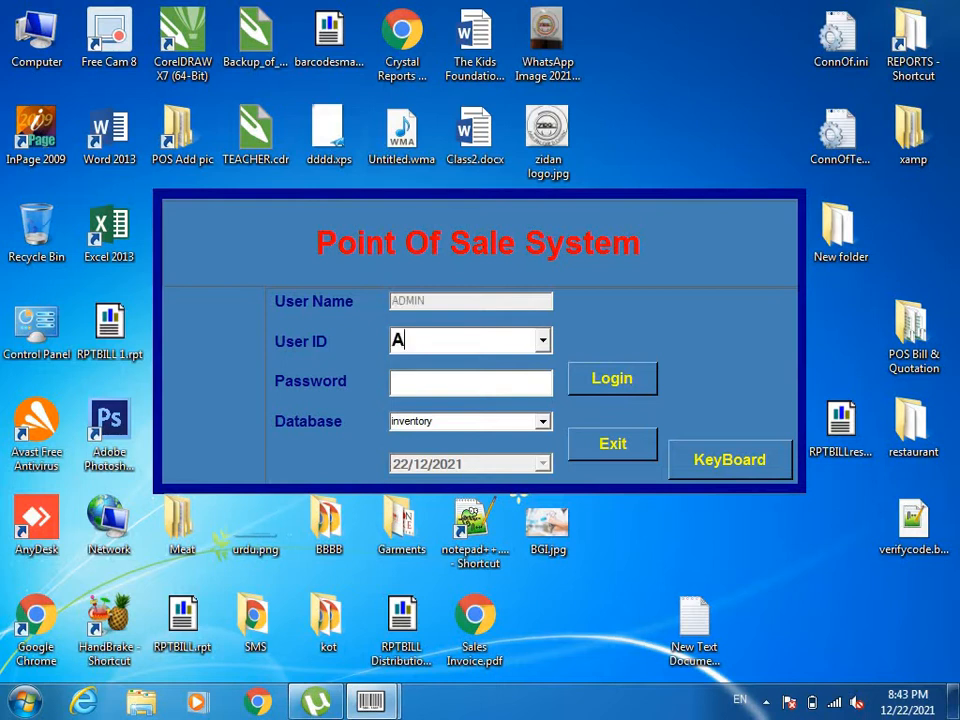
text(***)
key(Tab)
key(Return)
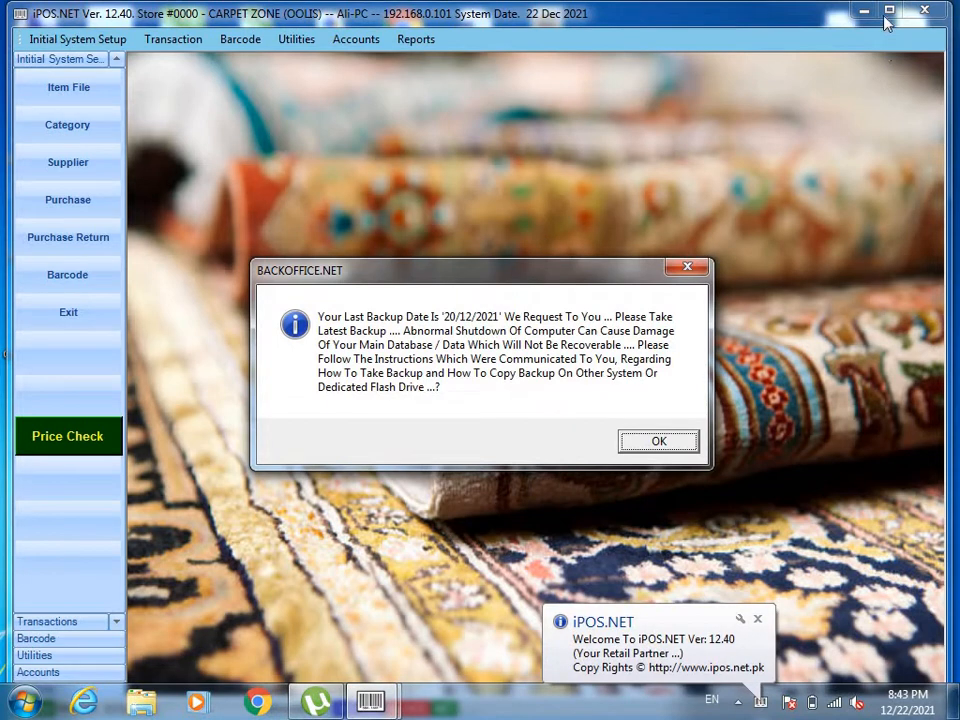
Dismiss the backup reminder and maximize the main iPOS.NET window.
click(687, 266)
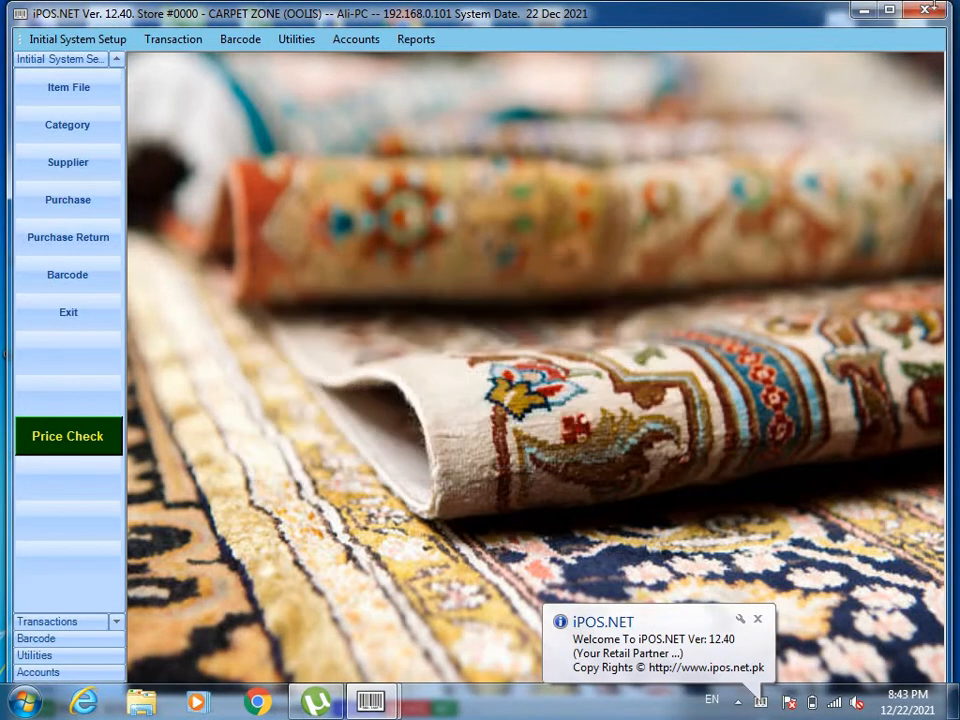
click(888, 12)
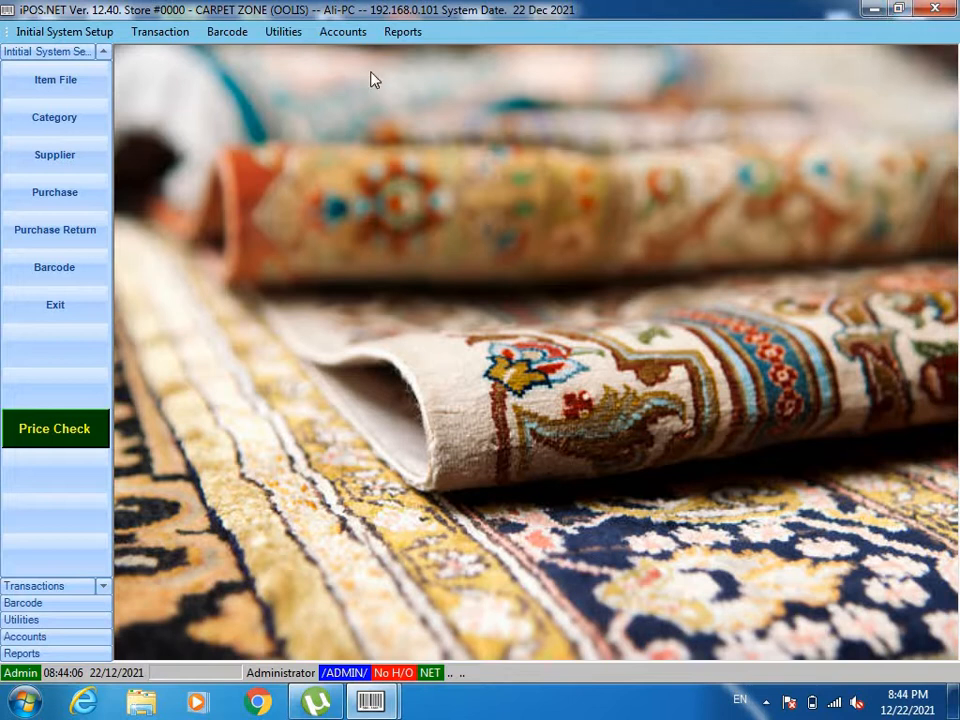
Look over the available report, utility, barcode, transaction and initial setup functions.
click(413, 37)
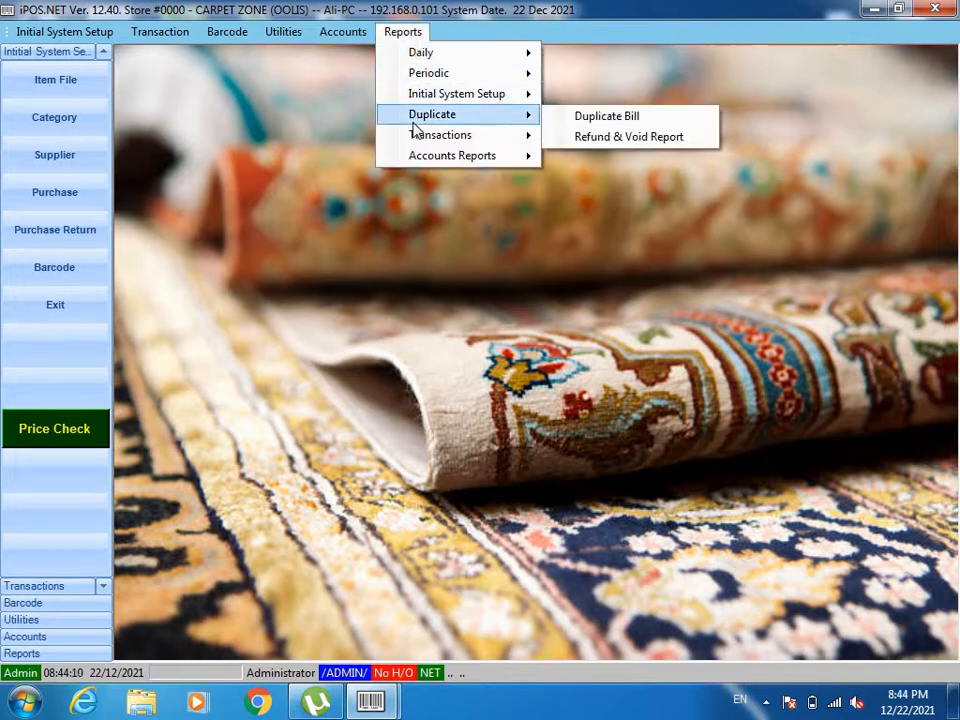
click(330, 18)
click(333, 28)
click(333, 28)
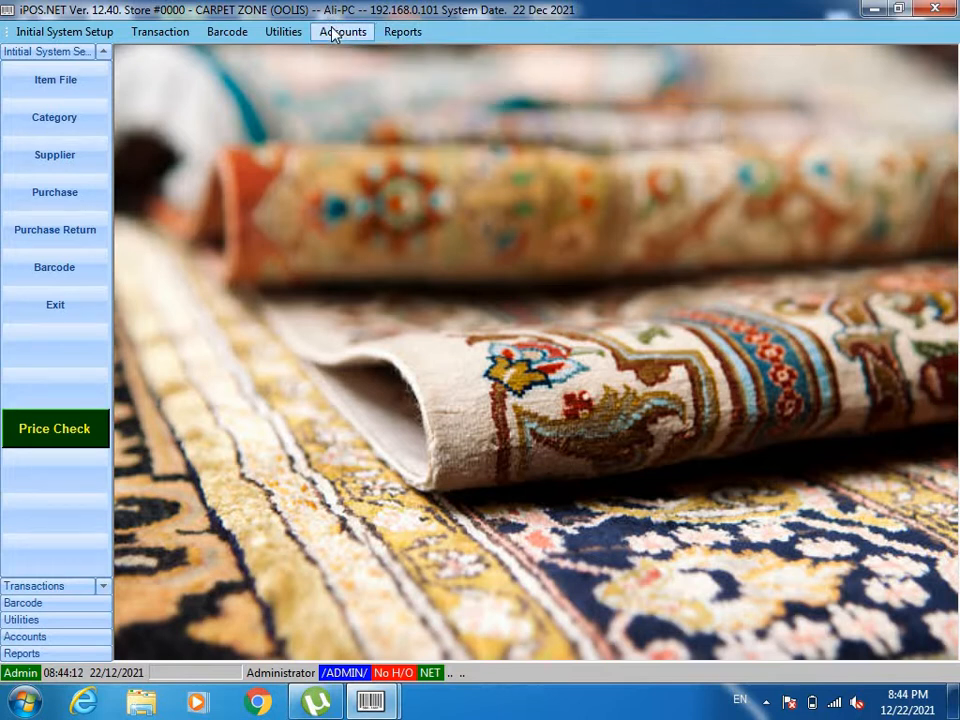
click(285, 33)
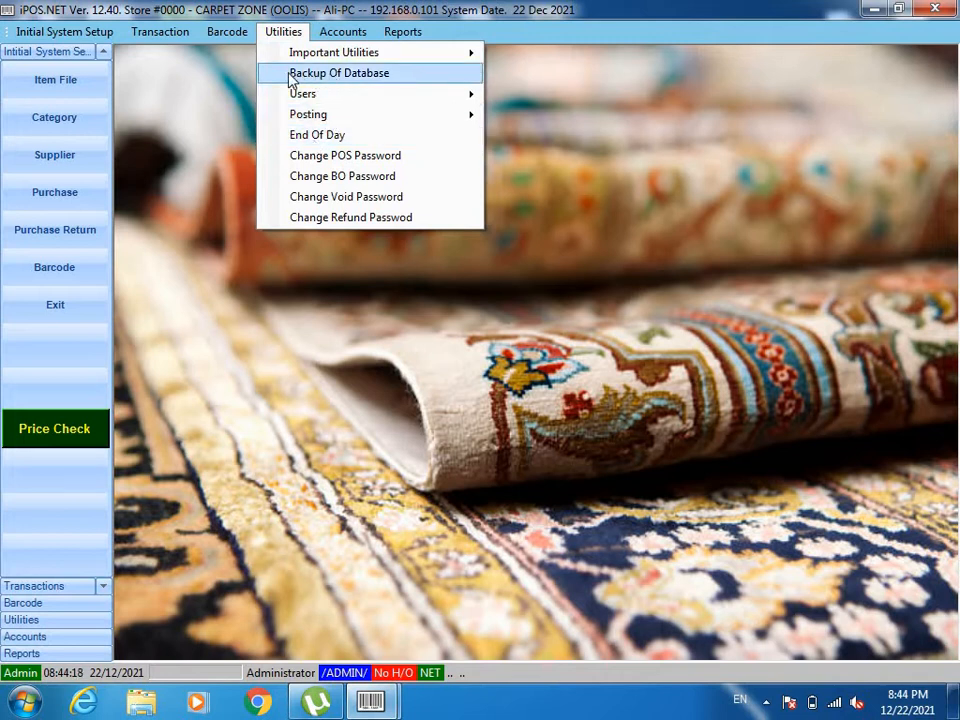
mouse_move(217, 38)
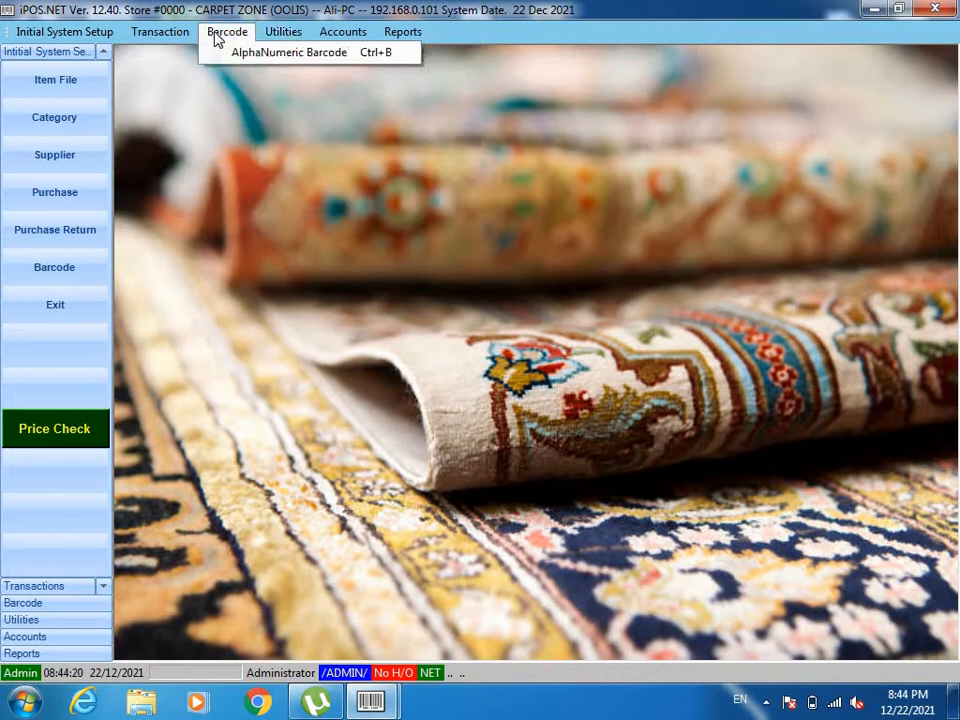
mouse_move(176, 37)
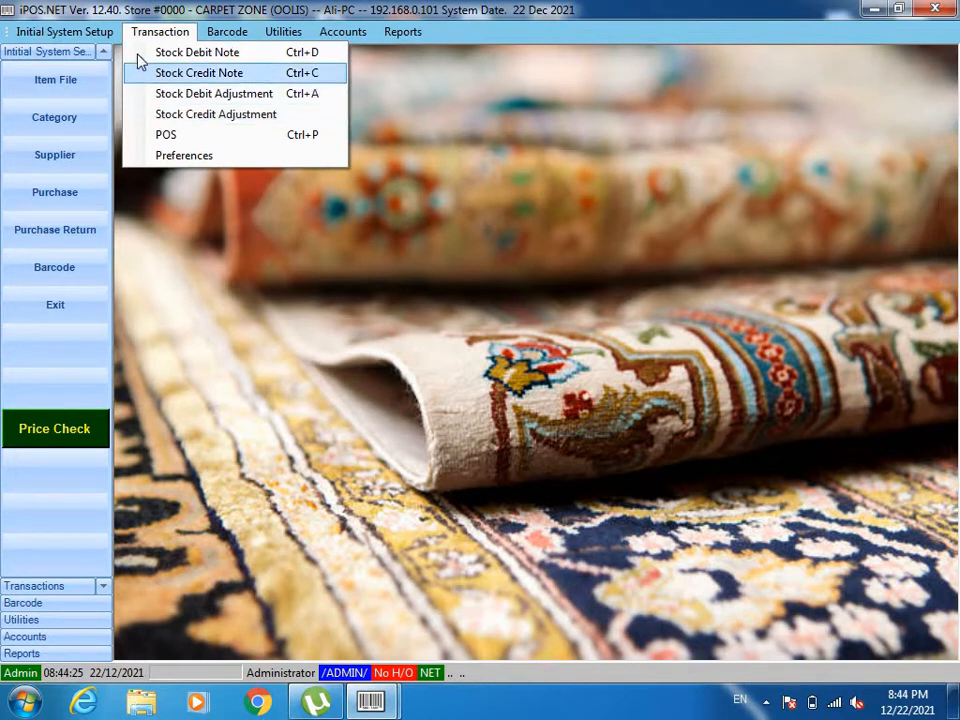
mouse_move(93, 38)
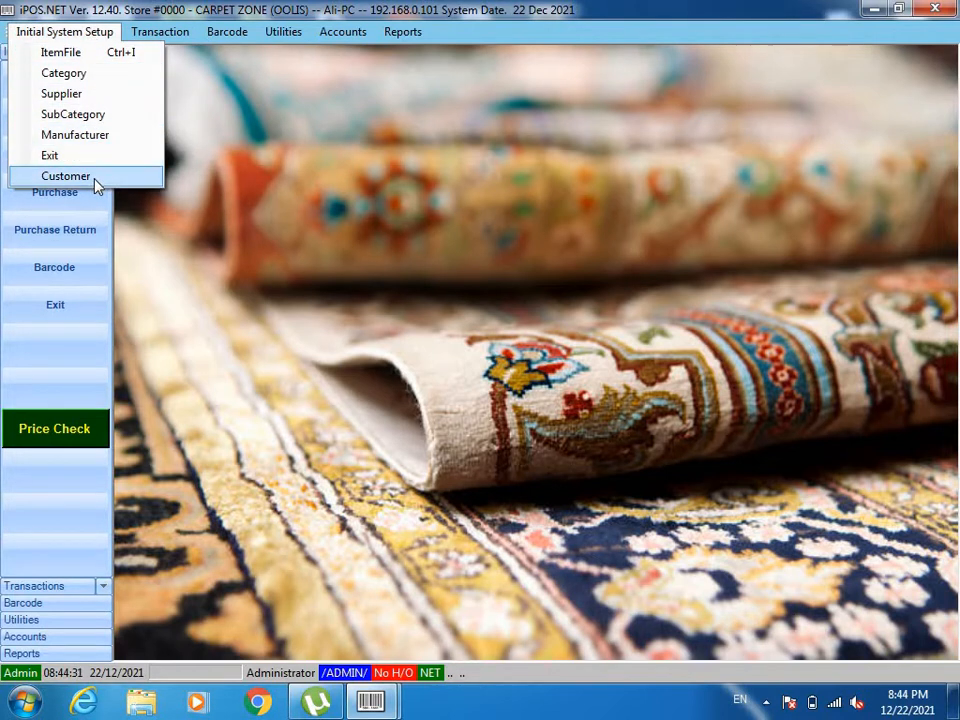
click(47, 377)
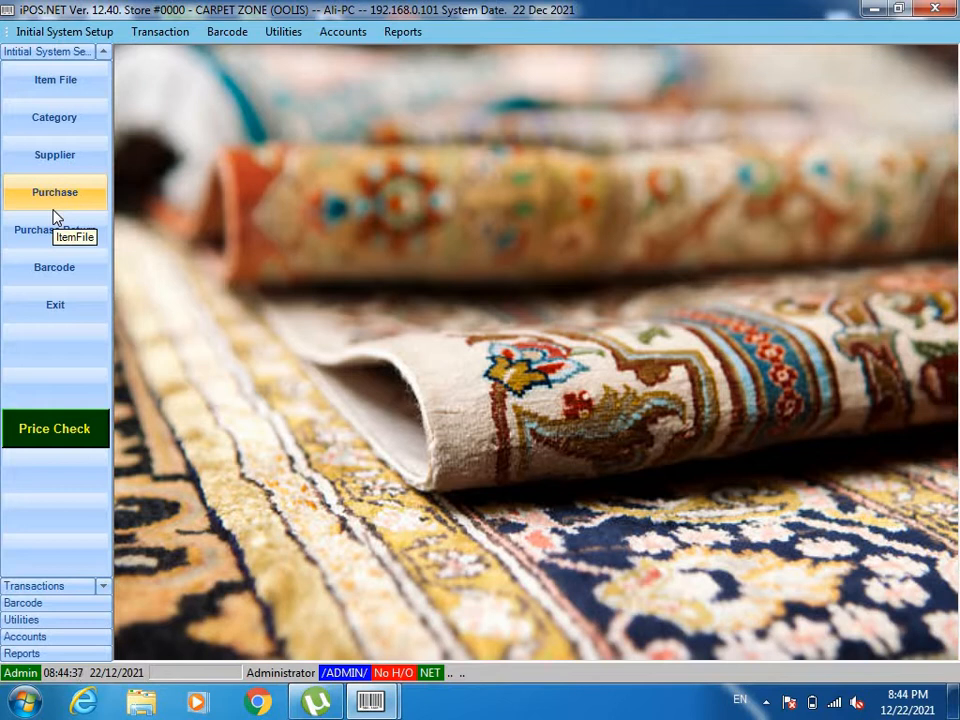
Open the category records, examine RUG, CARPET and ARTIFICIAL GRASS, and widen the category name column.
click(77, 122)
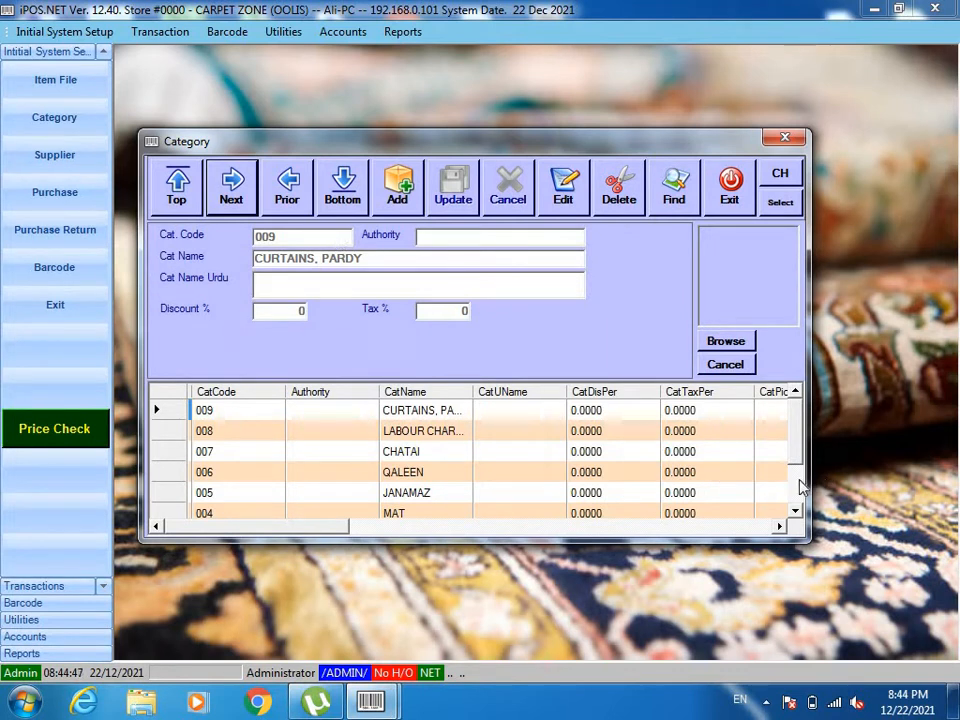
scroll(800, 487, down, 2)
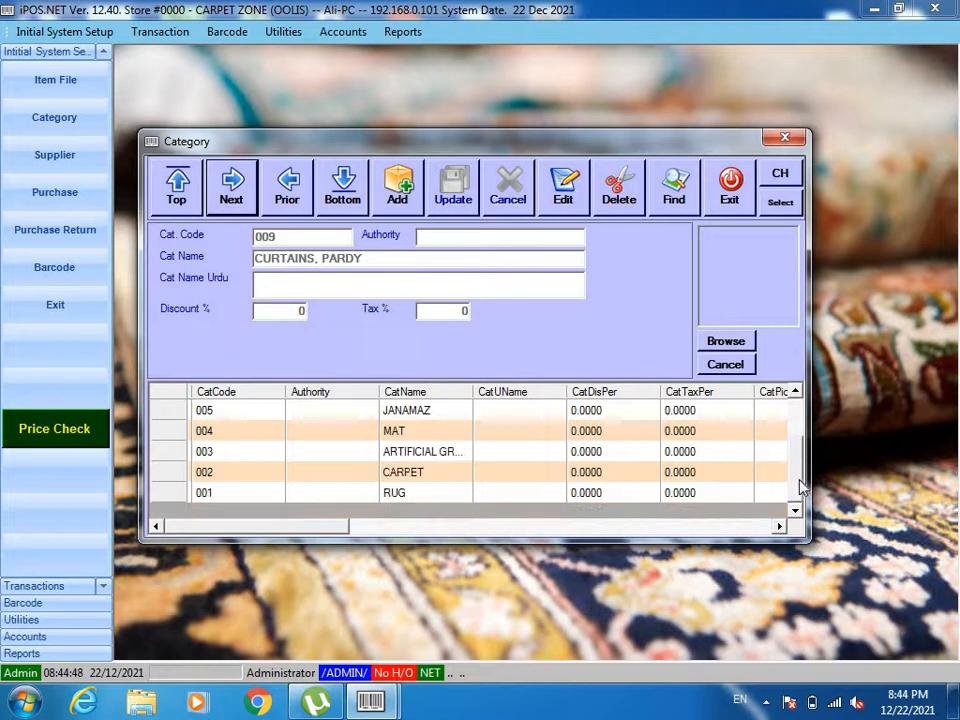
click(405, 494)
click(412, 474)
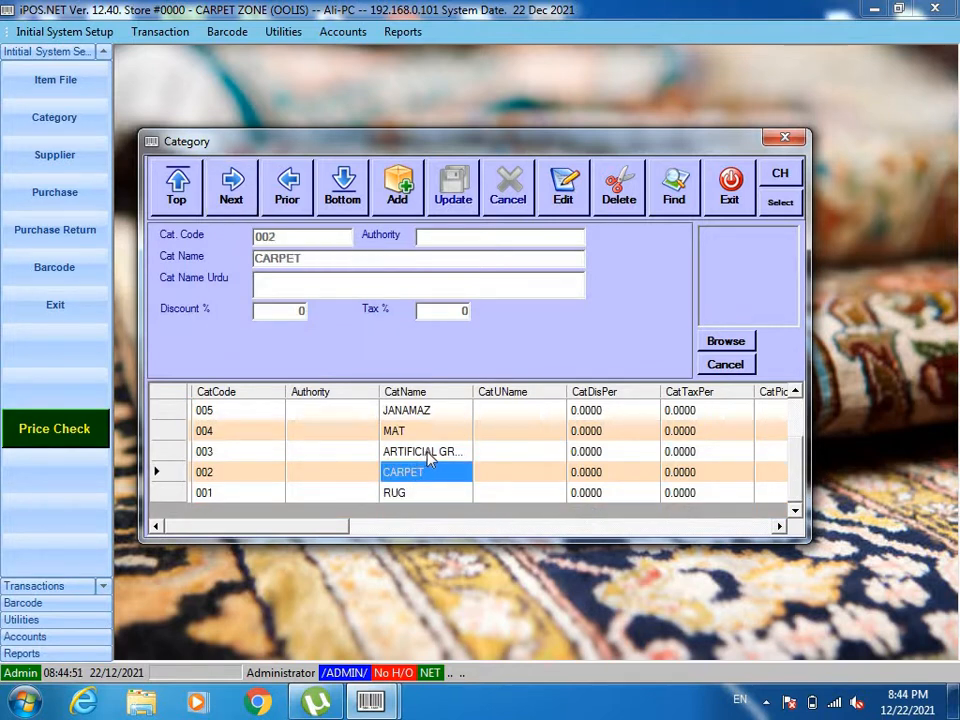
click(428, 454)
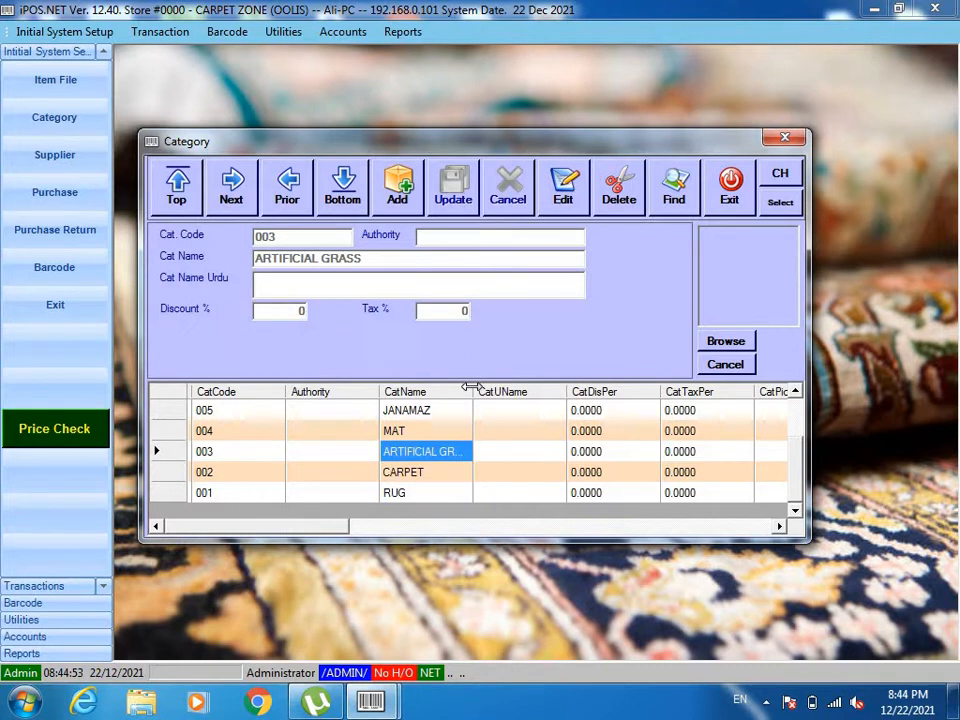
drag(472, 388, 548, 392)
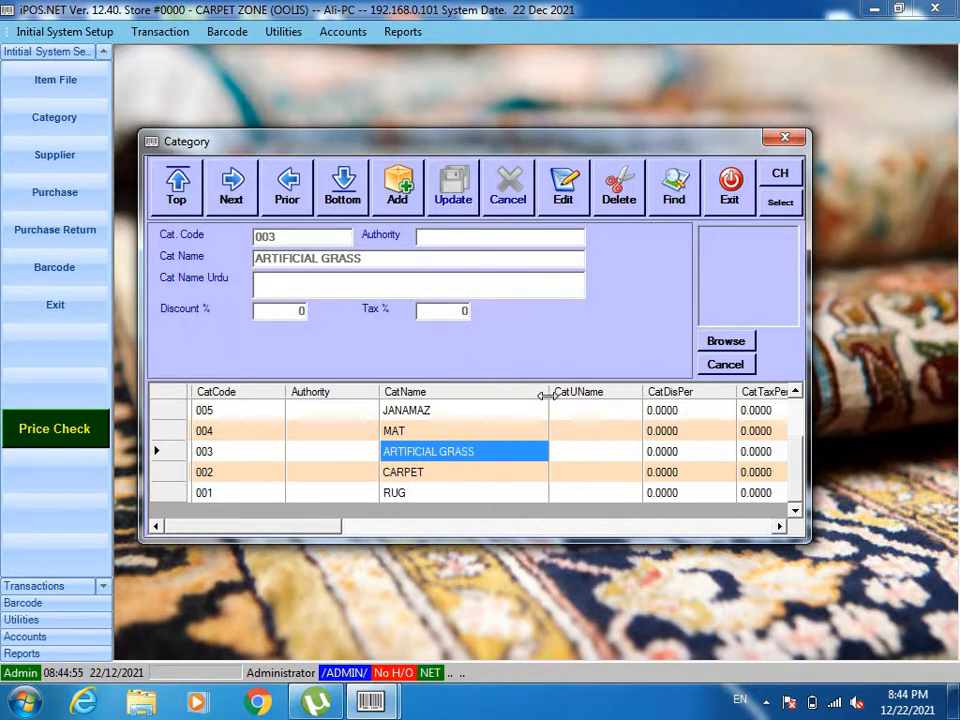
Go through the remaining categories from MAT up to CURTAINS, PARDY and close the category records.
click(407, 432)
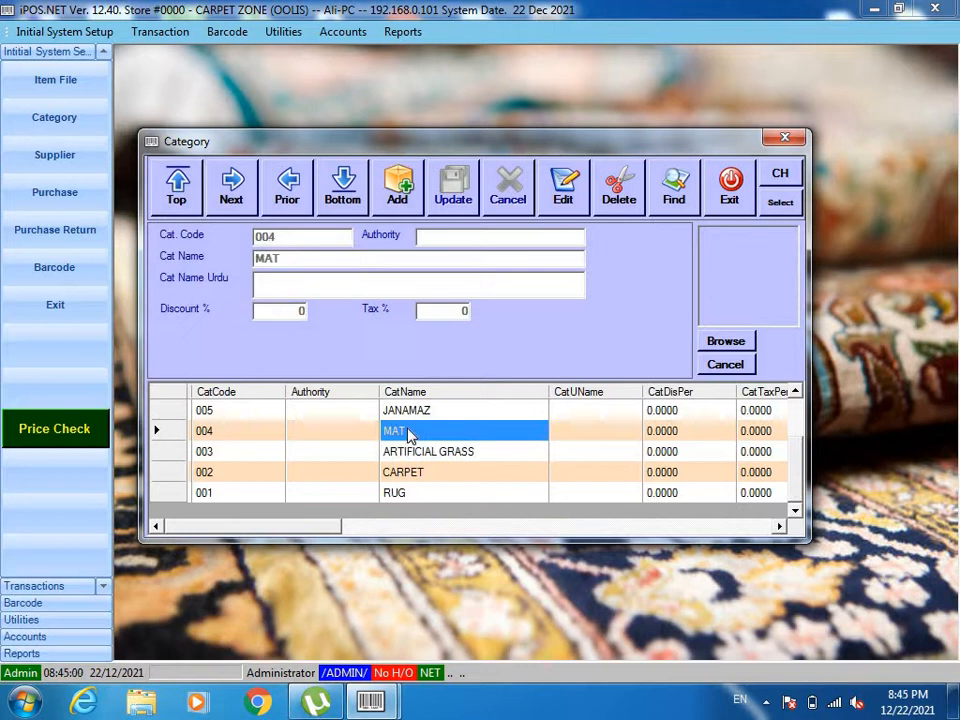
key(Up)
key(Up)
key(Up)
key(Up)
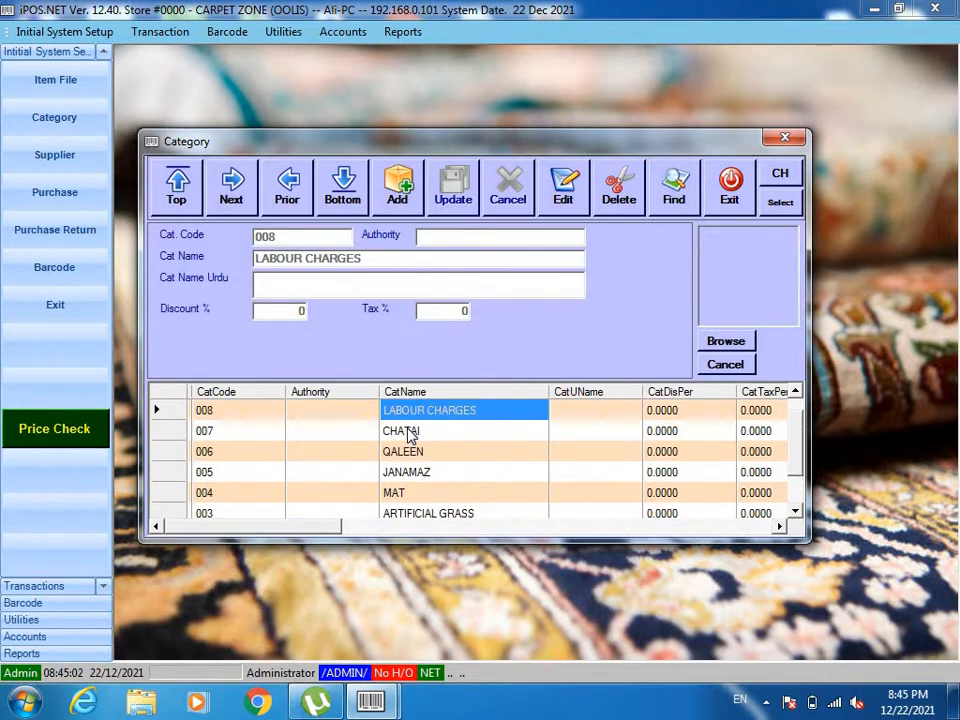
key(Up)
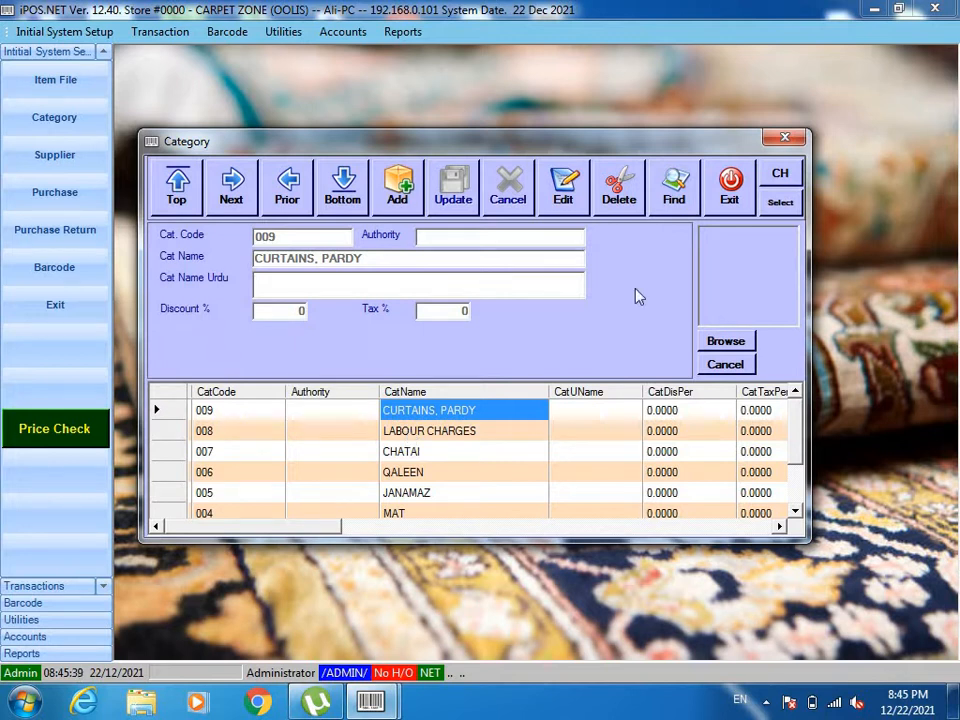
click(733, 193)
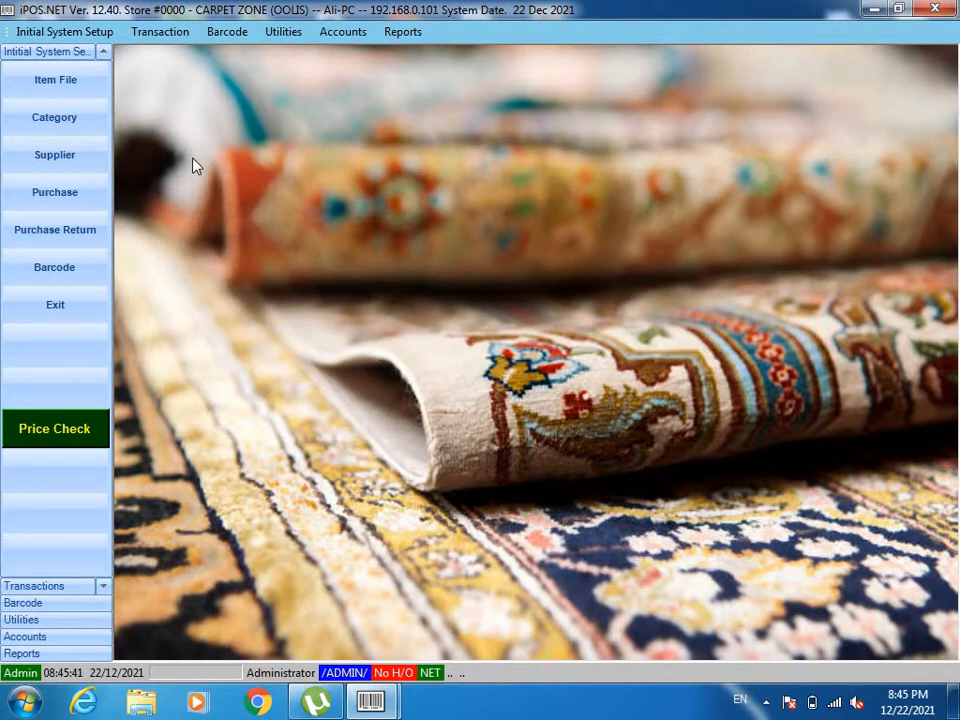
Open the supplier records, review the supplier details and close them.
click(42, 164)
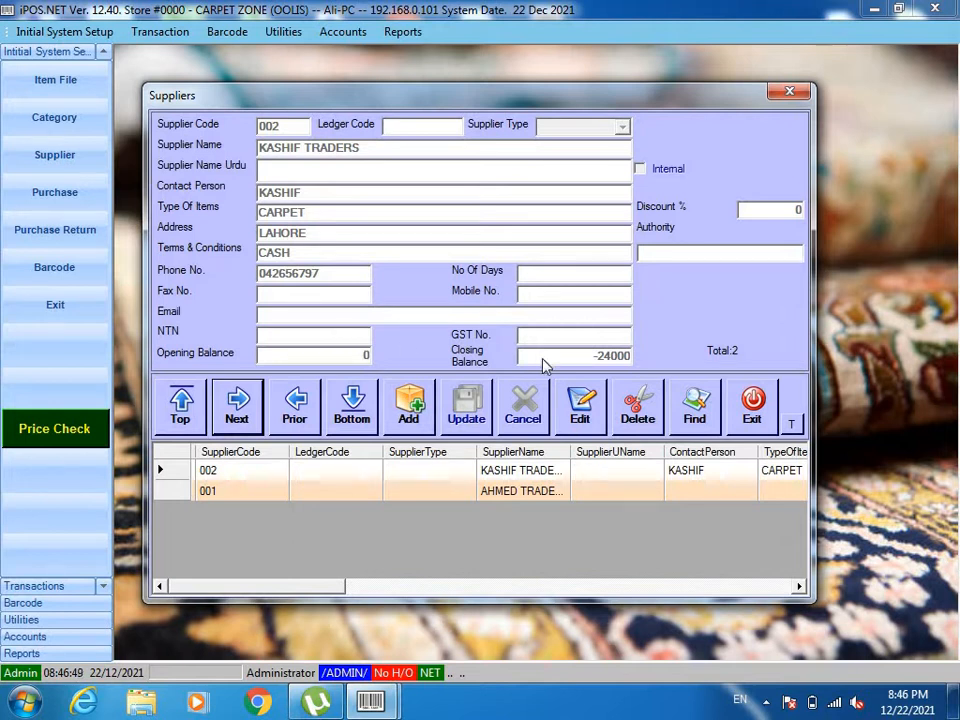
click(753, 403)
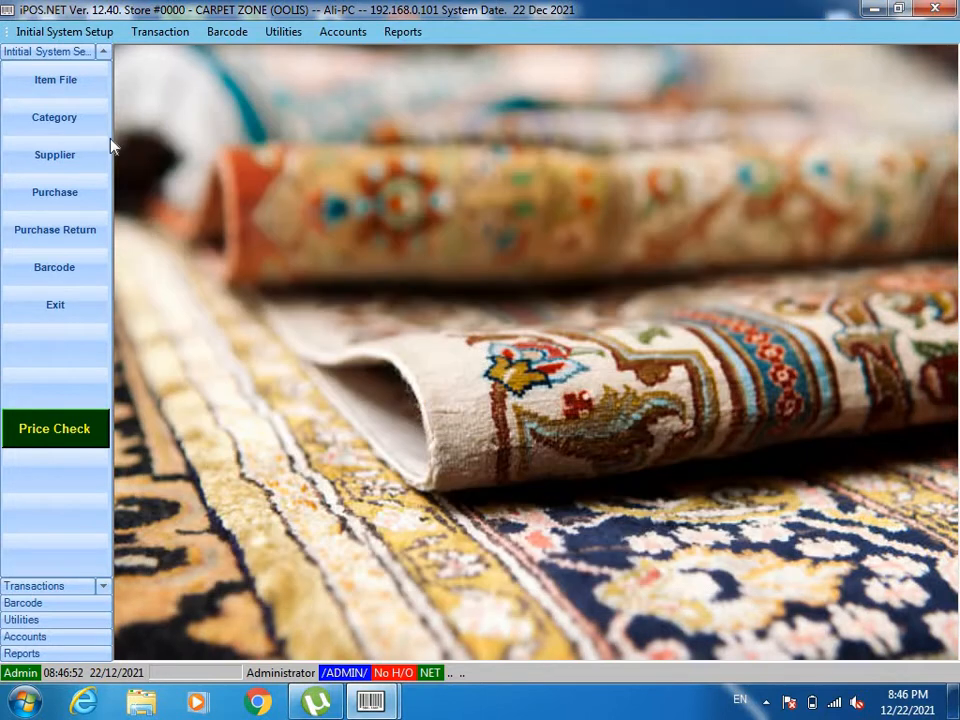
Open the item file and start a new item with code 022 and description ROOF MAT CLASSIC 666.
click(69, 78)
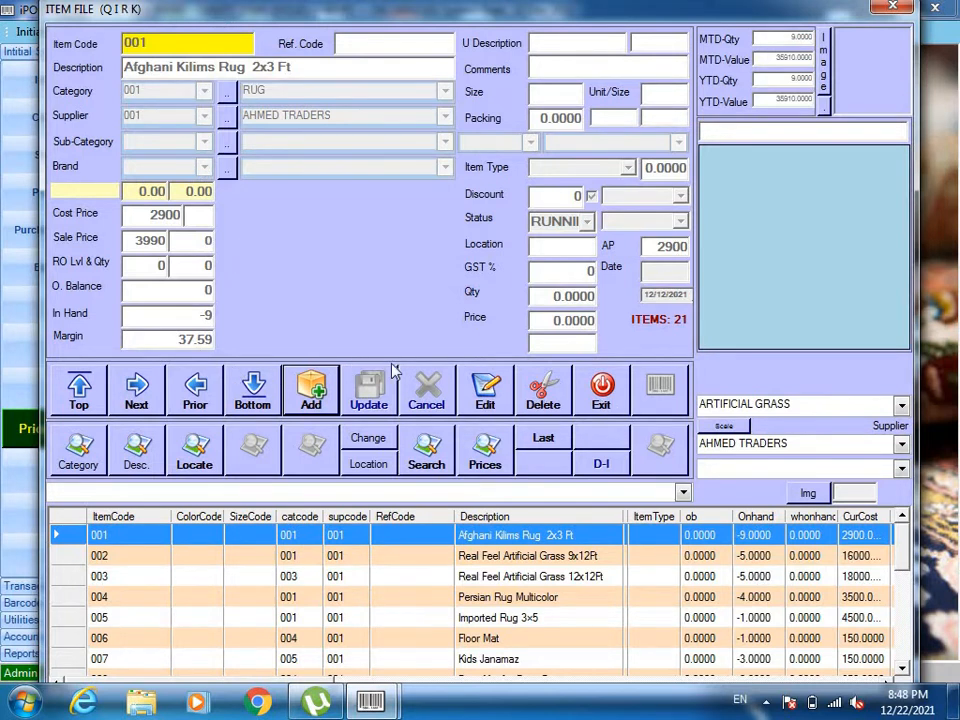
click(908, 630)
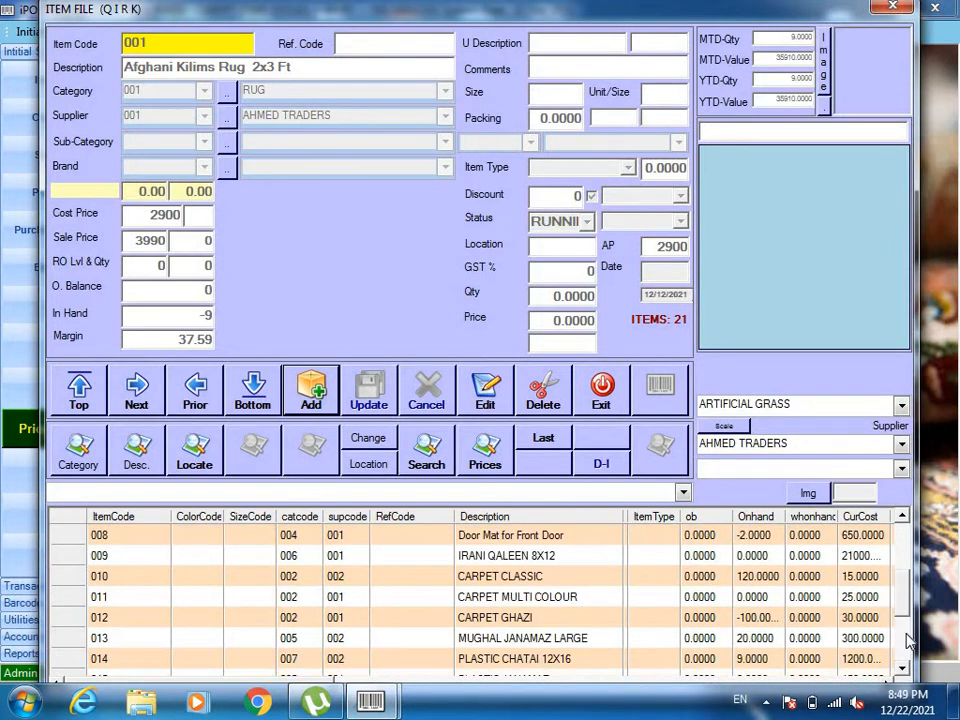
click(908, 640)
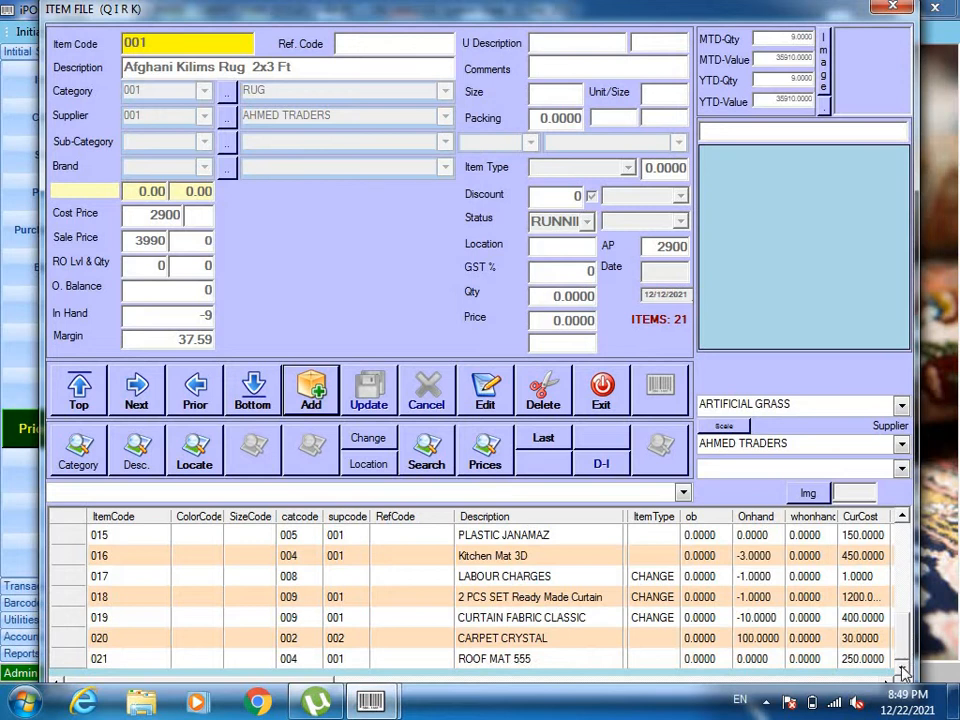
click(311, 390)
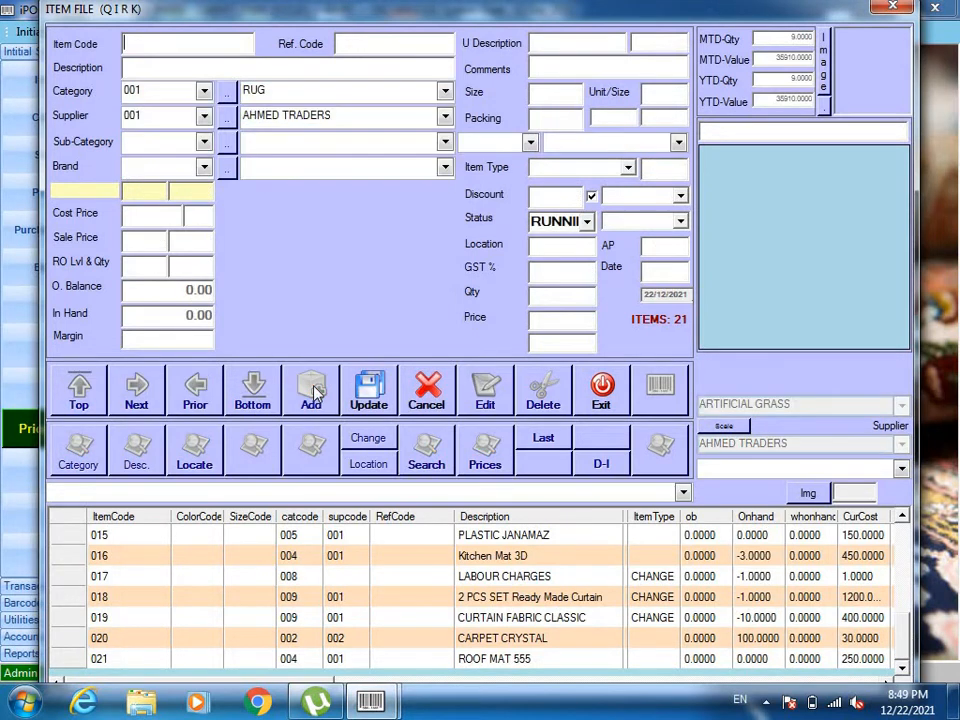
text(022)
text(ROOF MAT)
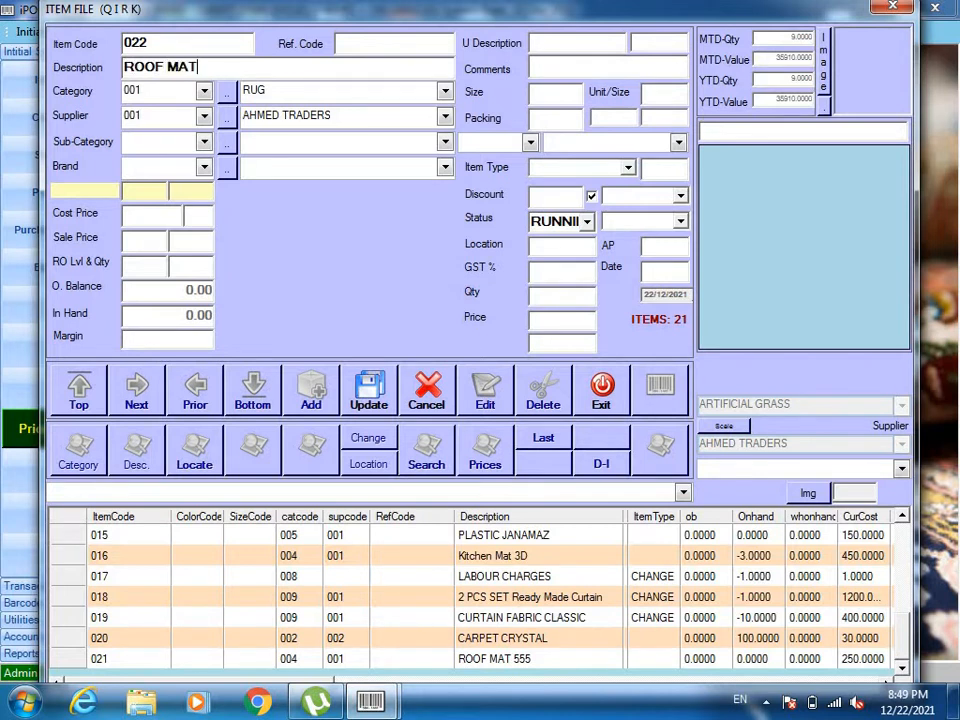
text( CLASSIC 666)
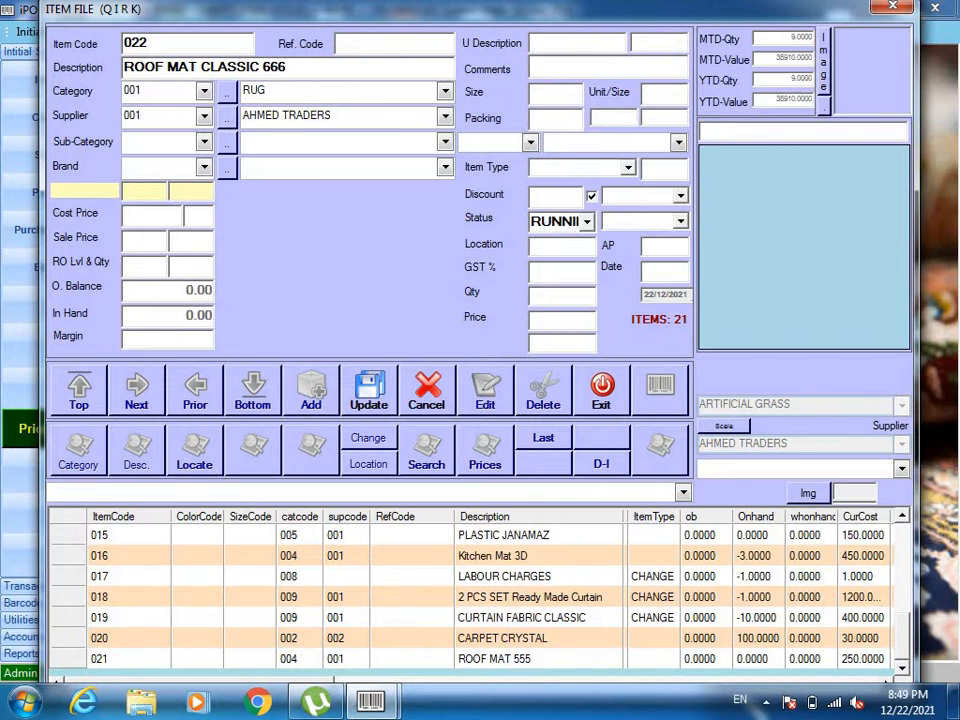
Assign the new item to category 004 MAT and supplier 002 KASHIF TRADERS.
key(Return)
key(Down)
key(Down)
key(Down)
key(Down)
key(Down)
key(Down)
key(Up)
key(Up)
key(Up)
key(Tab)
key(Down)
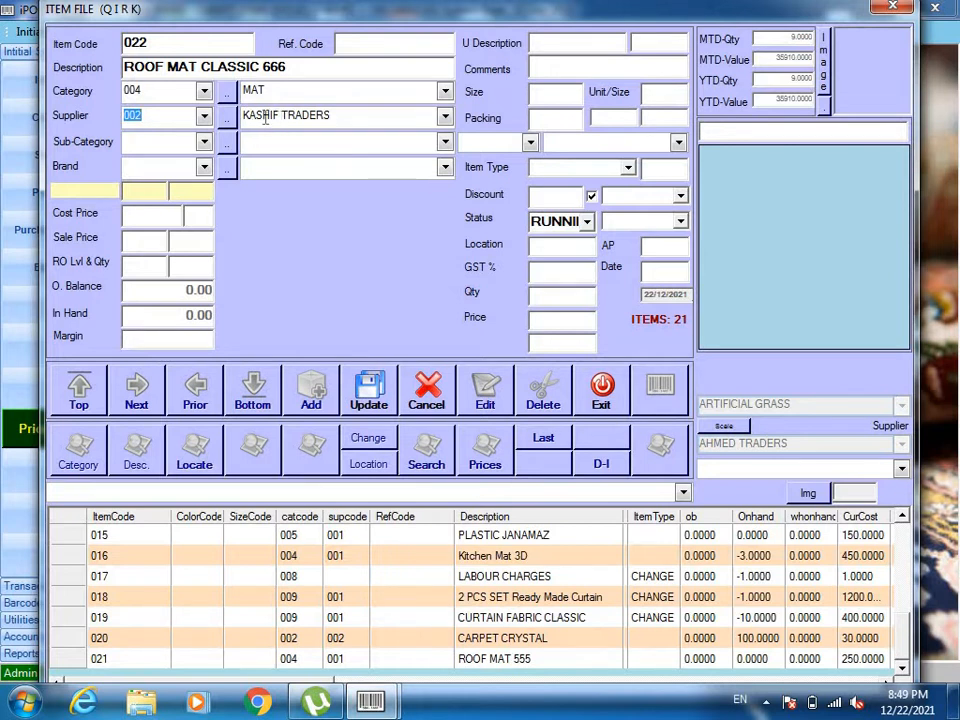
Set the item's cost price to 350 and sale price to 550, save it and close the item file.
key(Return)
text(350)
key(Return)
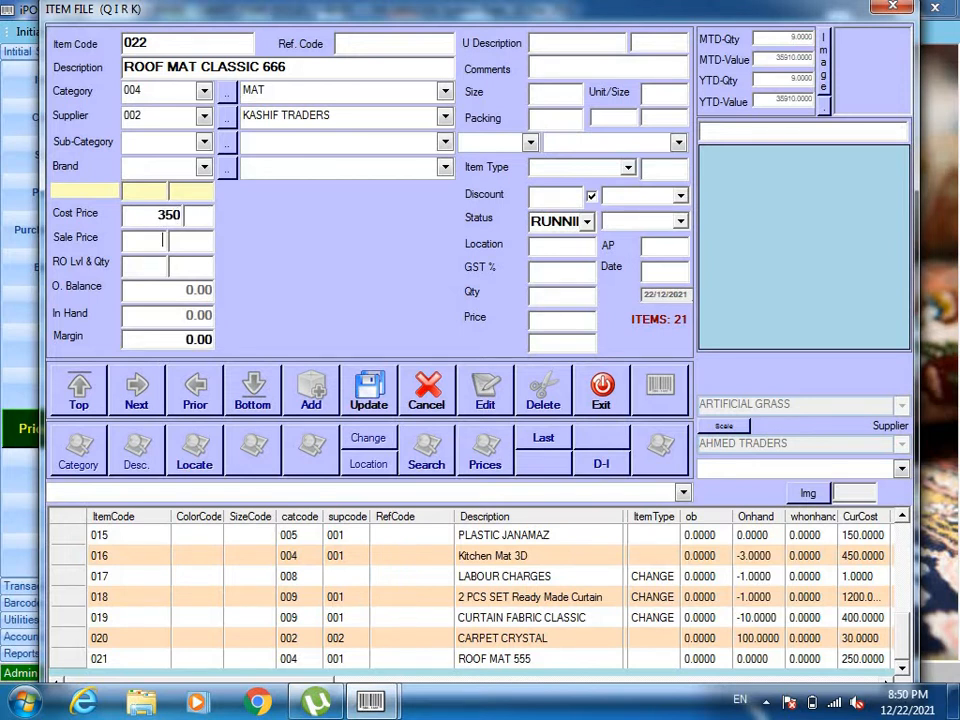
text(550)
key(Return)
key(Return)
key(Return)
key(Return)
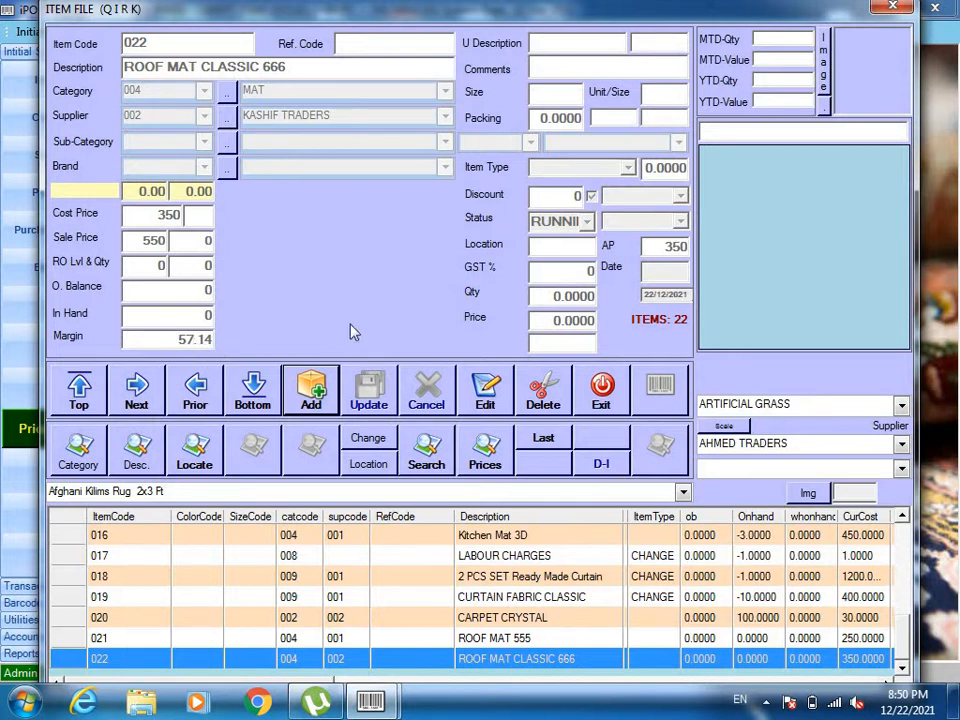
click(598, 393)
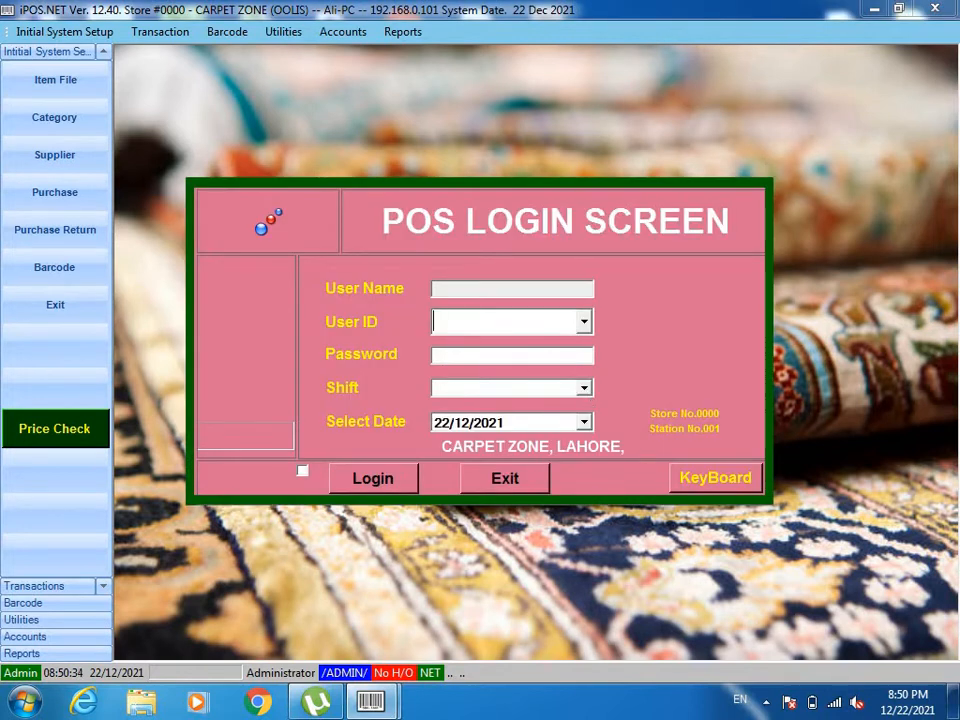
Log in to the sales screen with the cashier's user ID and password for the EVE shift.
text(ALI)
key(Return)
text(***)
key(Return)
key(Down)
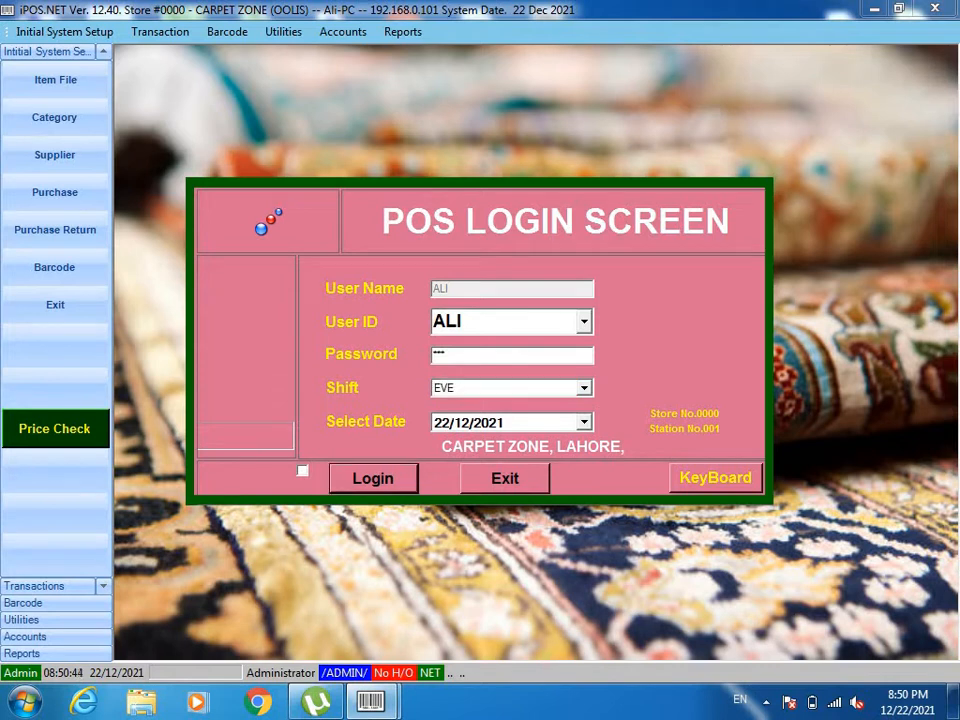
key(Return)
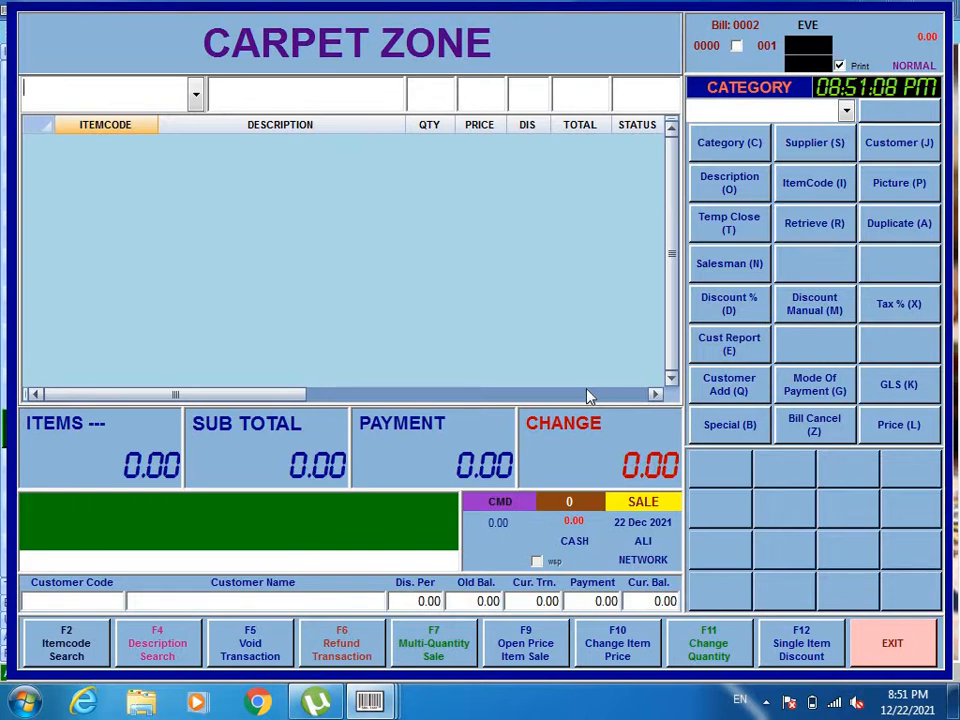
Add items 001 and 002 to the bill, one of each.
text(001)
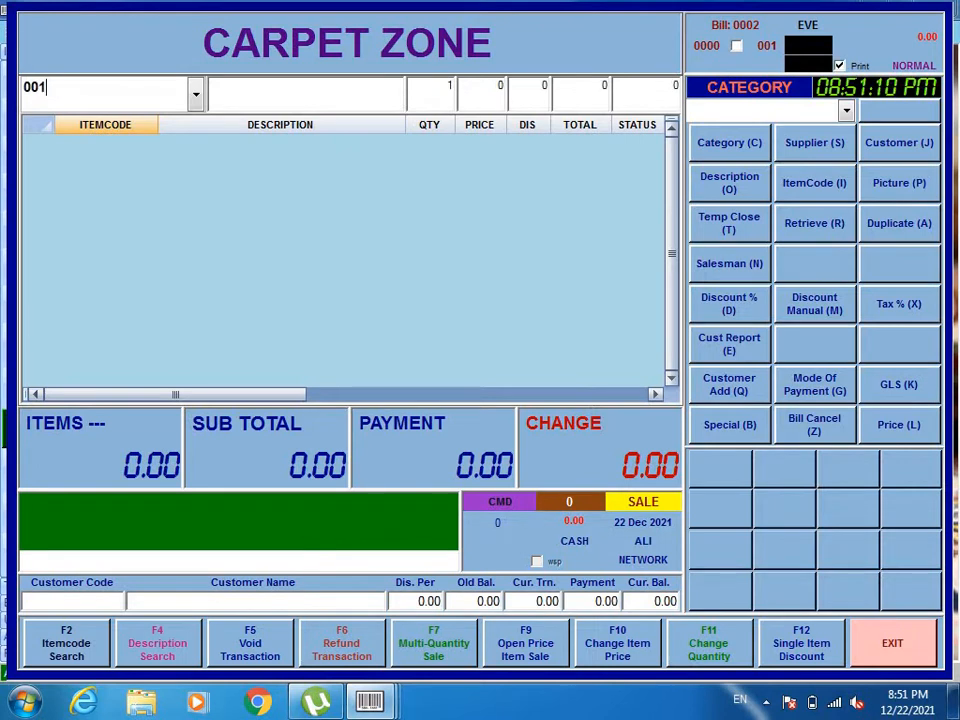
key(Return)
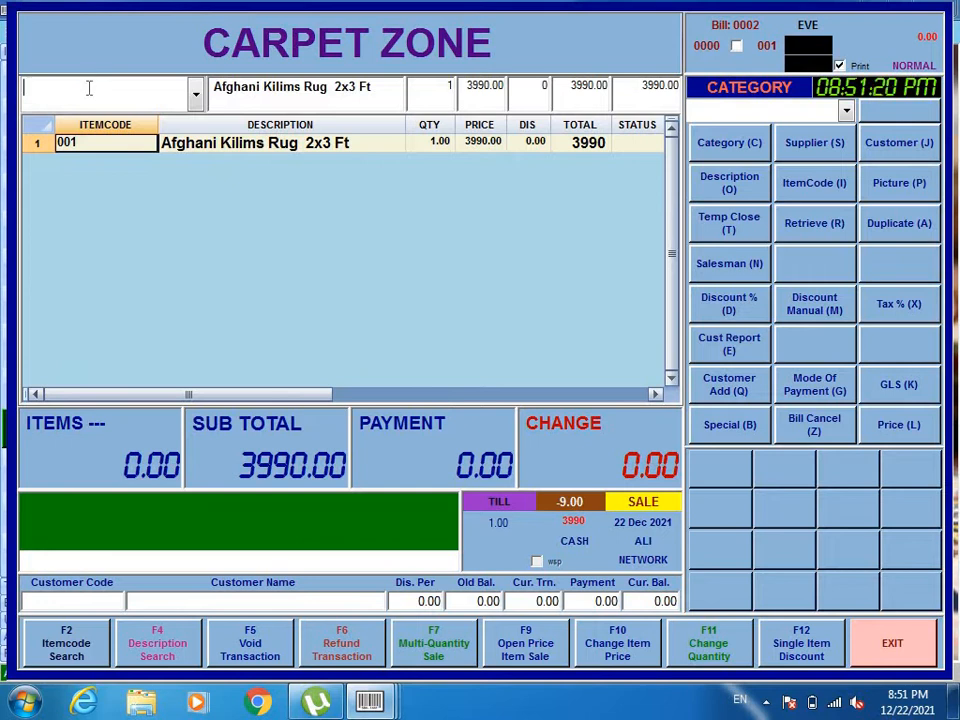
text(002)
key(Return)
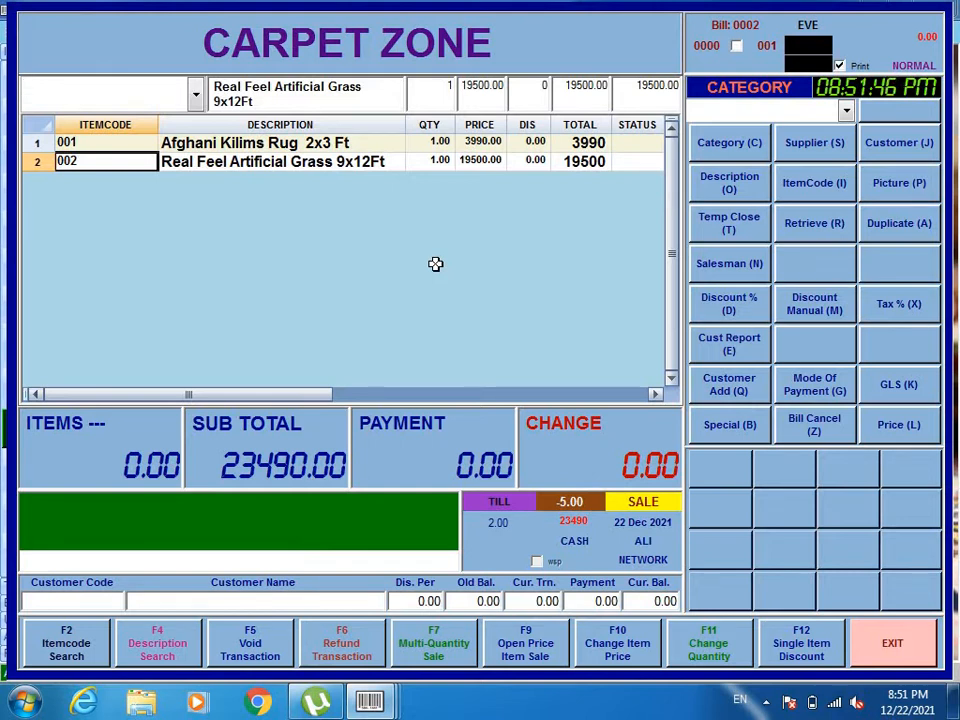
Look up the shop's members and attach the first listed customer to the bill.
key(j)
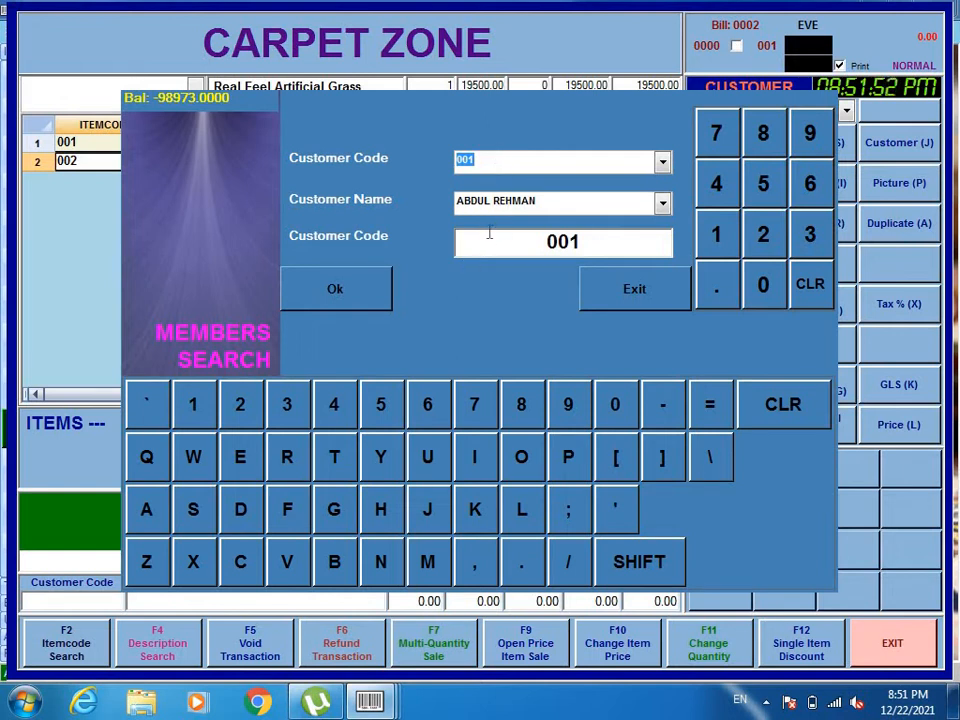
key(Down)
key(Down)
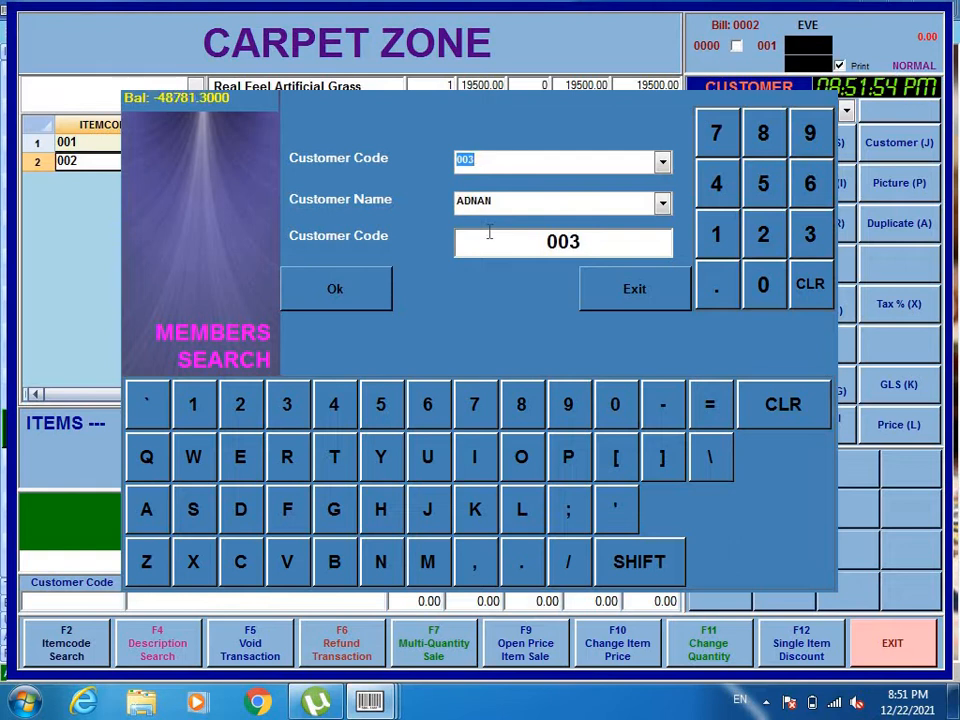
key(Up)
key(Up)
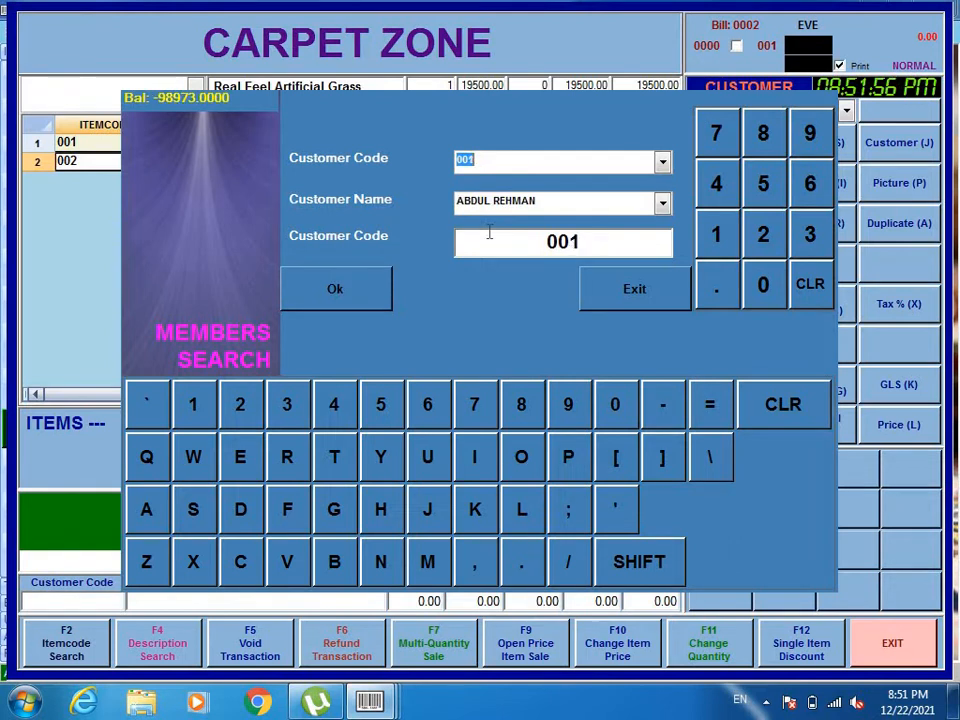
key(Return)
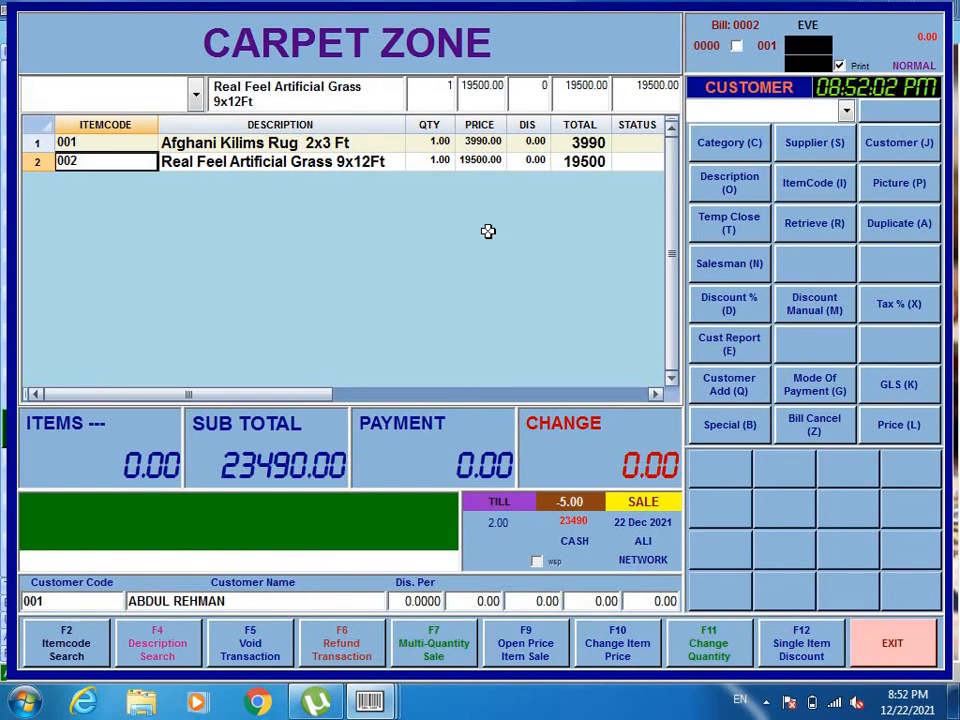
Enter a payment of 23490 for the bill and complete the sale with printing.
key(Return)
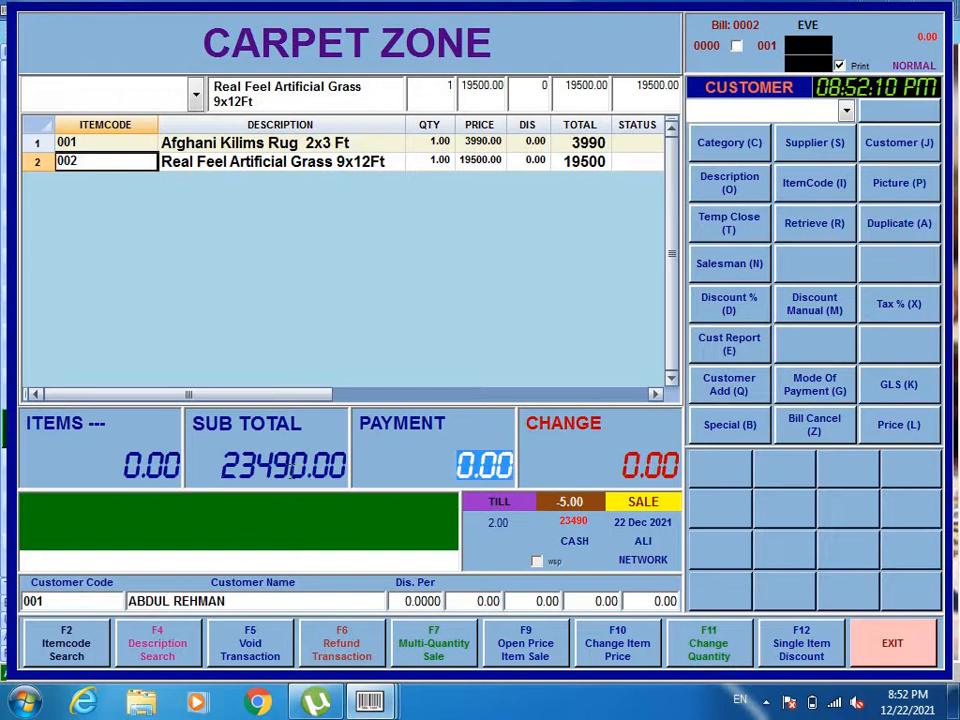
text(23490)
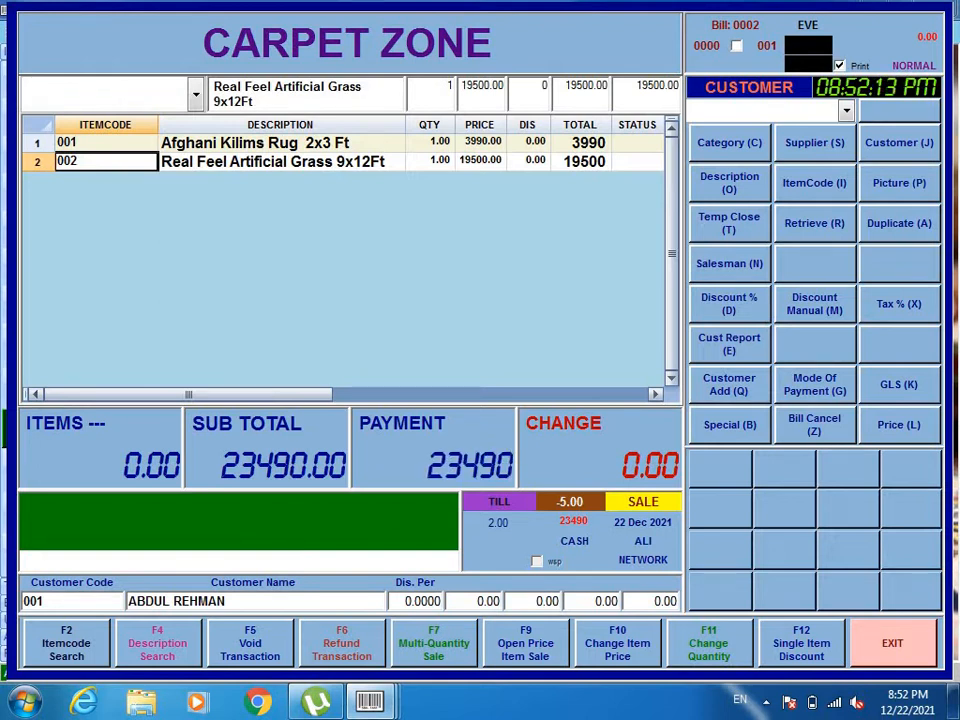
key(Return)
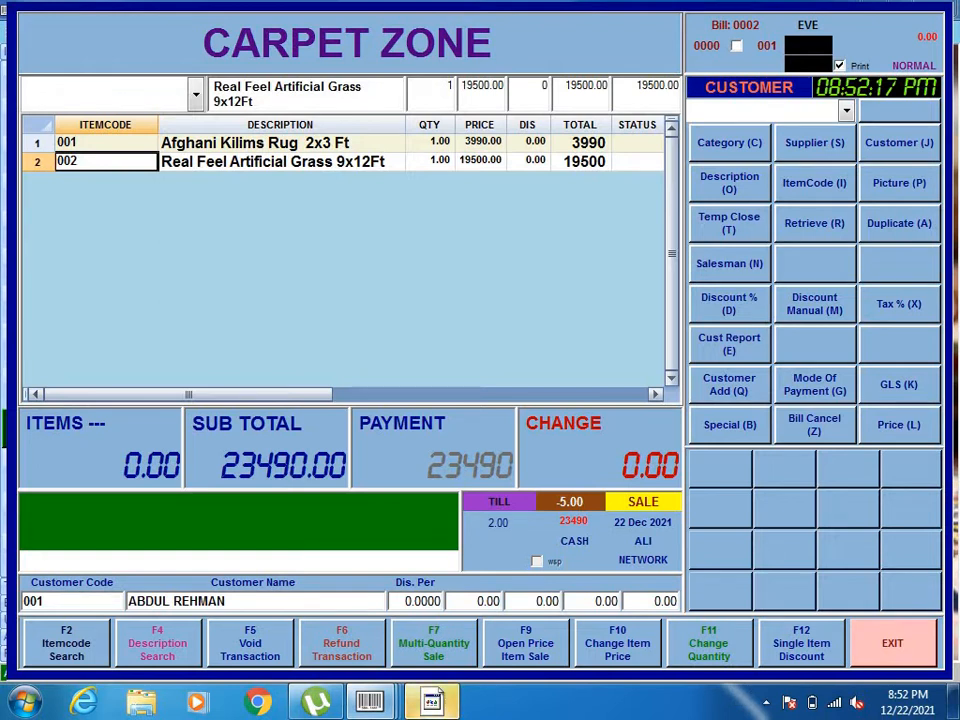
Save the printed invoice in the Carpets folder as an XPS document named with the customer's first name.
click(430, 703)
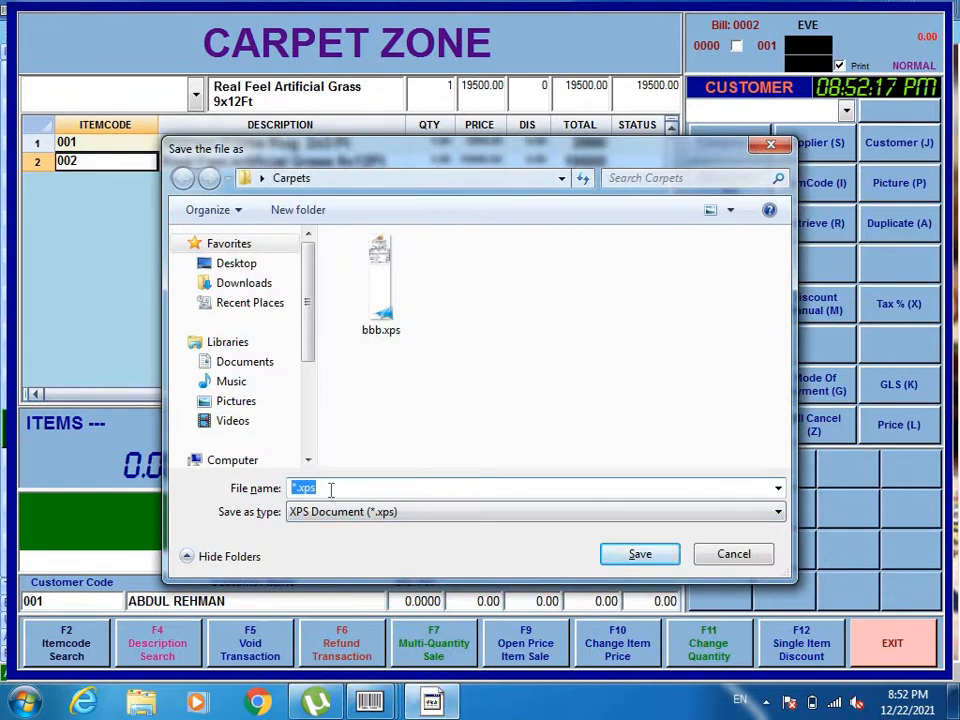
text(abdul)
key(Return)
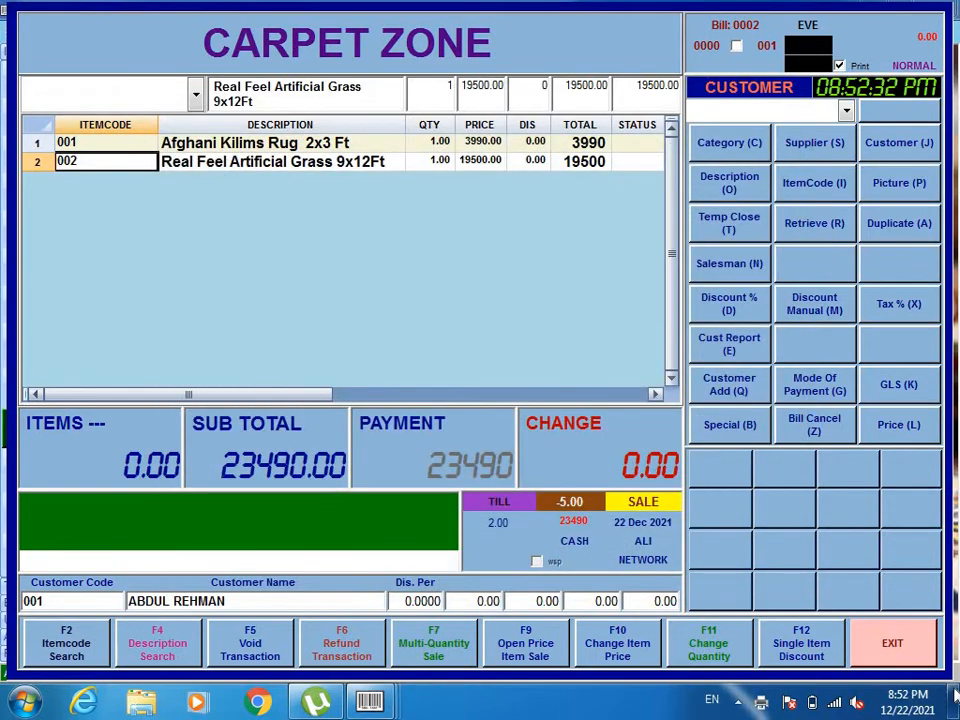
Open the newly saved invoice from the Carpets folder on the desktop and view it full screen.
click(955, 705)
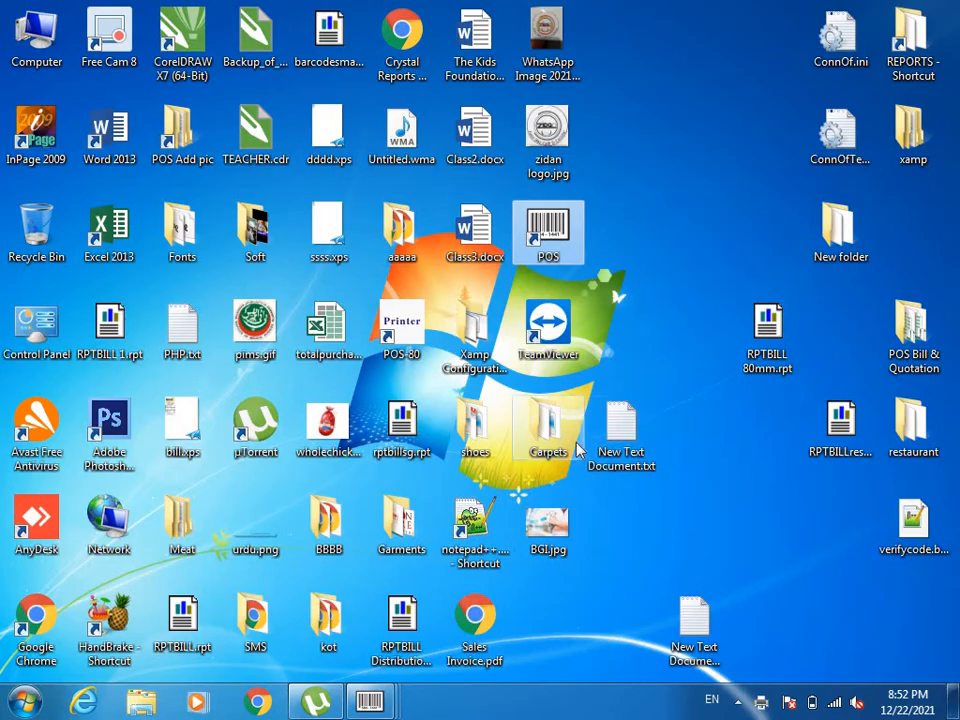
double_click(531, 425)
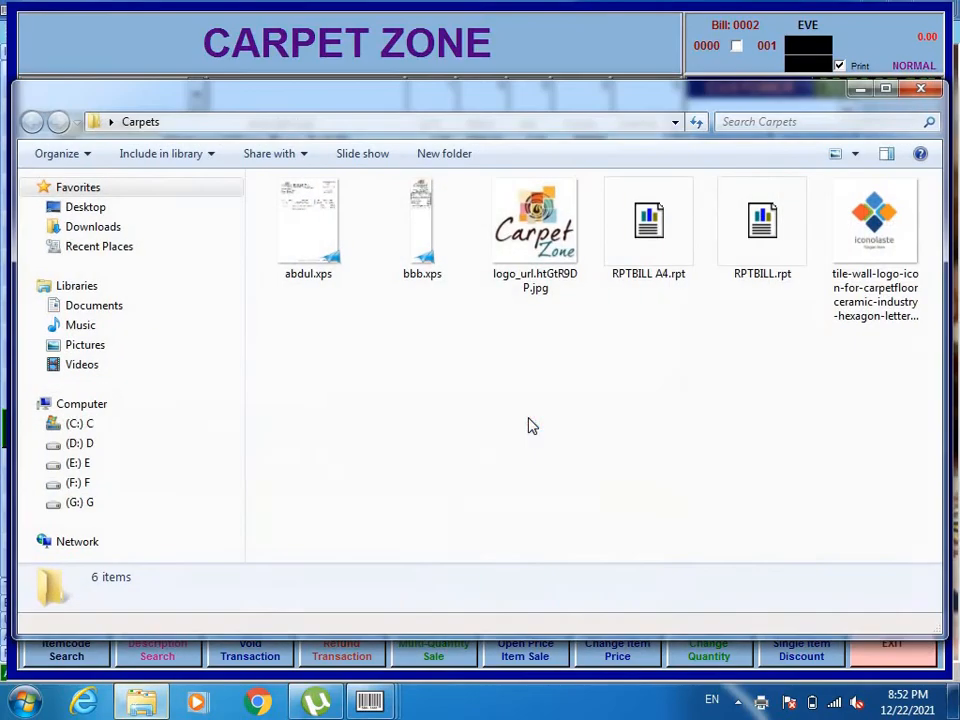
double_click(311, 216)
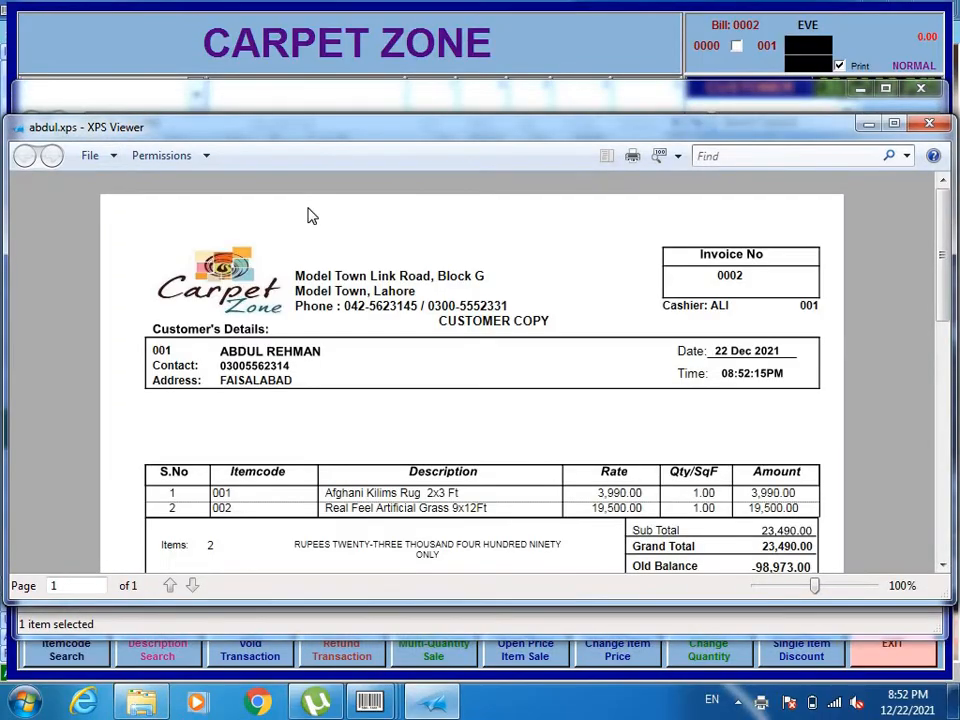
click(893, 123)
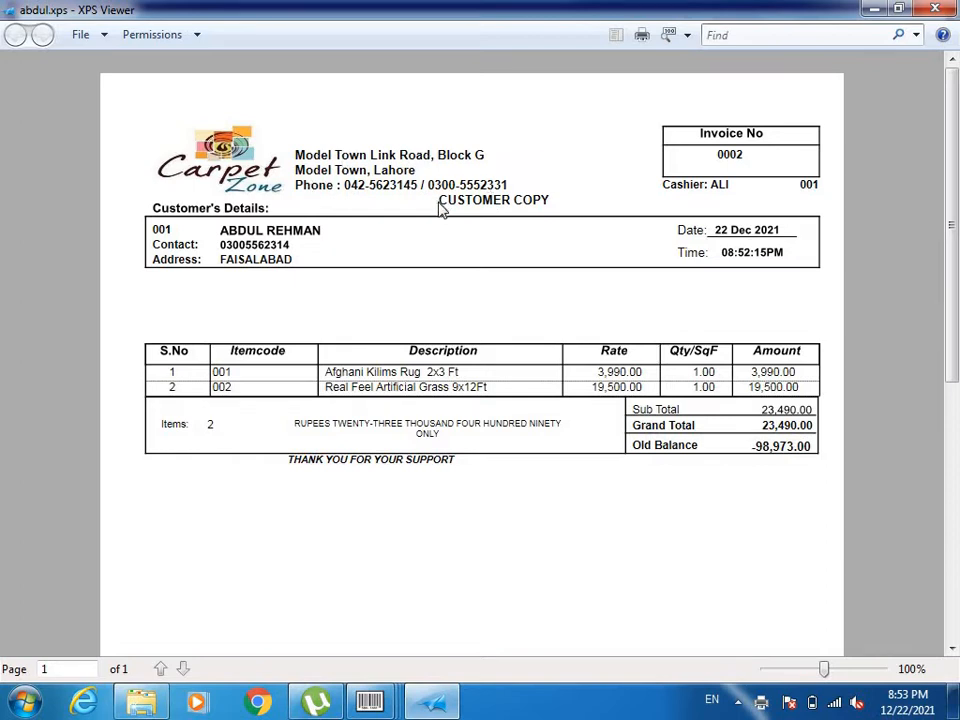
Examine the invoice header: the customer copy label, date, time, cashier, counter number and invoice number.
drag(456, 205, 550, 207)
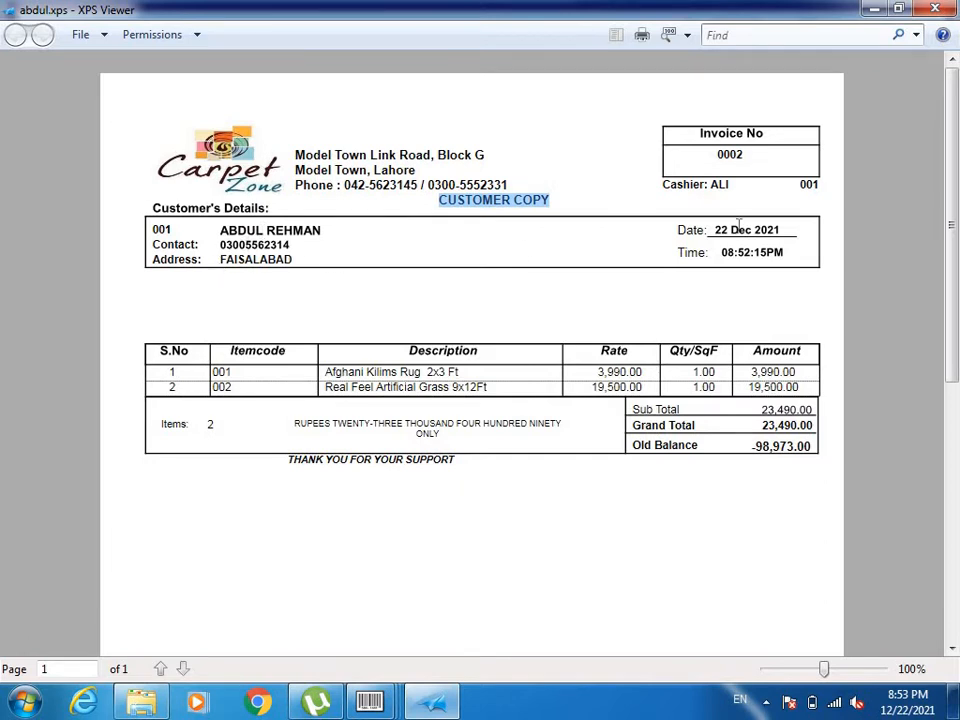
drag(715, 229, 785, 226)
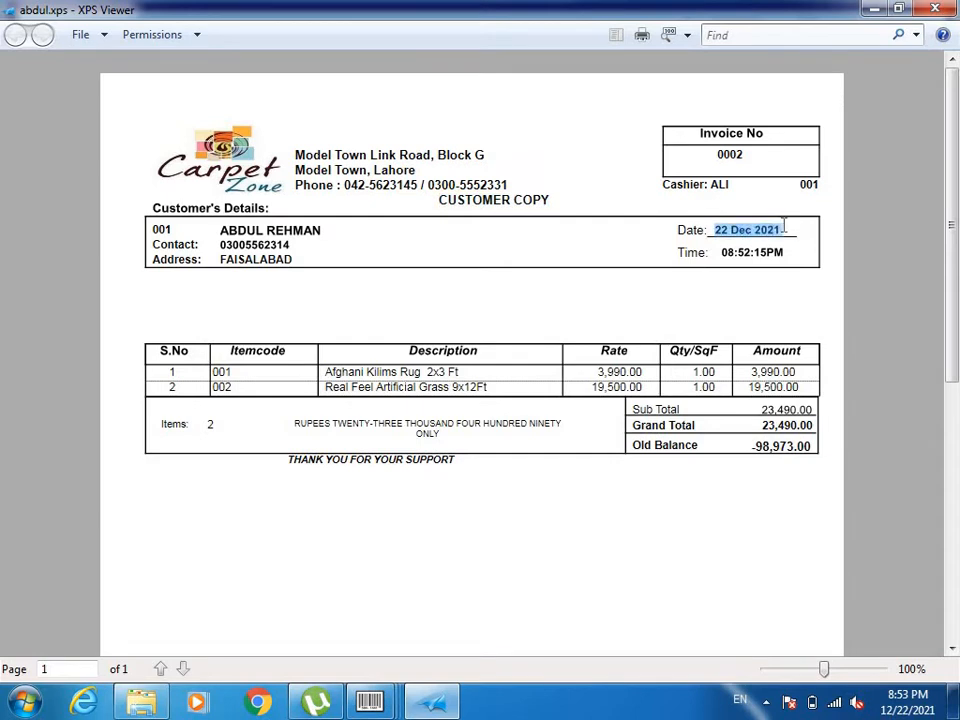
drag(722, 255, 775, 249)
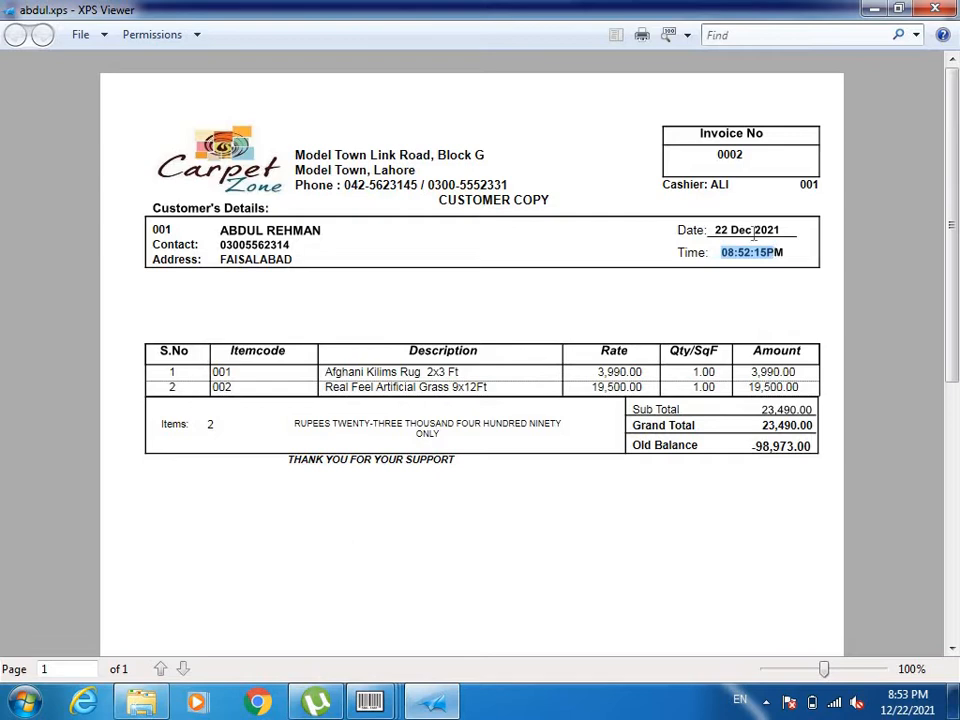
click(665, 185)
drag(665, 185, 823, 186)
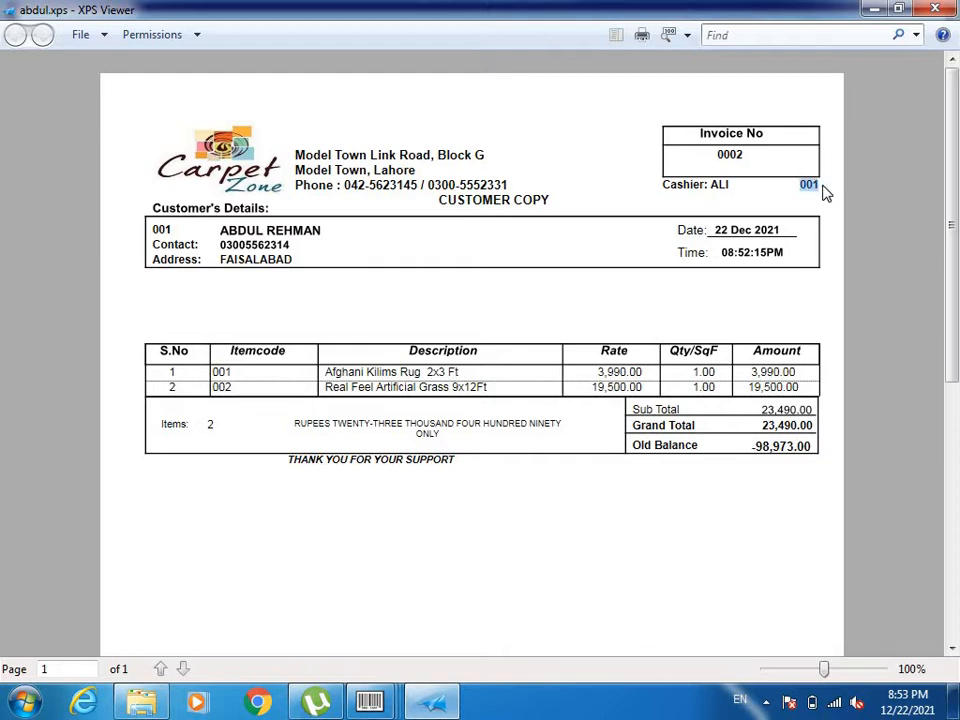
drag(746, 162, 716, 159)
Examine the first item's description, rate, quantity and amount plus the customer's old balance, and close the invoice.
click(352, 368)
drag(326, 377, 525, 373)
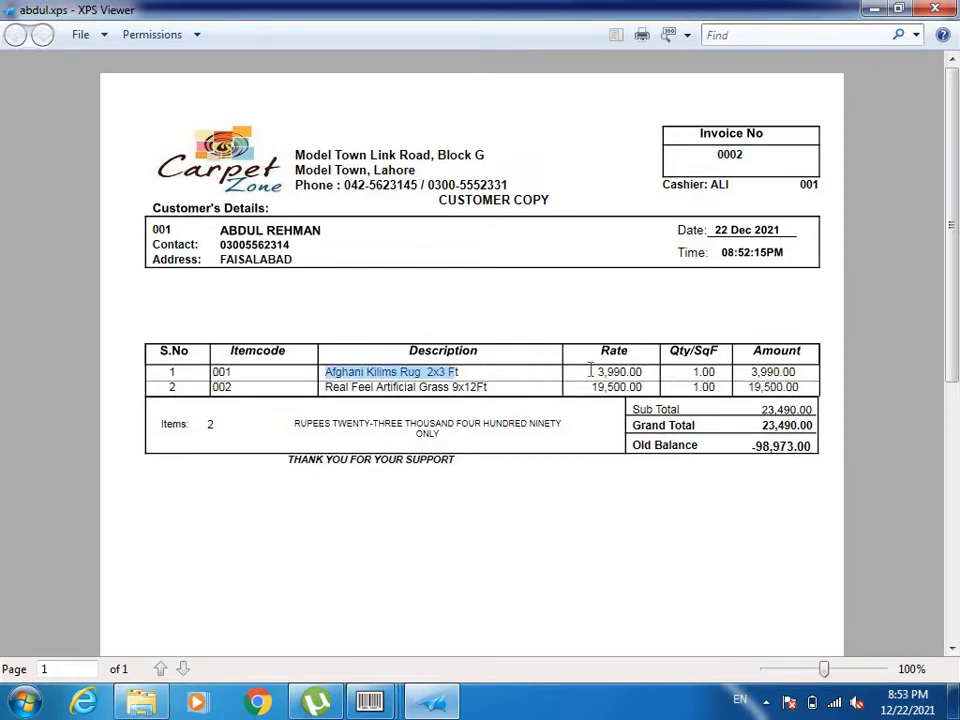
drag(591, 375, 718, 373)
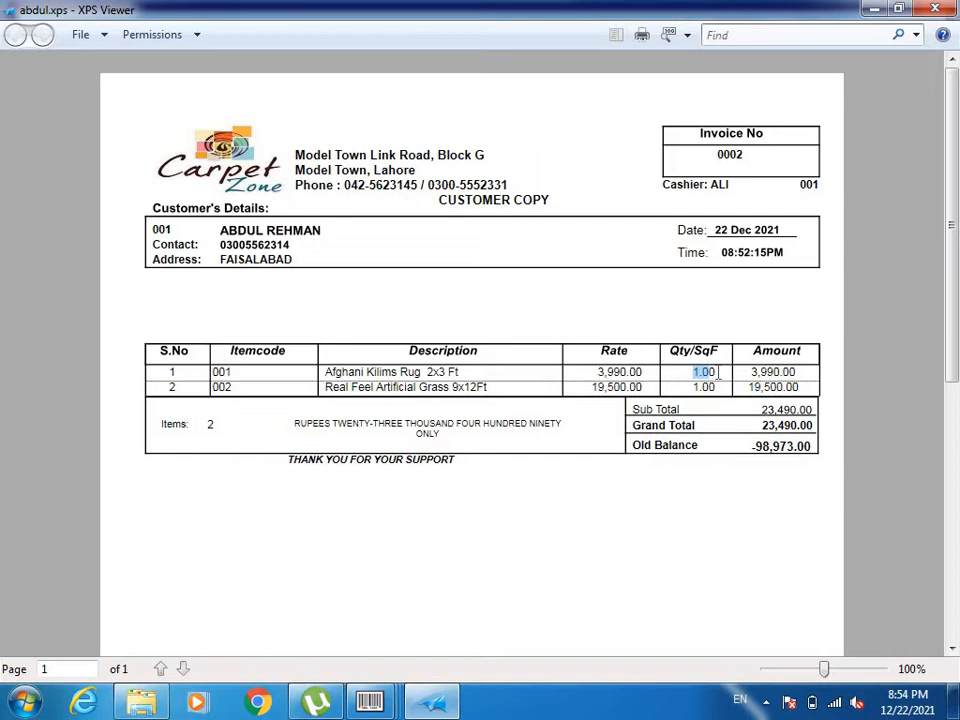
drag(751, 371, 796, 372)
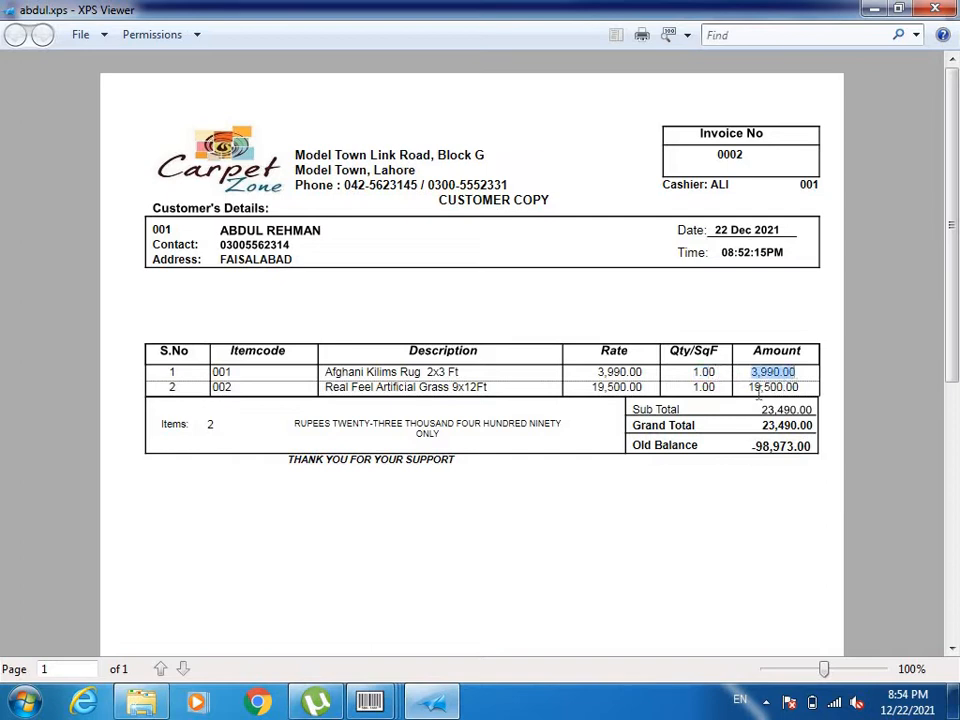
click(752, 450)
drag(752, 450, 806, 445)
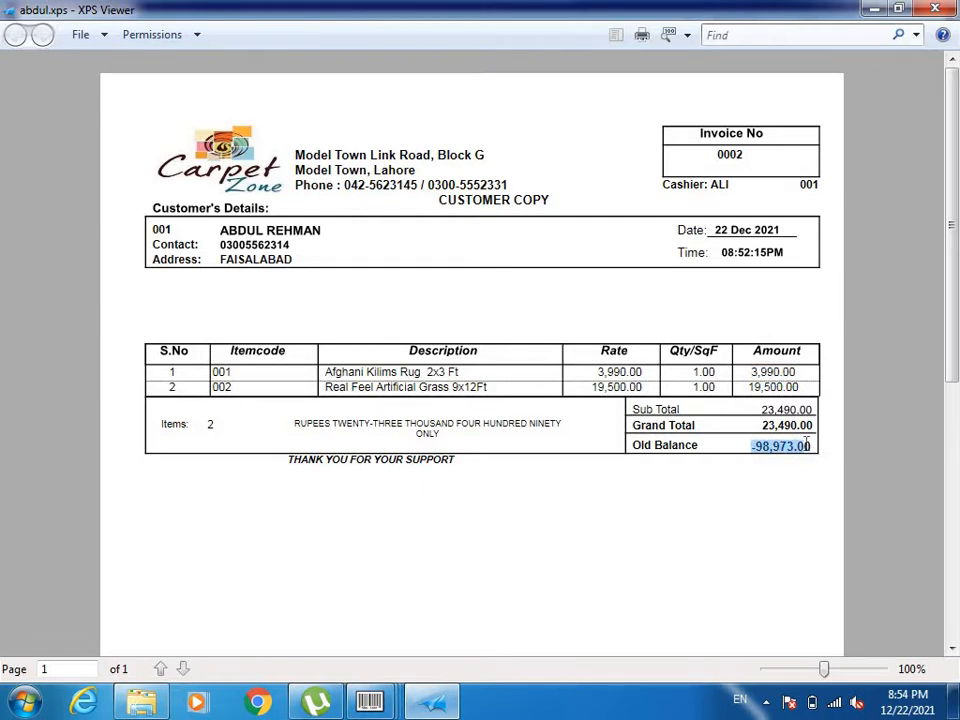
drag(806, 445, 755, 455)
click(755, 455)
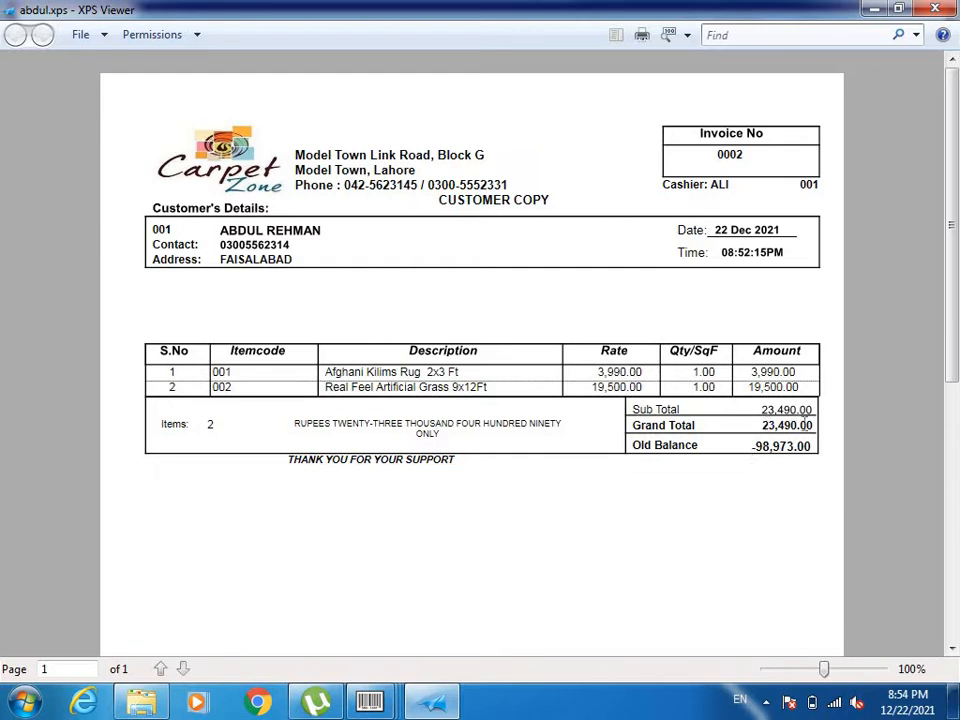
click(935, 8)
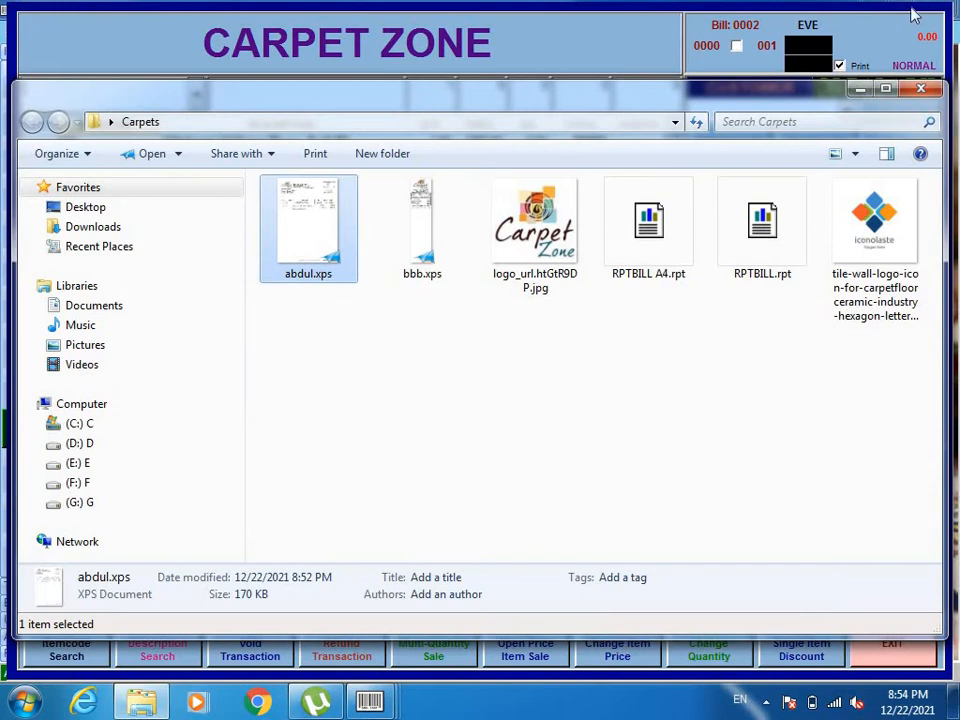
Open the narrow receipt bbb.xps full screen, enlarge it to 157% to examine its layout, and close it.
double_click(421, 229)
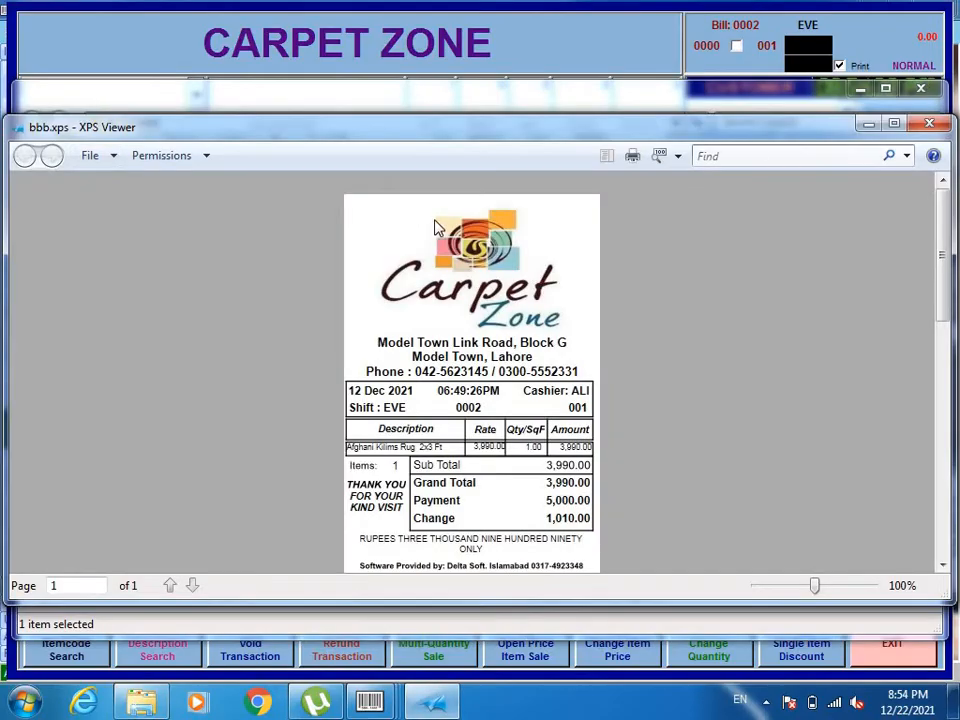
click(895, 123)
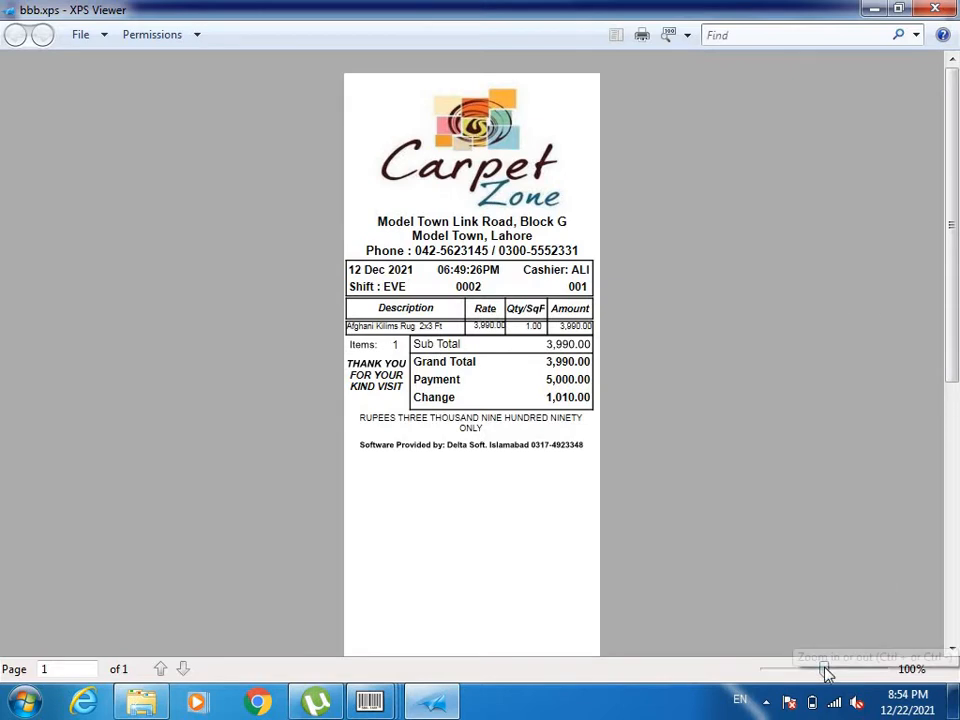
drag(827, 672, 835, 672)
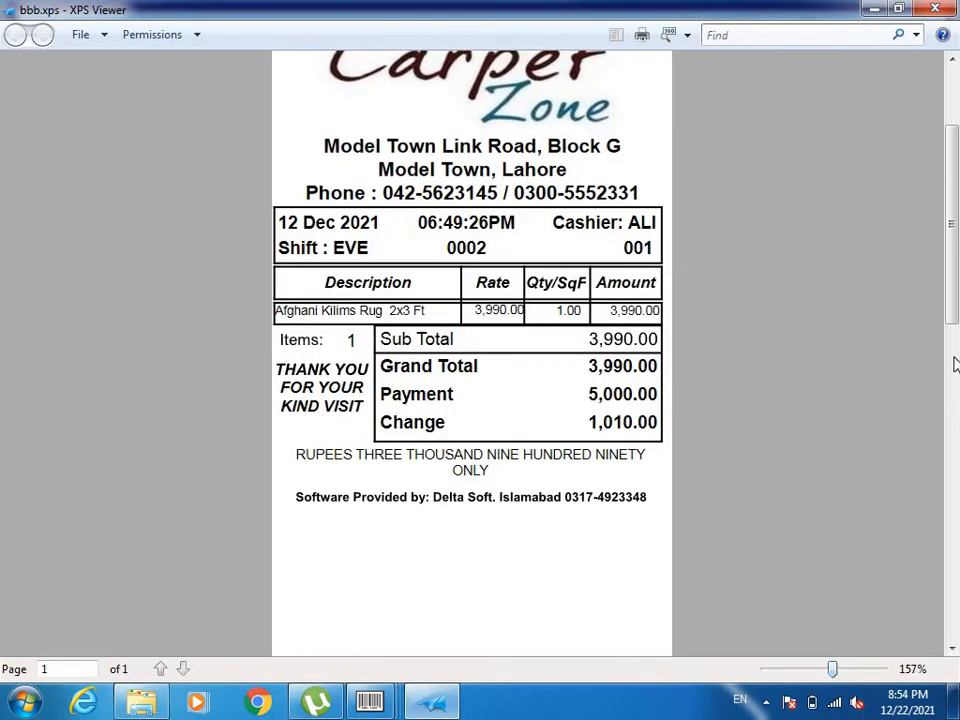
scroll(955, 255, up, 3)
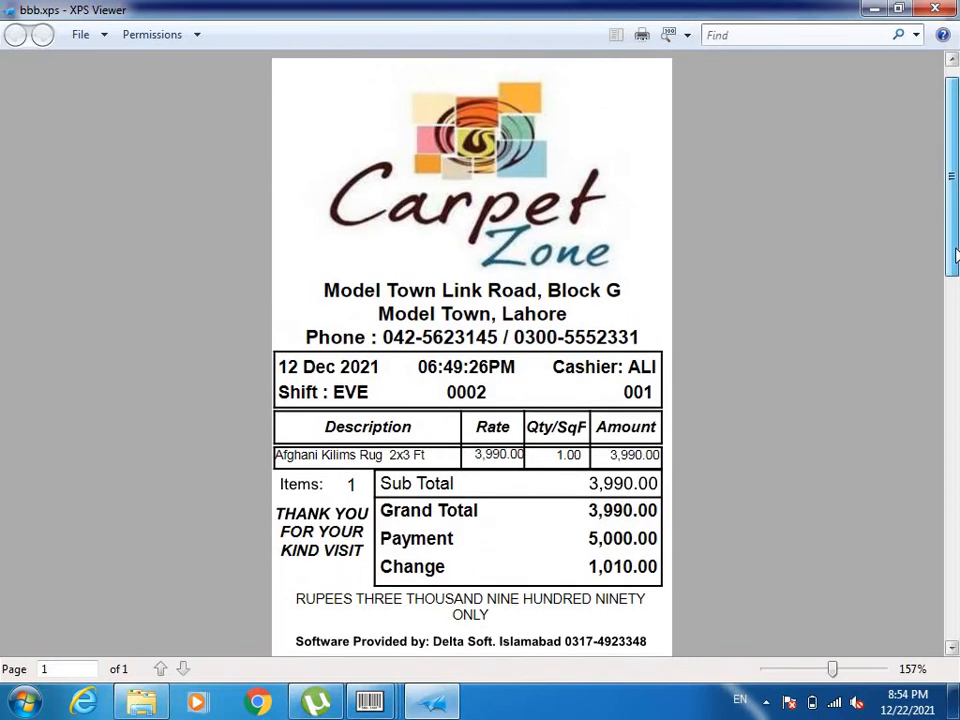
scroll(955, 255, down, 1)
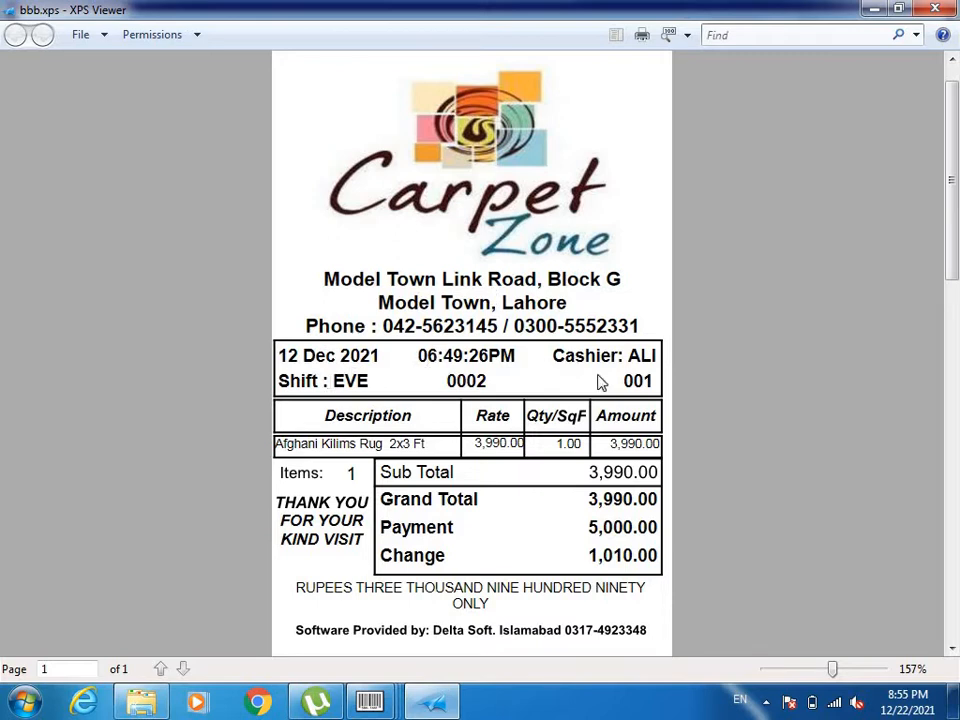
click(938, 10)
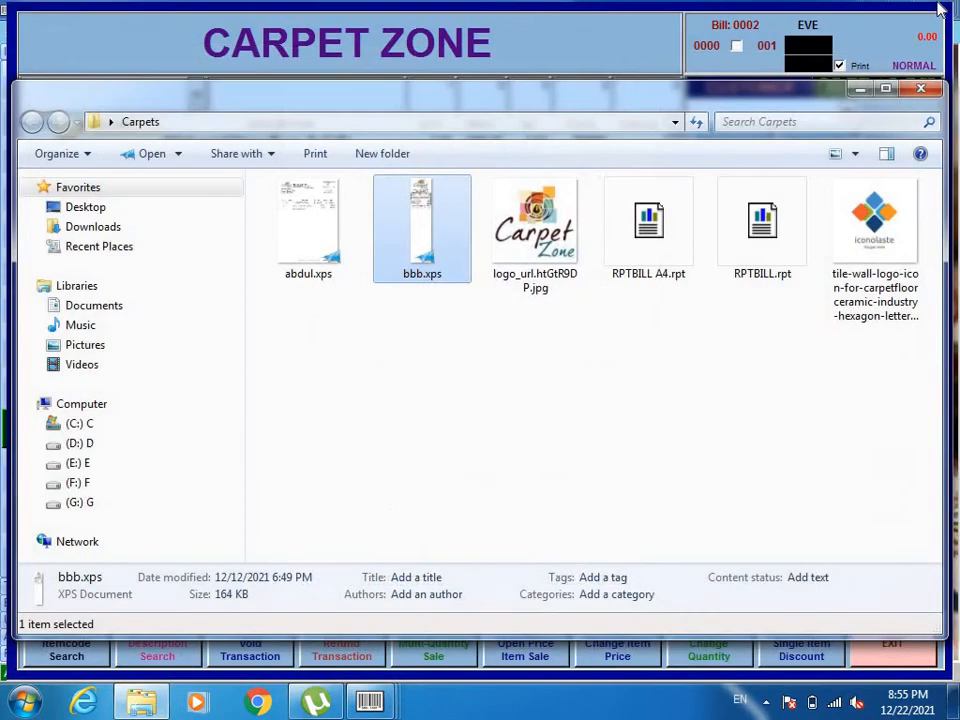
Reopen the customer's saved full-page invoice at full screen and look over its layout again.
double_click(314, 230)
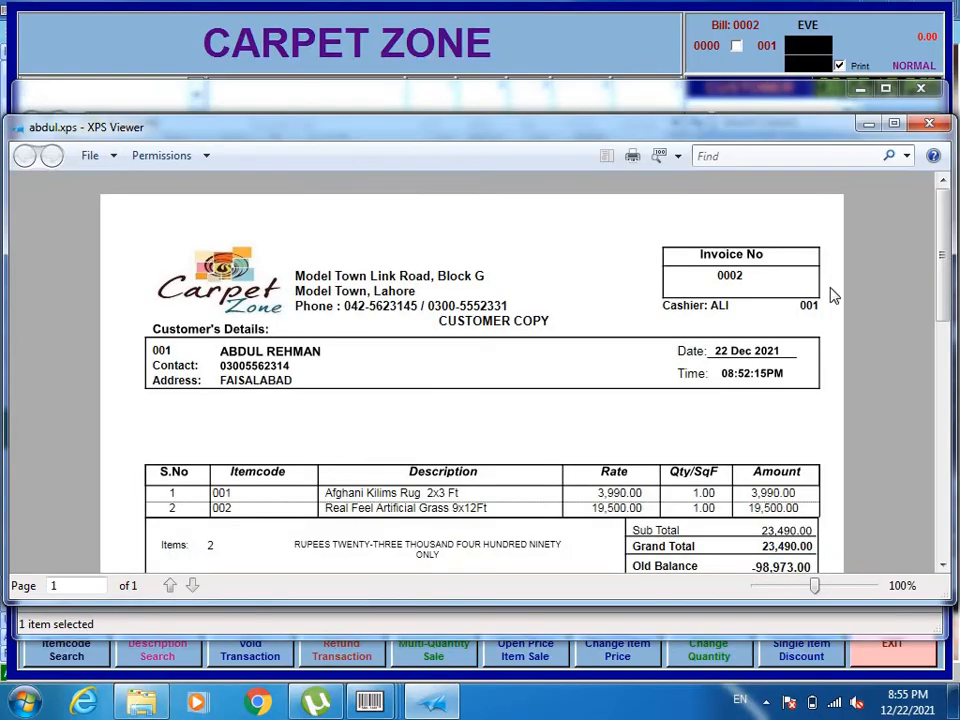
click(893, 125)
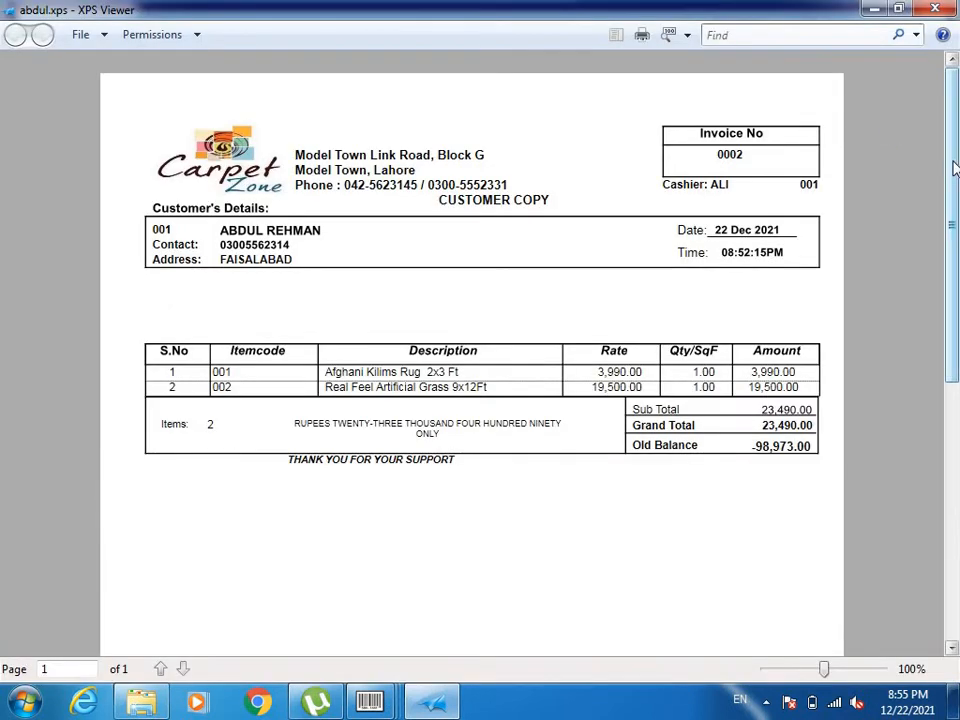
mouse_move(955, 170)
mouse_down()
mouse_move(948, 448)
mouse_move(946, 141)
mouse_up()
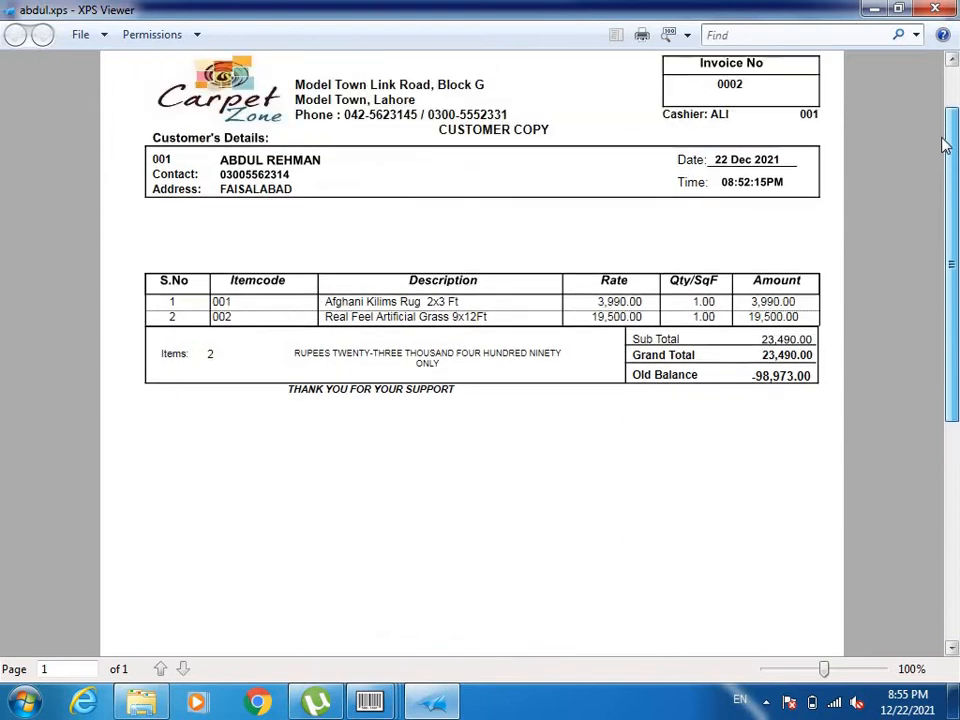
Close the invoice and the Carpets folder, and search the shop's items for CARP to begin a new bill.
click(948, 8)
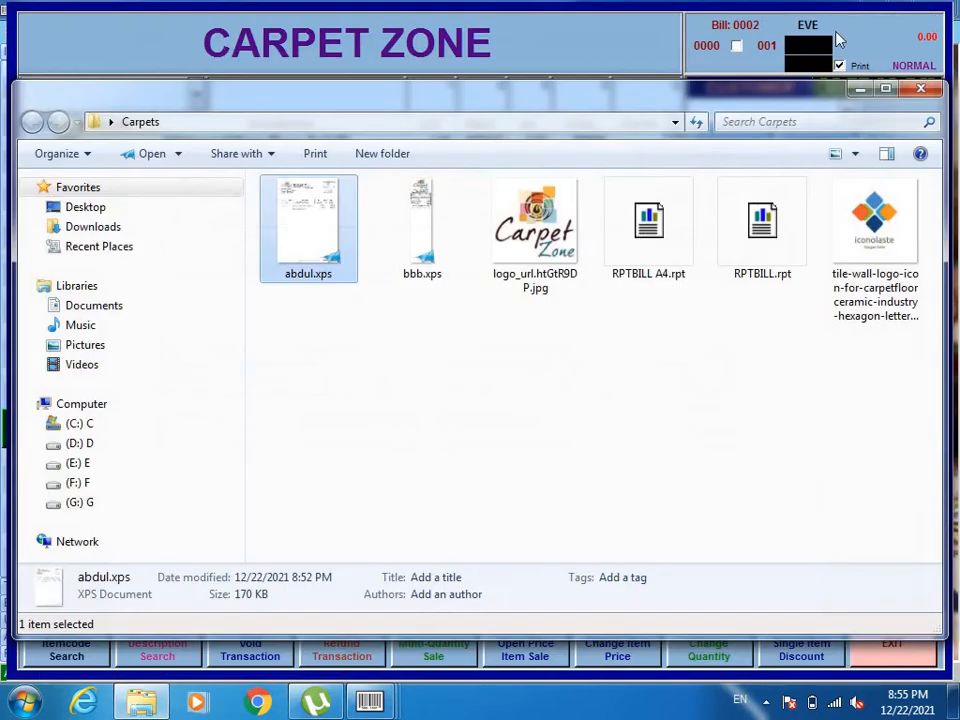
click(921, 91)
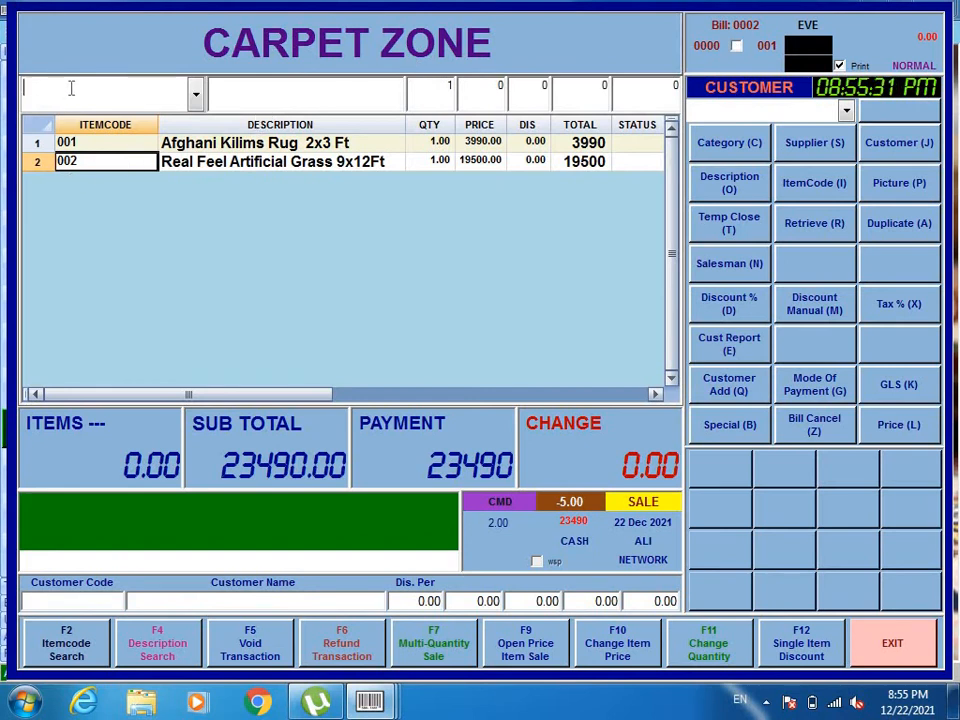
text(/CARP)
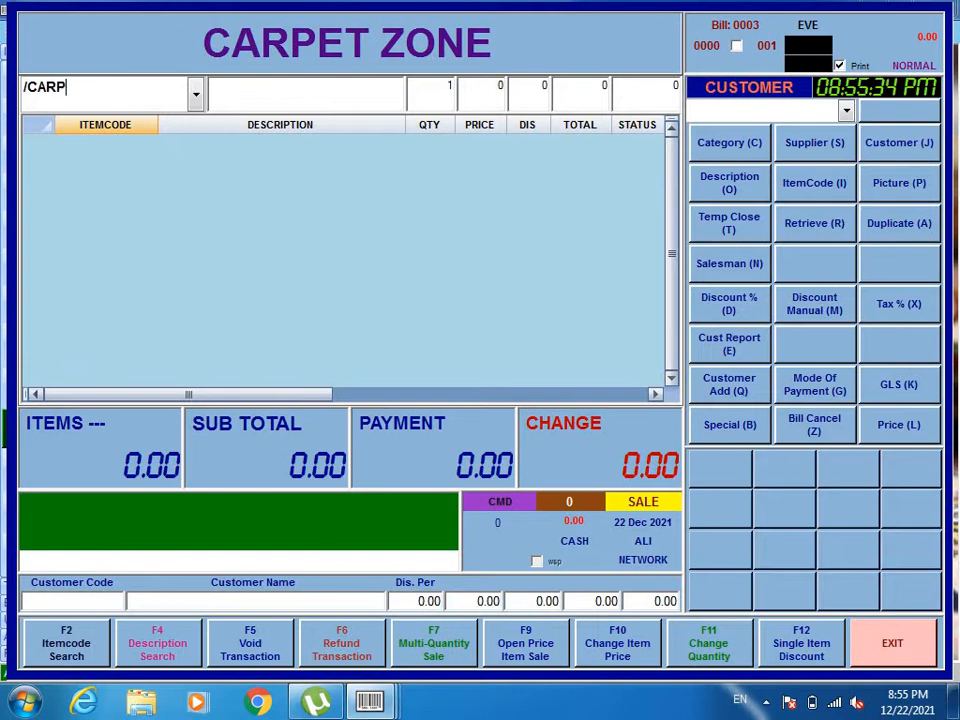
key(Return)
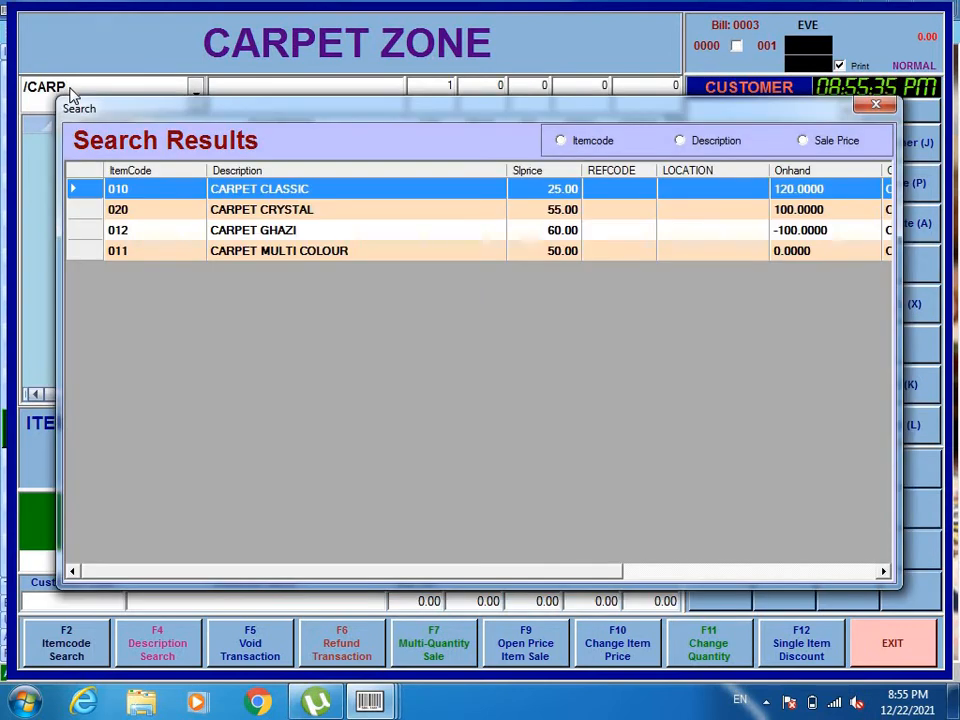
Add item 012, CARPET GHAZI, to the bill with a quantity of 80 and check its price and total.
click(274, 236)
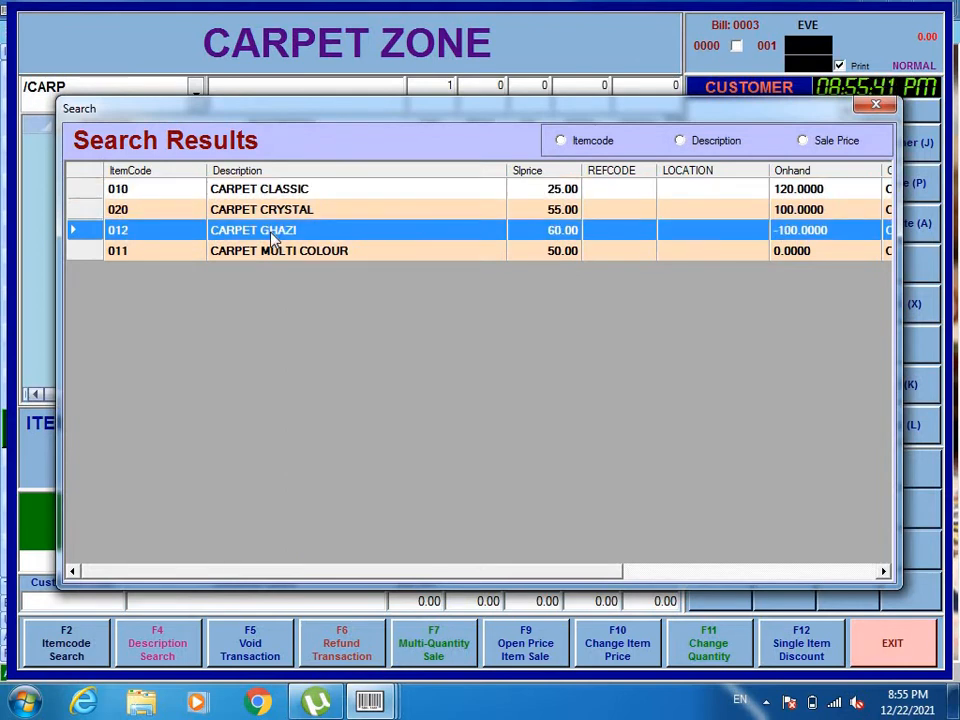
double_click(272, 236)
text(+012)
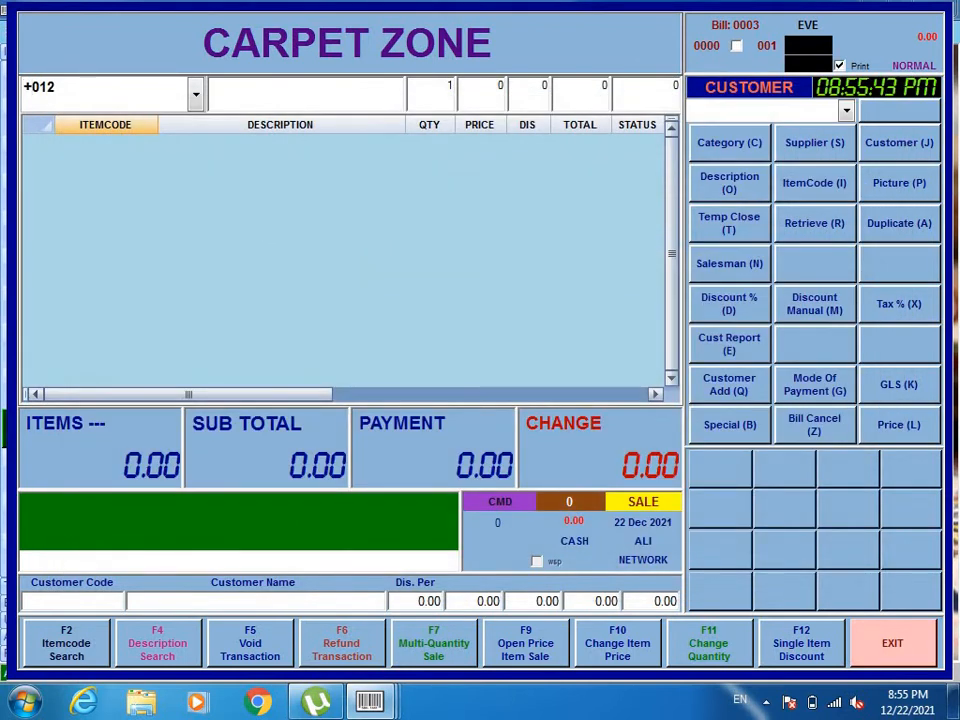
key(Return)
text(80)
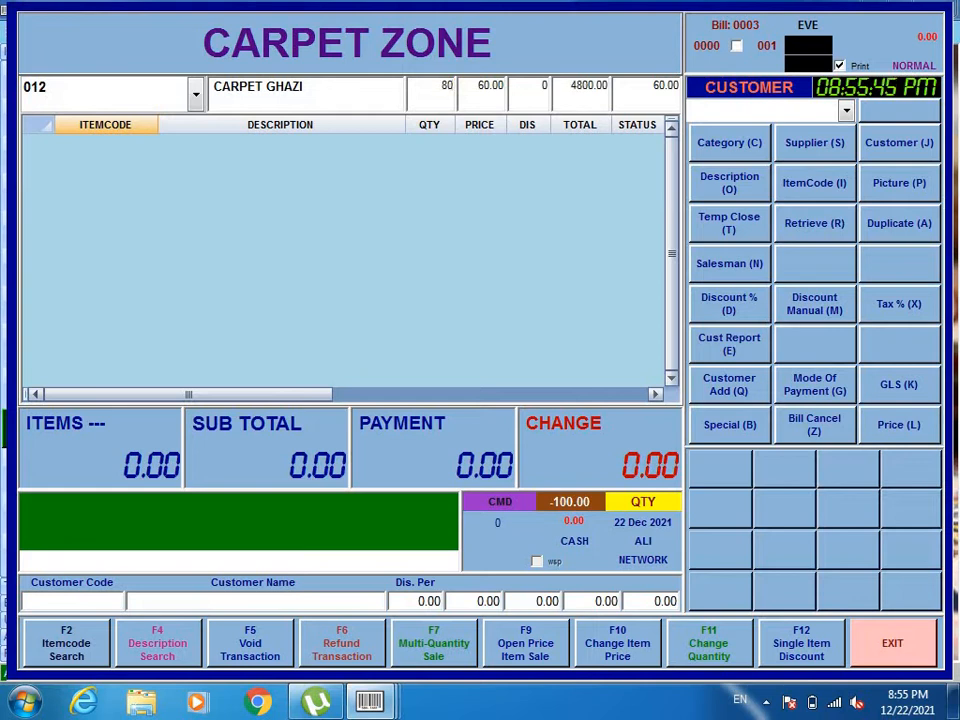
key(Return)
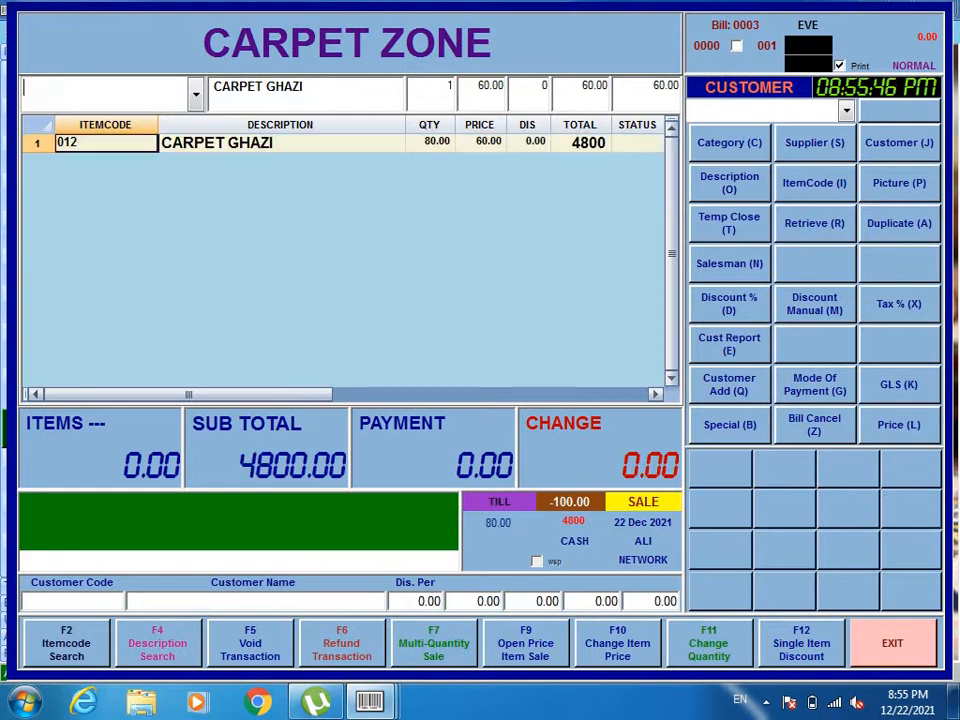
click(488, 143)
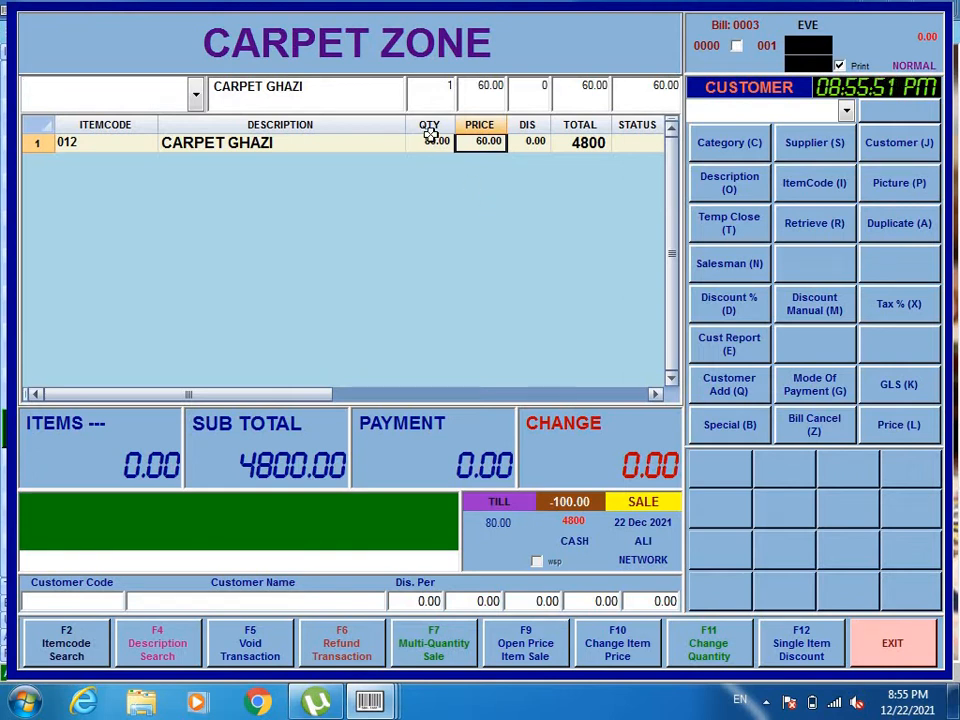
click(585, 143)
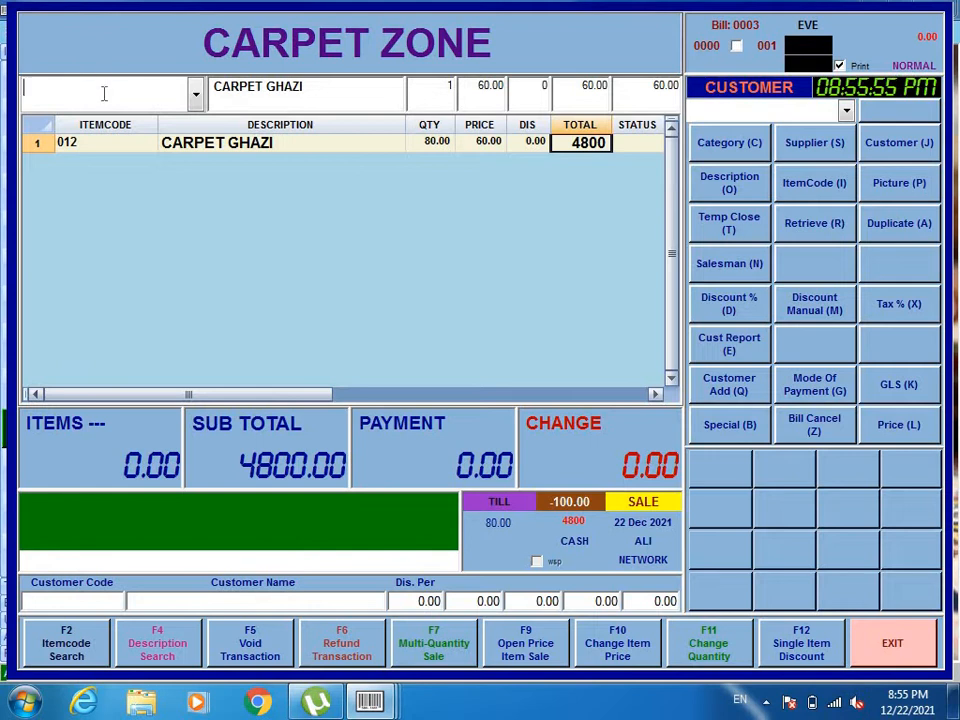
Search the items for CARP, add CARPET CRYSTAL with a quantity of 50, and check its price and total.
text(/CARP)
key(Return)
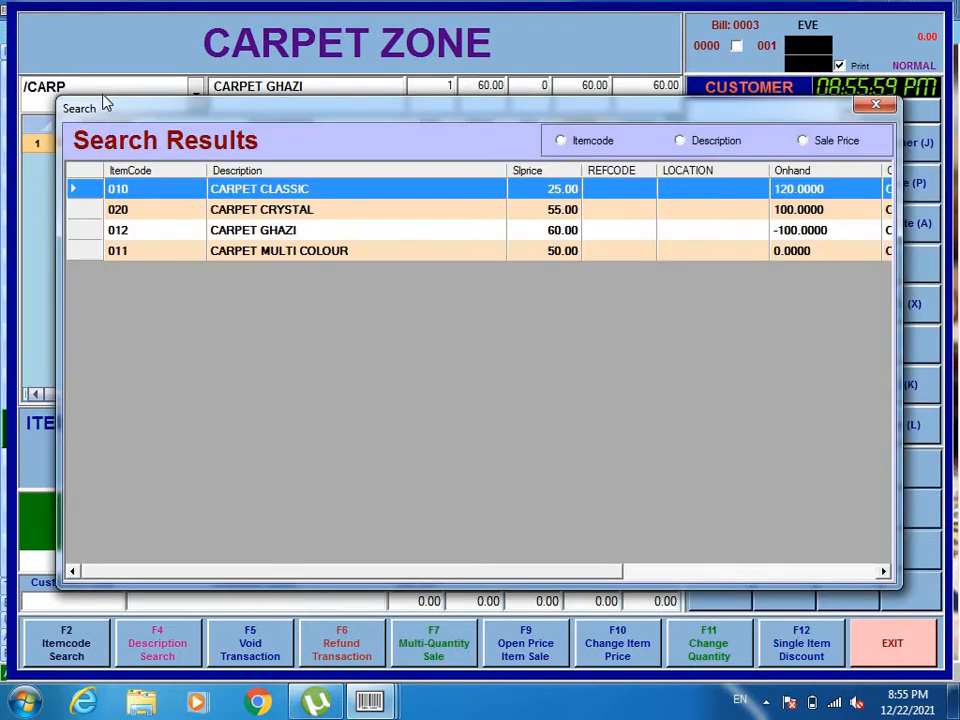
key(Down)
key(Return)
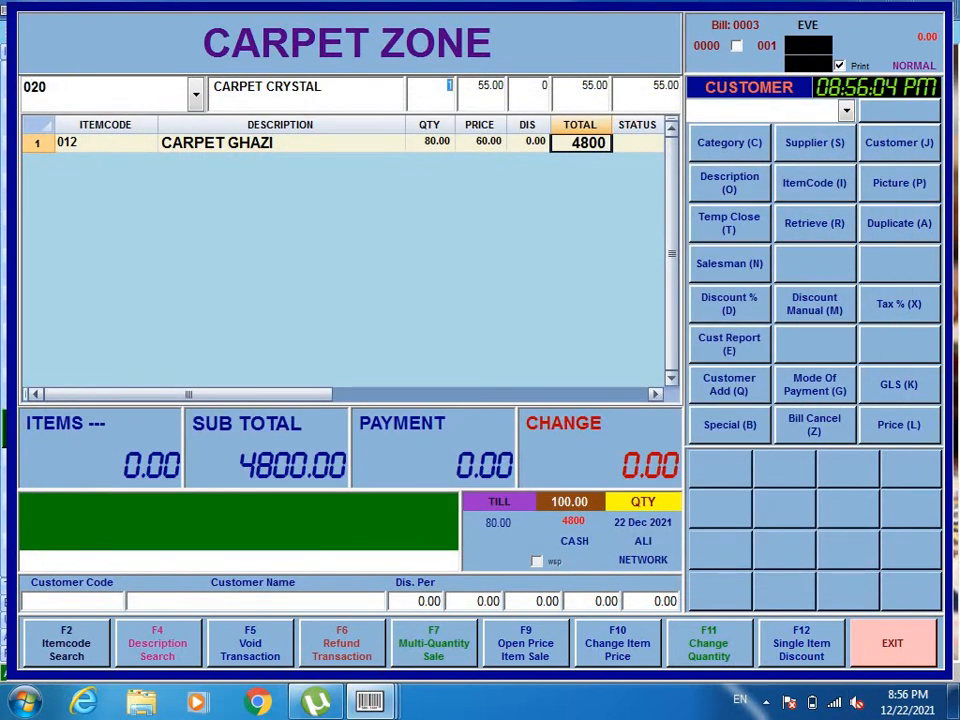
text(50)
key(Return)
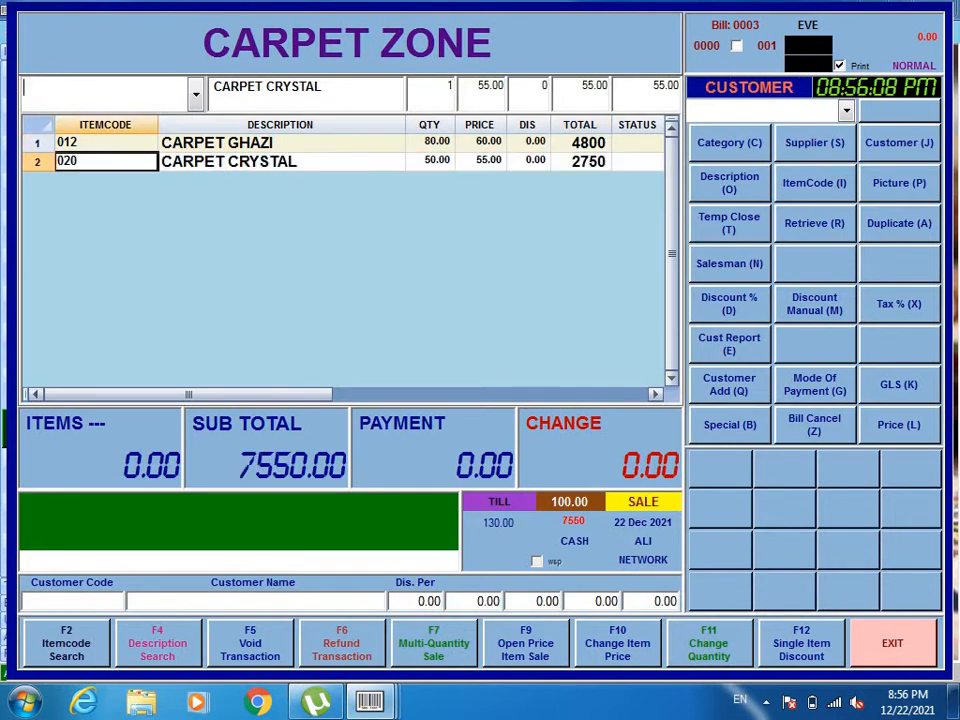
click(497, 161)
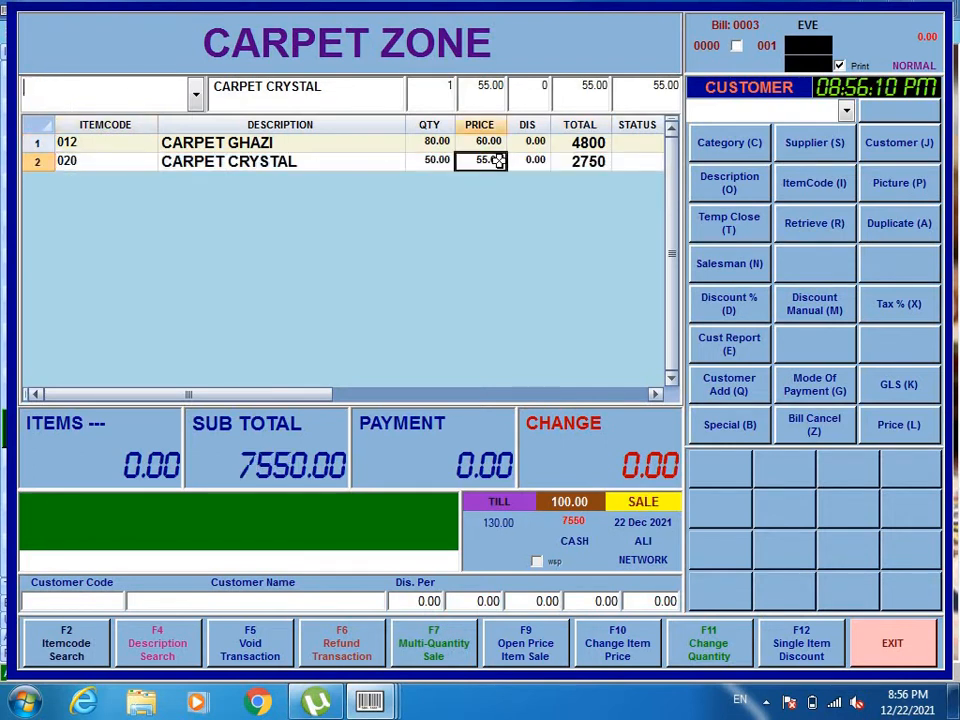
click(594, 163)
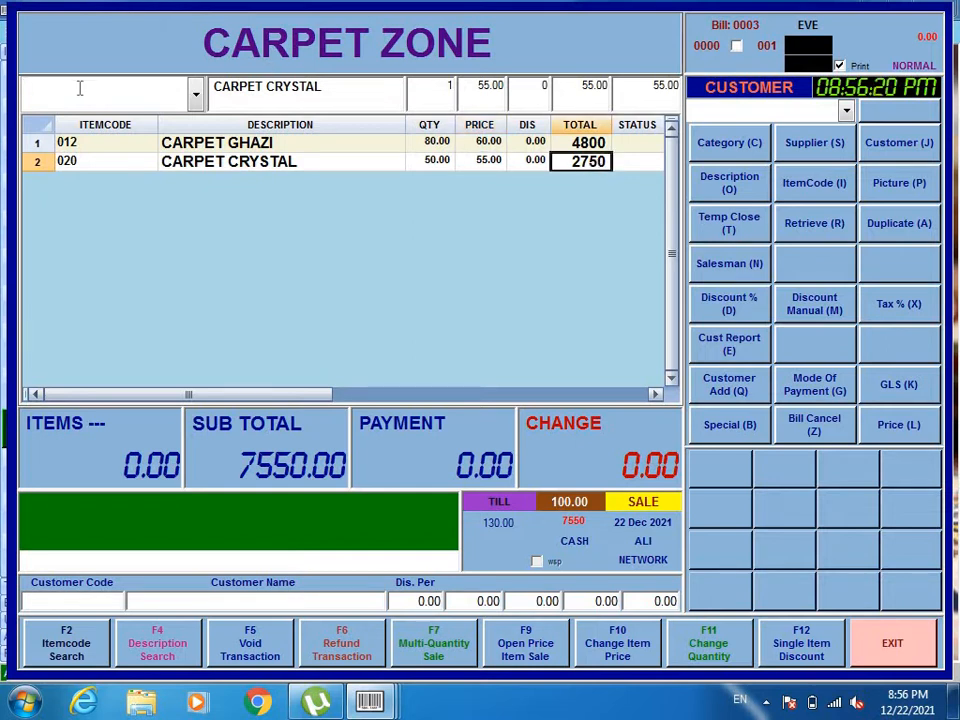
Search the items for JANA, add Kids Janamaz with a quantity of 2, and check its price and quantity.
text(/JANA)
key(Return)
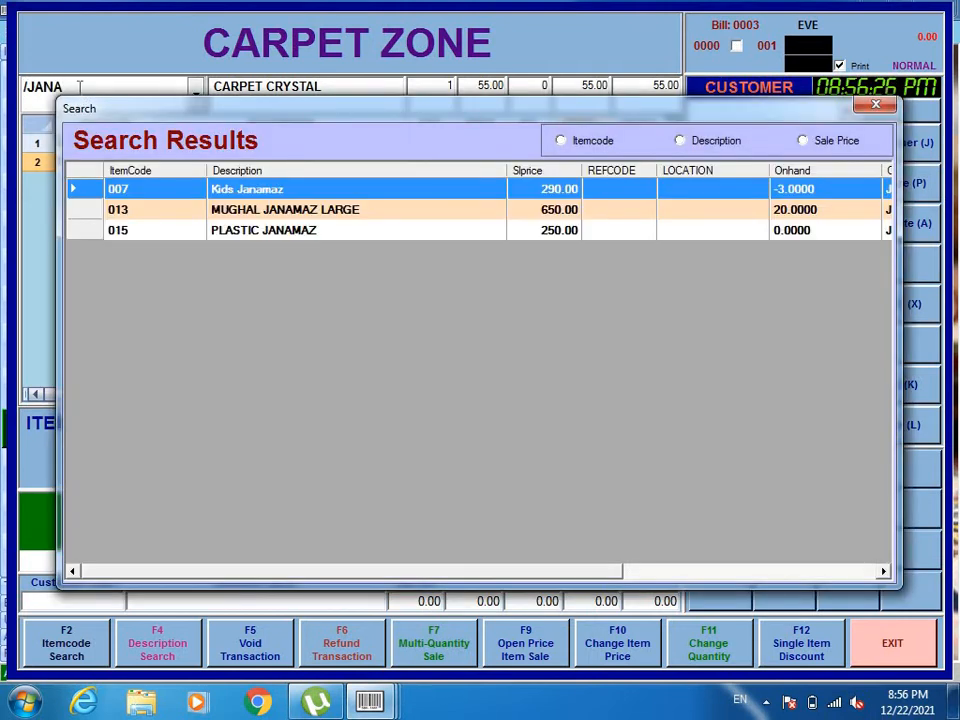
key(Return)
text(+007)
key(Return)
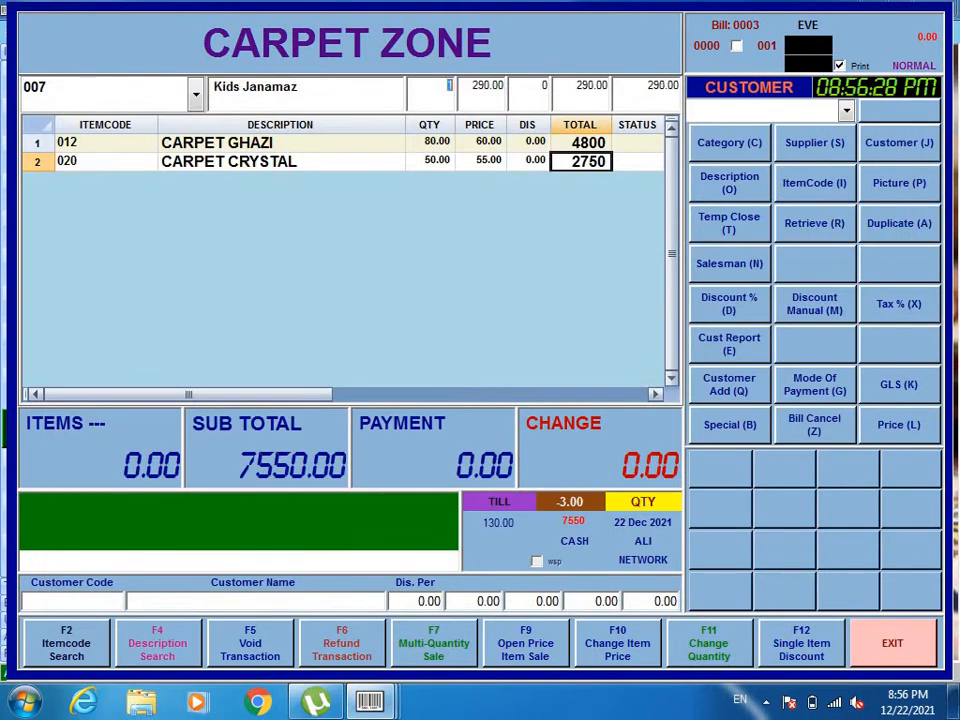
text(2)
key(Return)
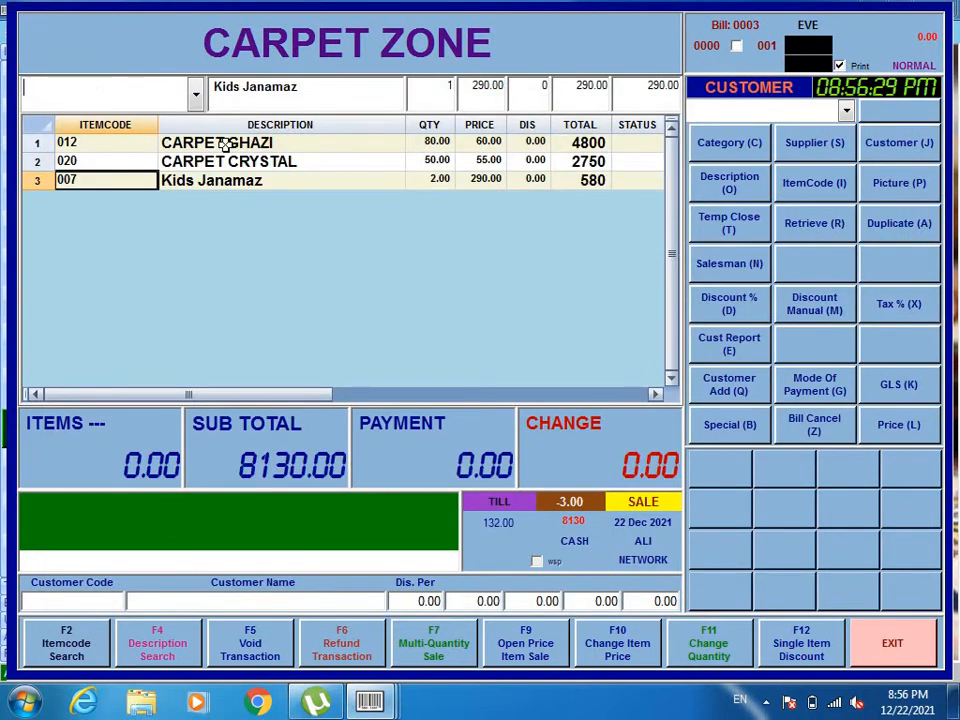
click(467, 180)
click(442, 181)
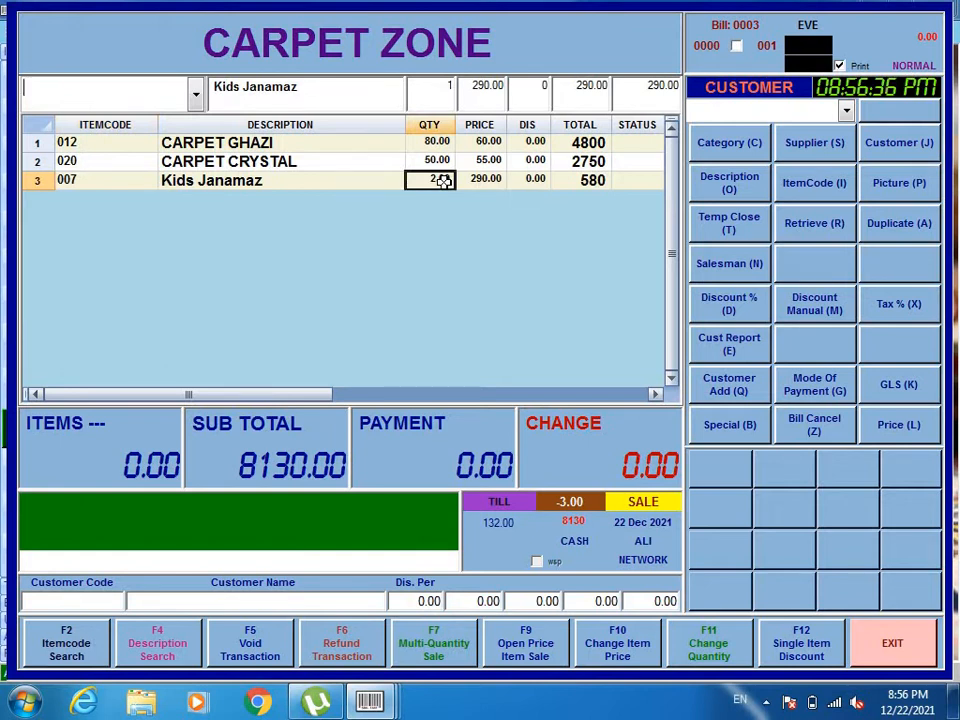
Settle the three-item bill with a cash payment of 8130 and issue its invoice.
key(Return)
text(8)
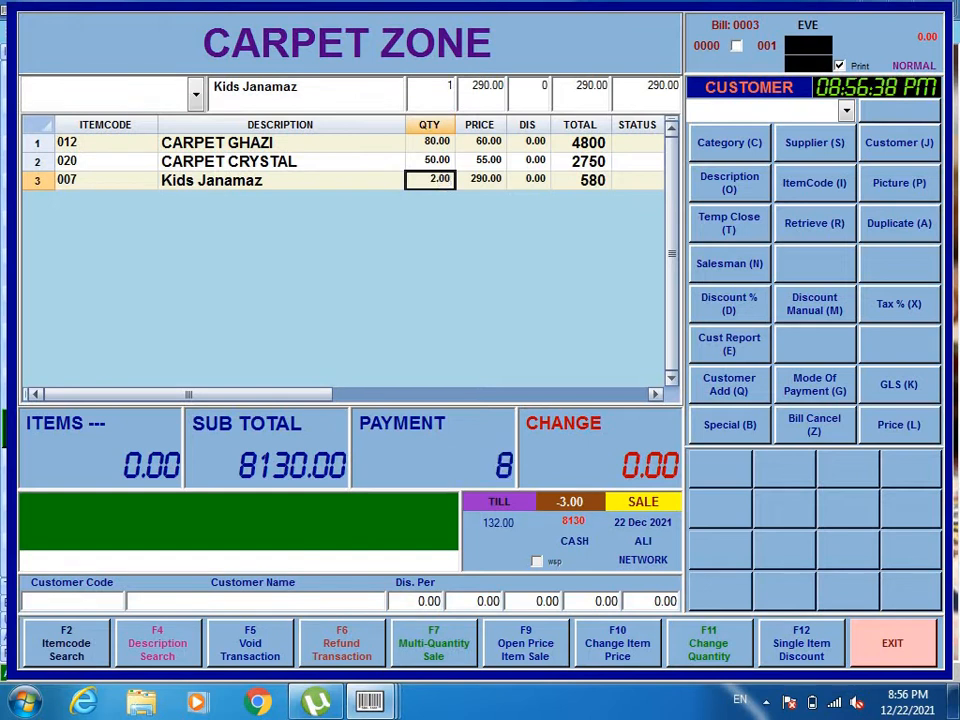
text(1)
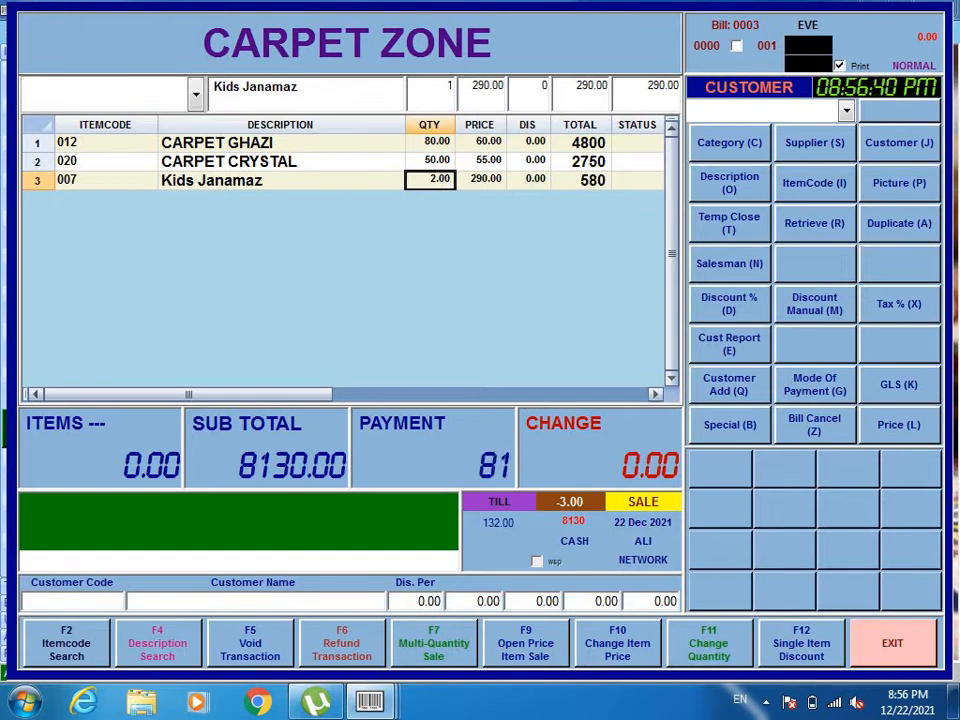
text(30)
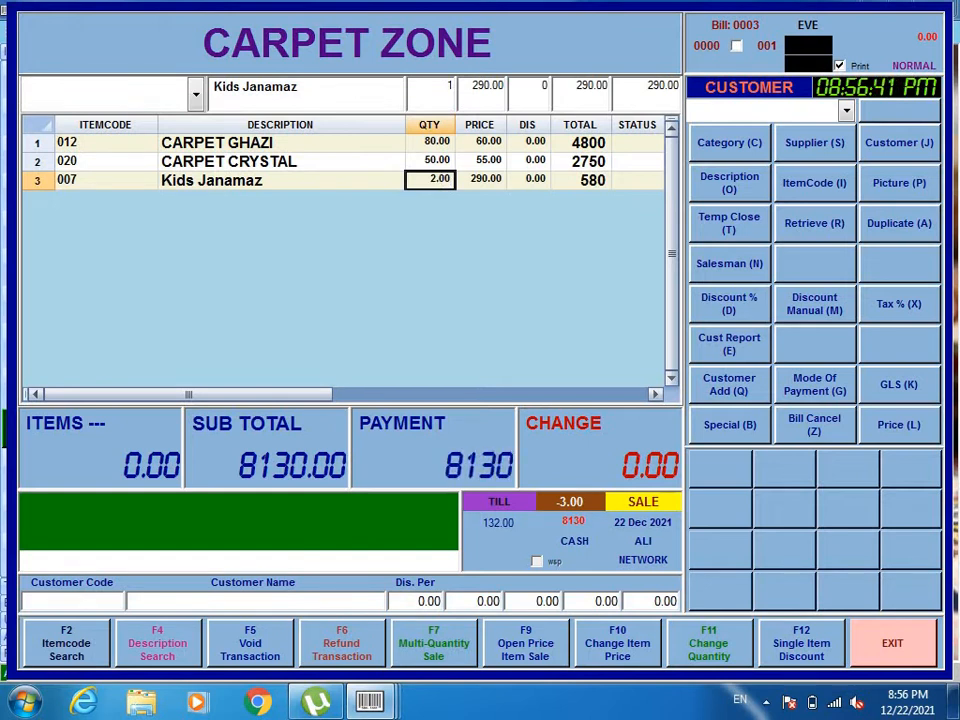
key(Return)
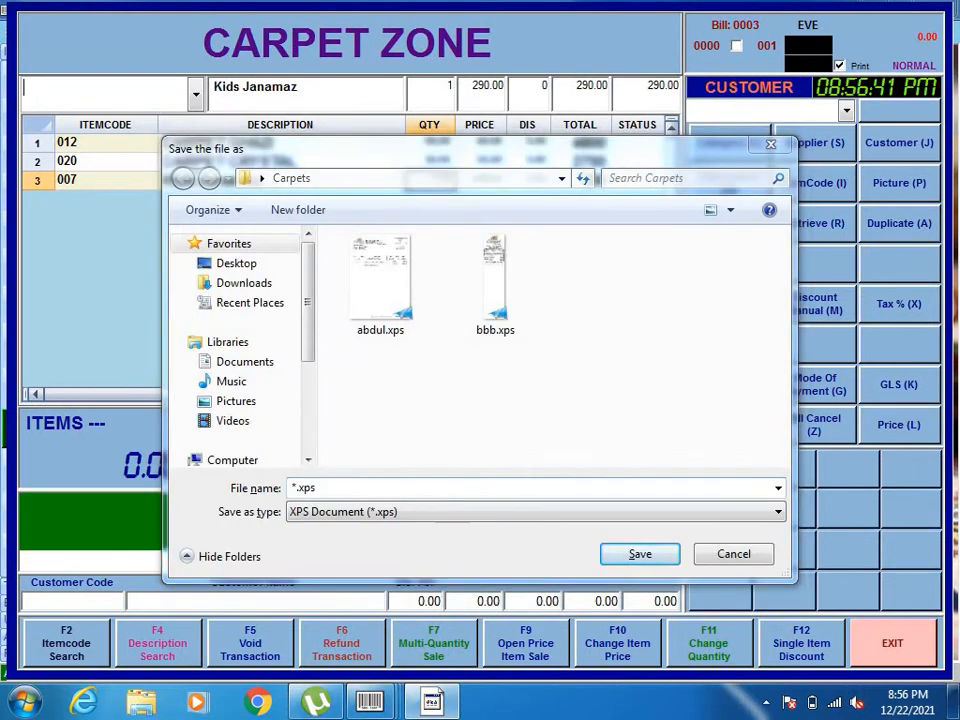
Save the printed invoice in the Carpets folder as an XPS document named sss.
click(497, 536)
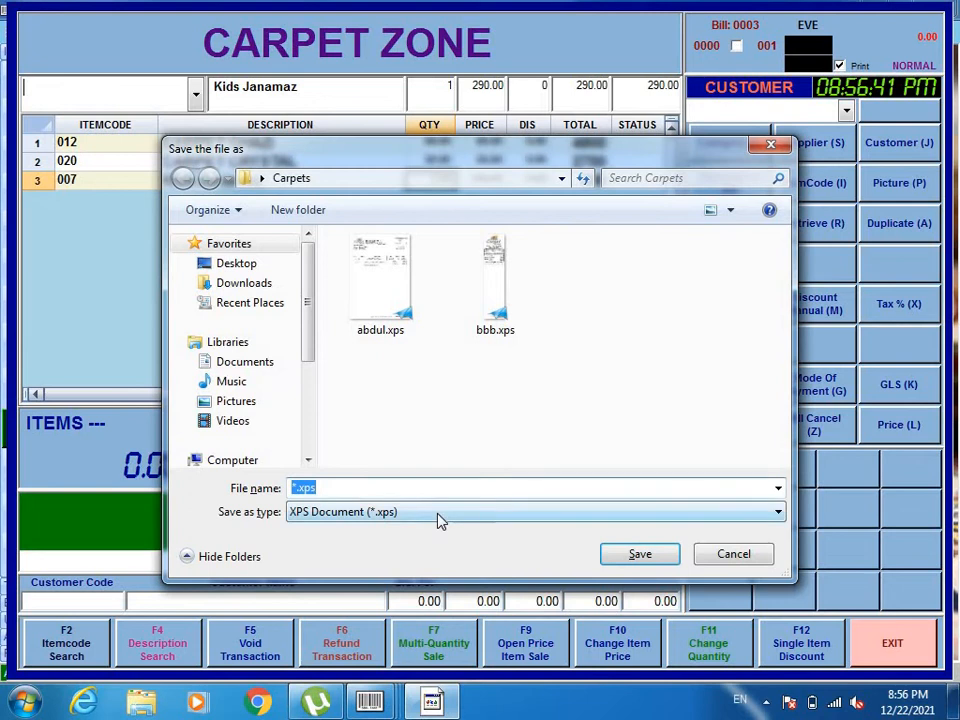
text(sss)
click(624, 561)
Open sss.xps from the desktop's Carpets folder at full screen, review the invoice, and close the viewer and folder.
click(955, 702)
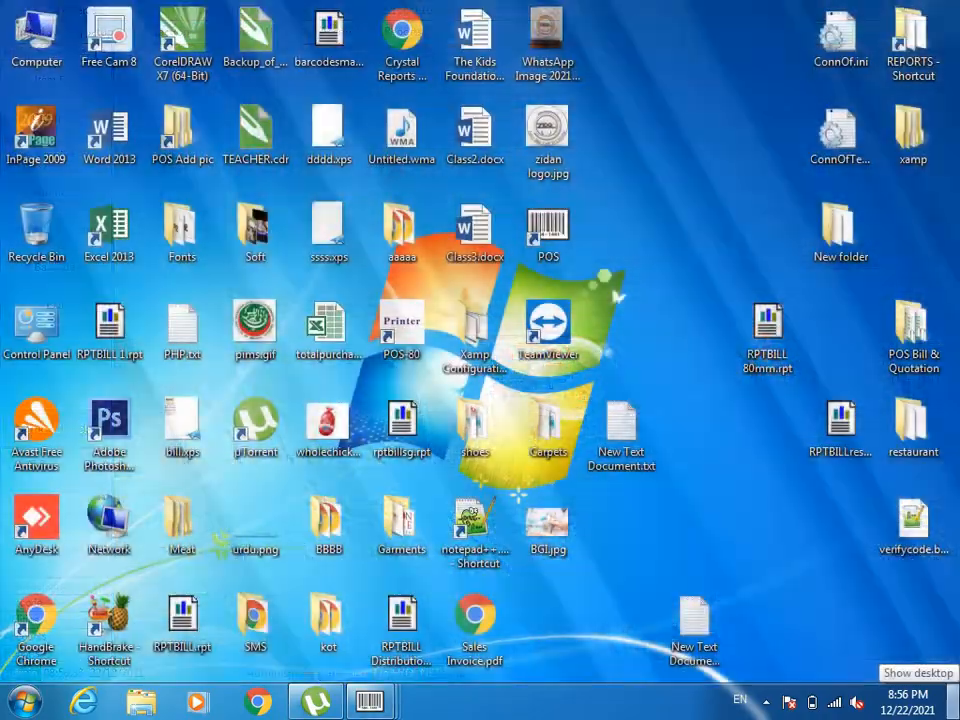
double_click(548, 425)
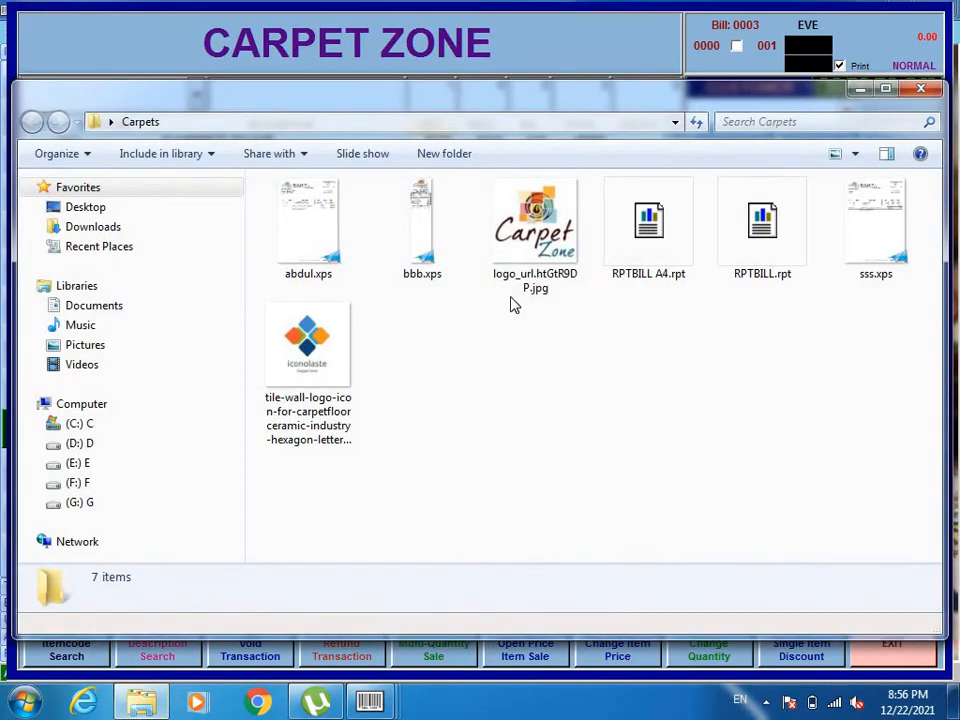
click(885, 233)
double_click(885, 233)
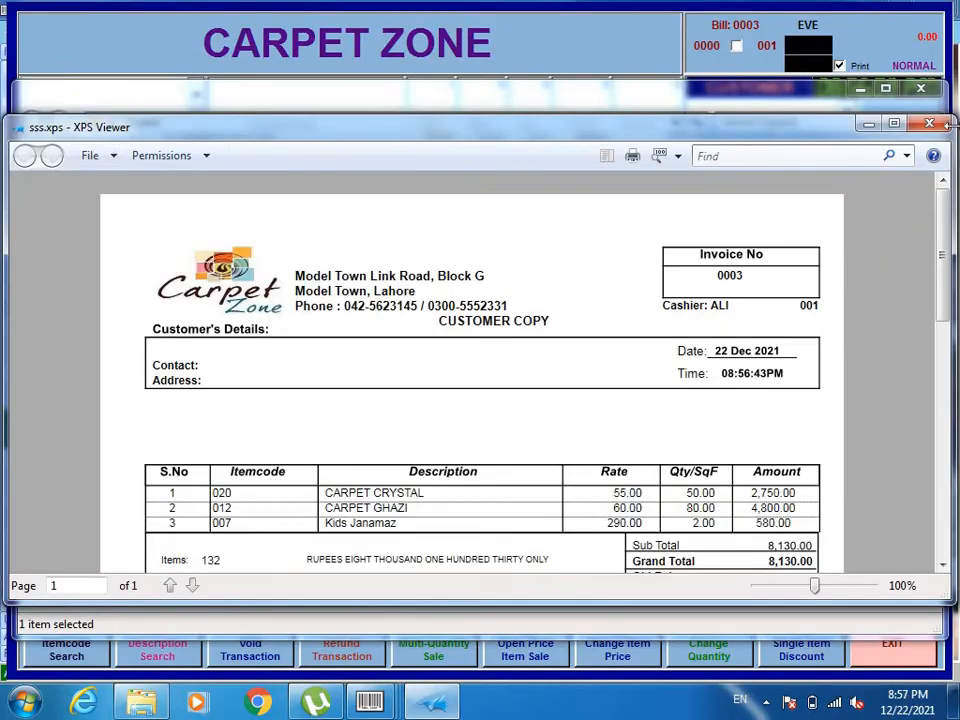
click(896, 124)
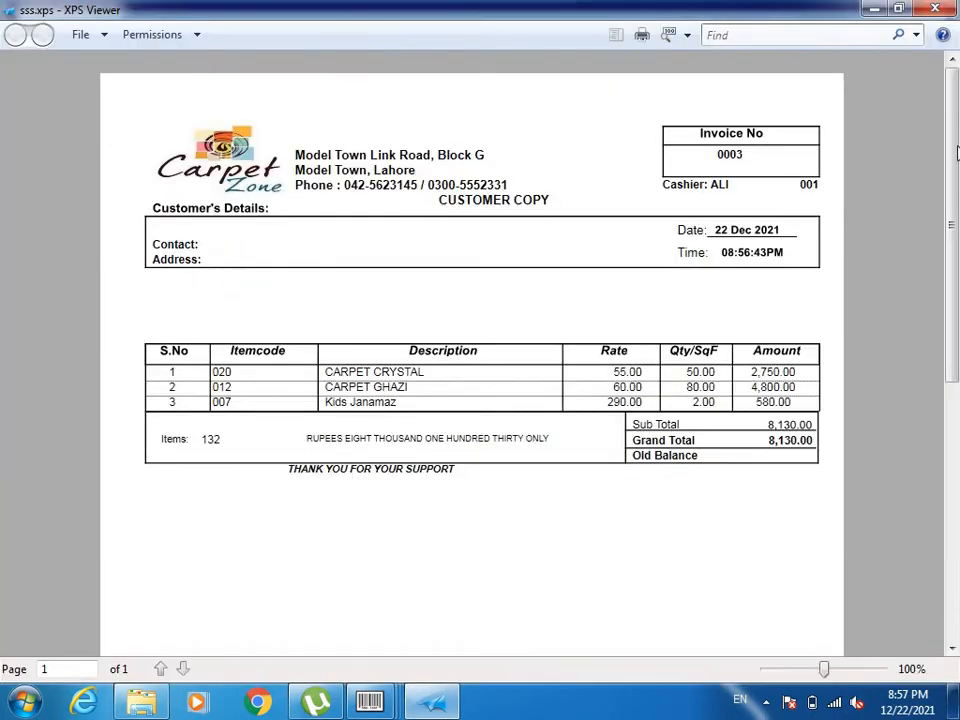
mouse_move(953, 168)
mouse_down()
mouse_move(954, 214)
mouse_move(953, 168)
mouse_up()
click(932, 9)
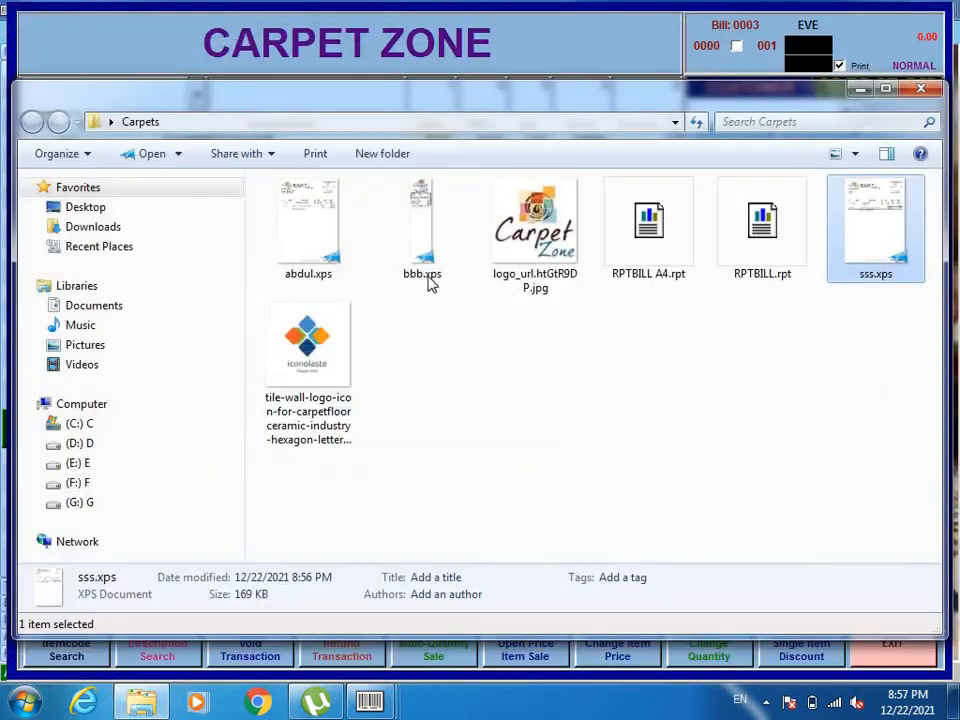
click(918, 90)
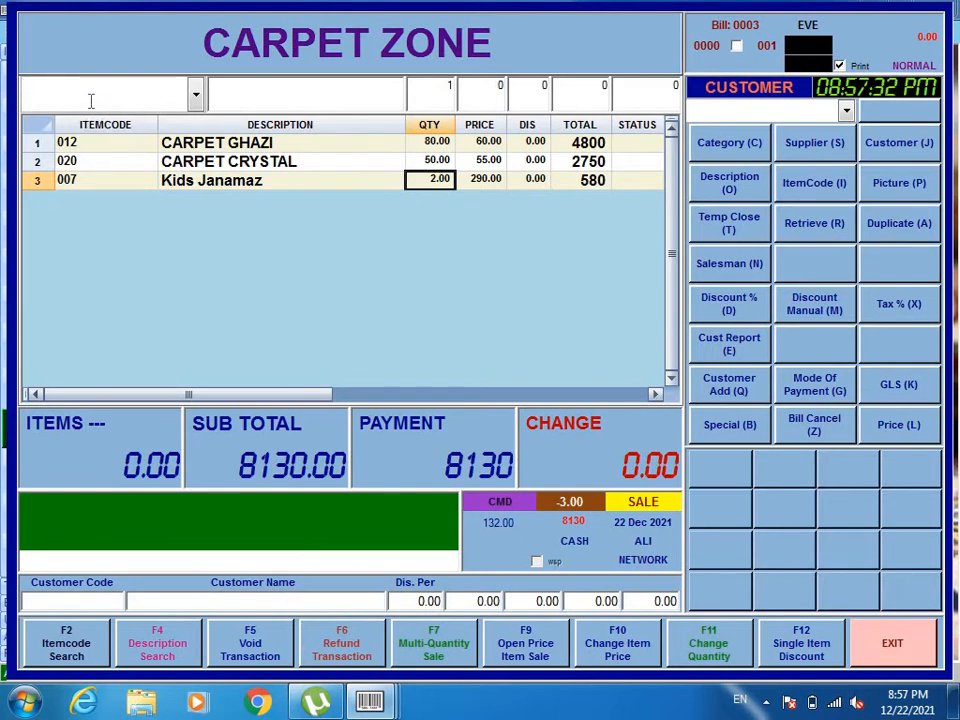
Search the items for CURT and add one 2 PCS SET Ready Made Curtain to a new bill.
text(/CURT)
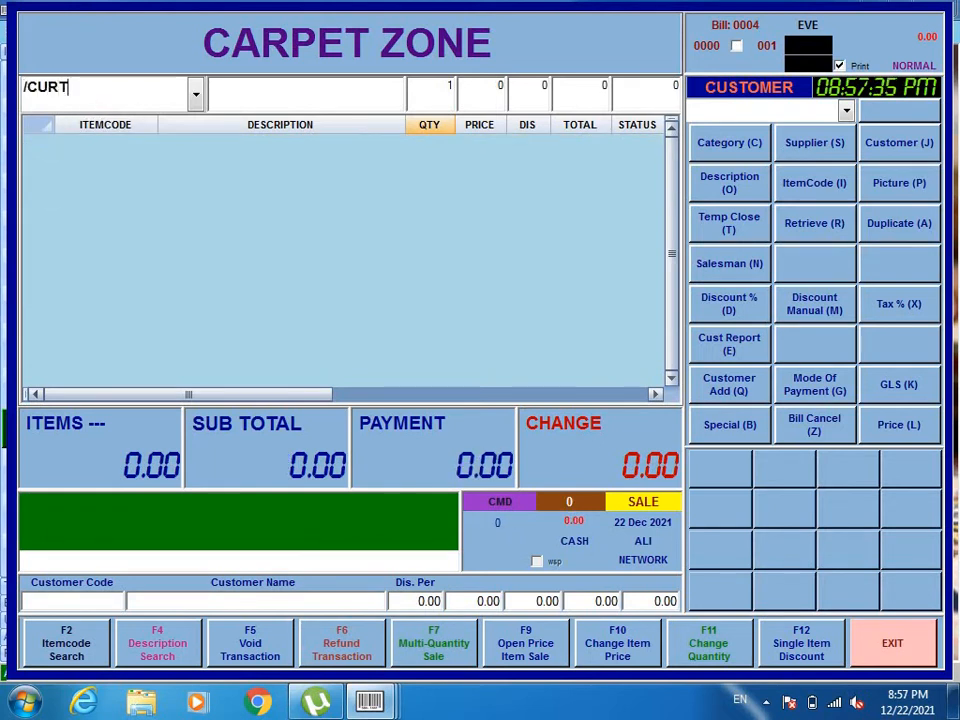
key(Return)
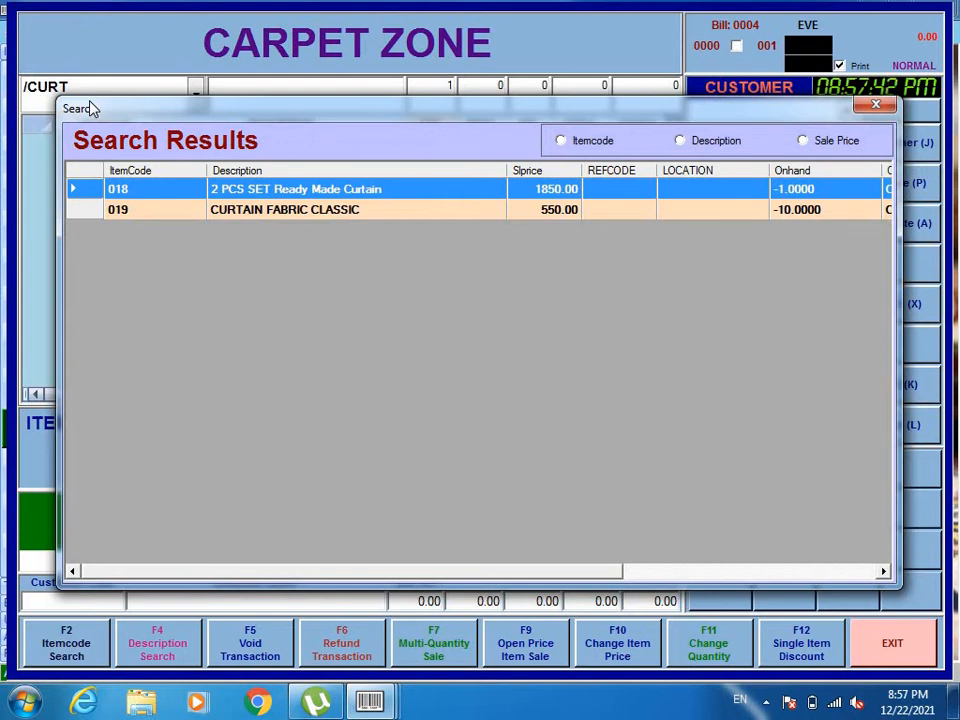
key(Return)
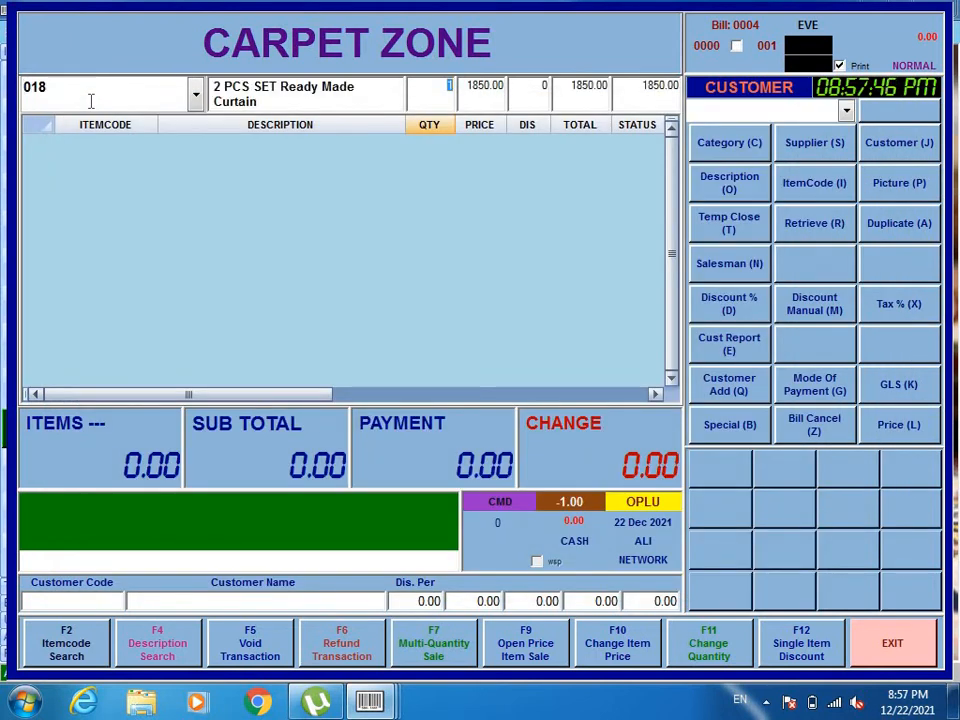
key(Return)
key(Return)
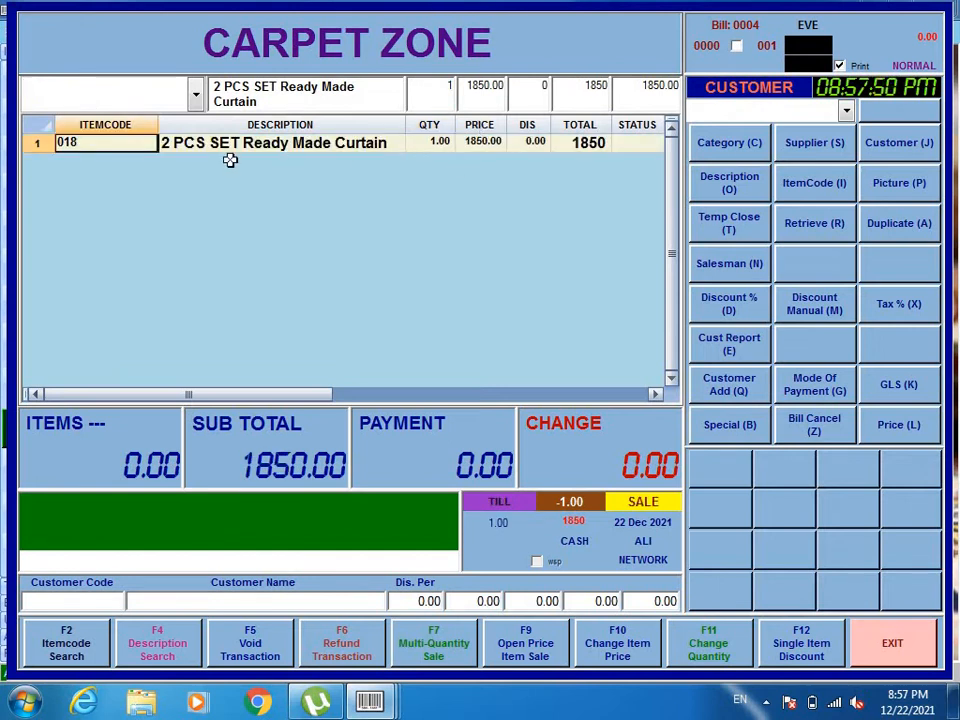
Search the items for CURT and add CURTAIN FABRIC CLASSIC to the bill with a quantity of 20.
click(199, 143)
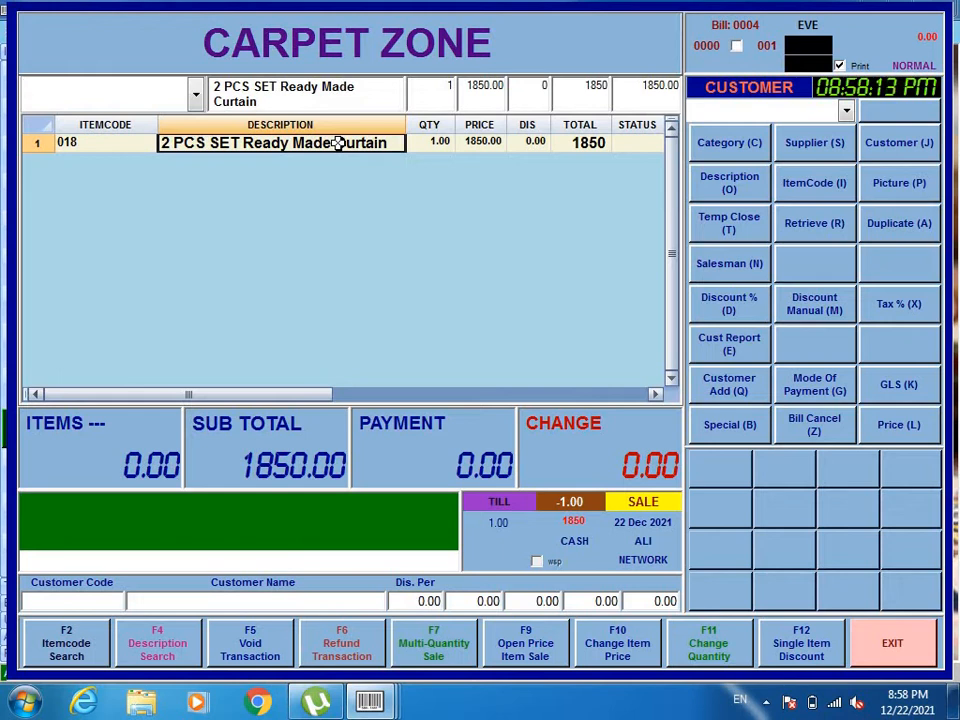
text(/CUST)
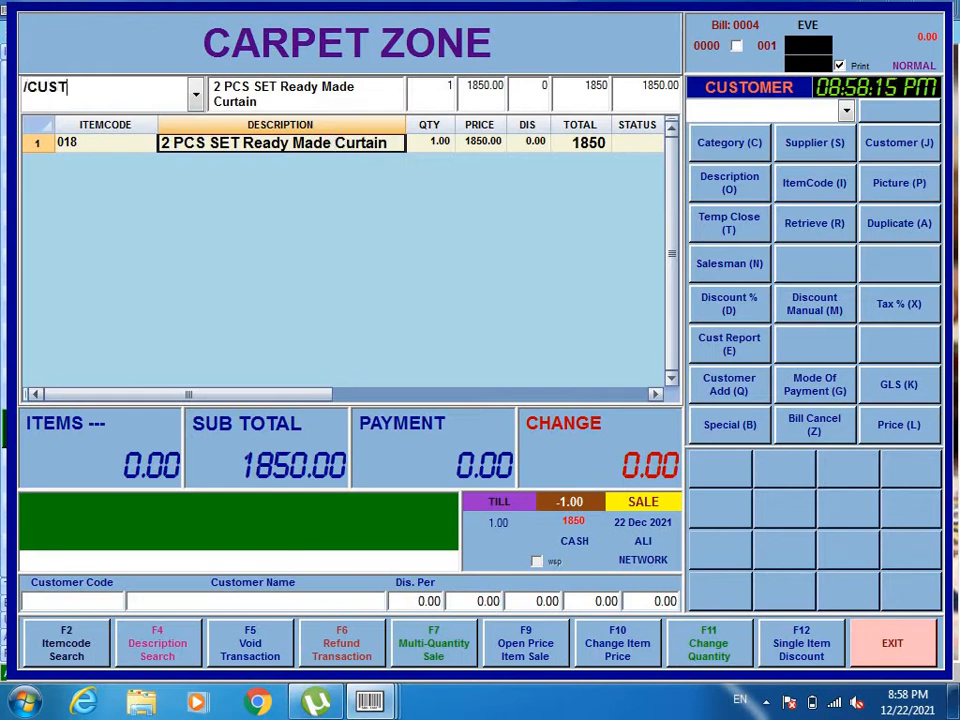
key(BackSpace)
key(BackSpace)
text(RT)
key(Return)
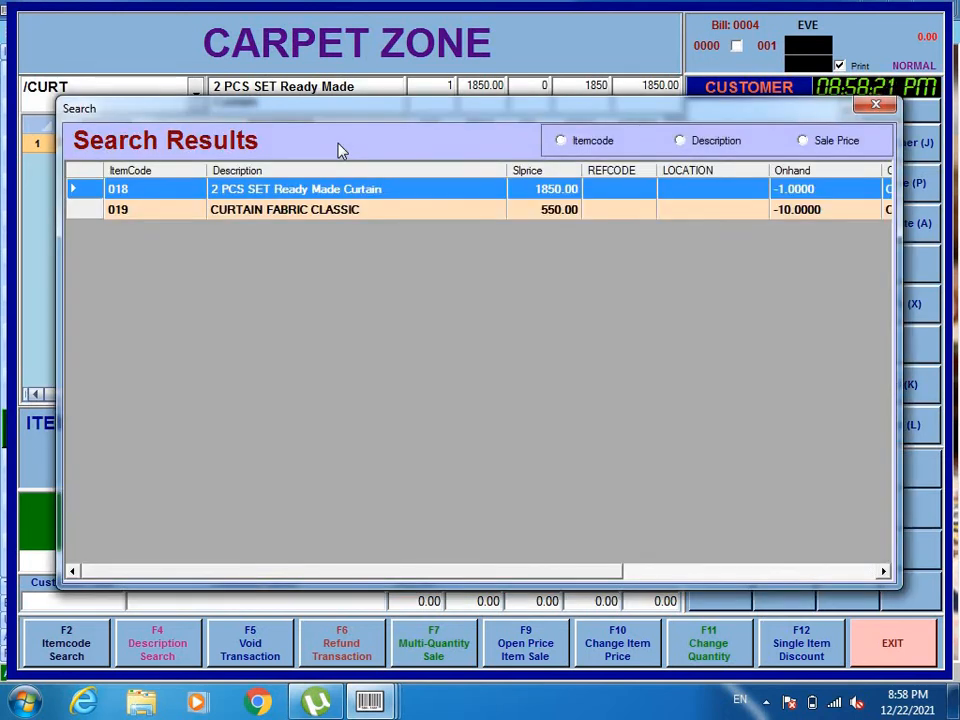
key(Down)
key(Return)
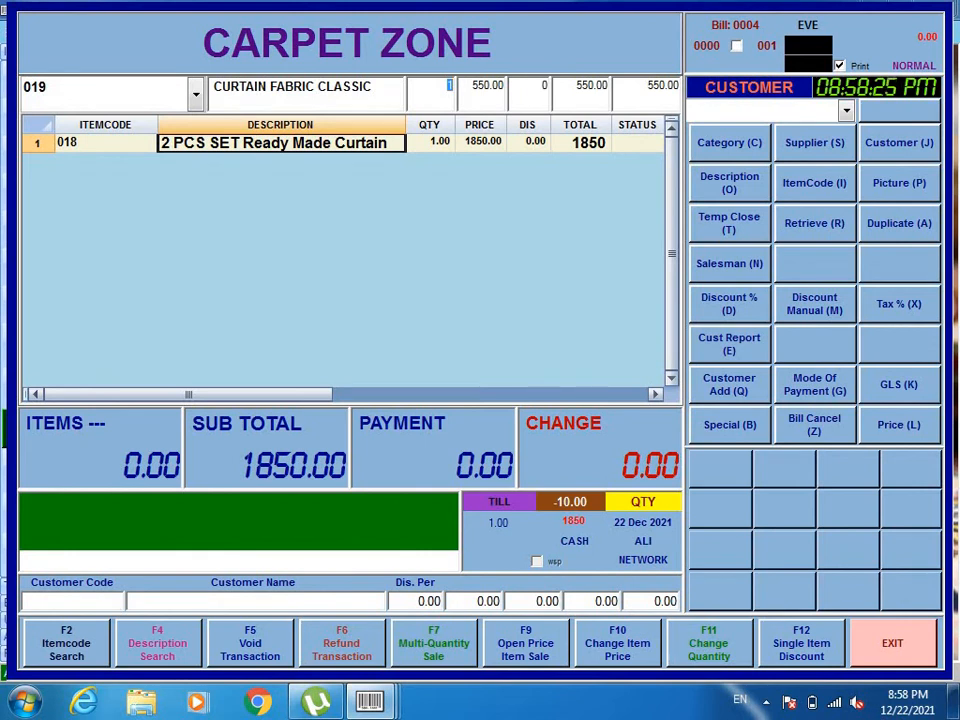
text(20)
key(Return)
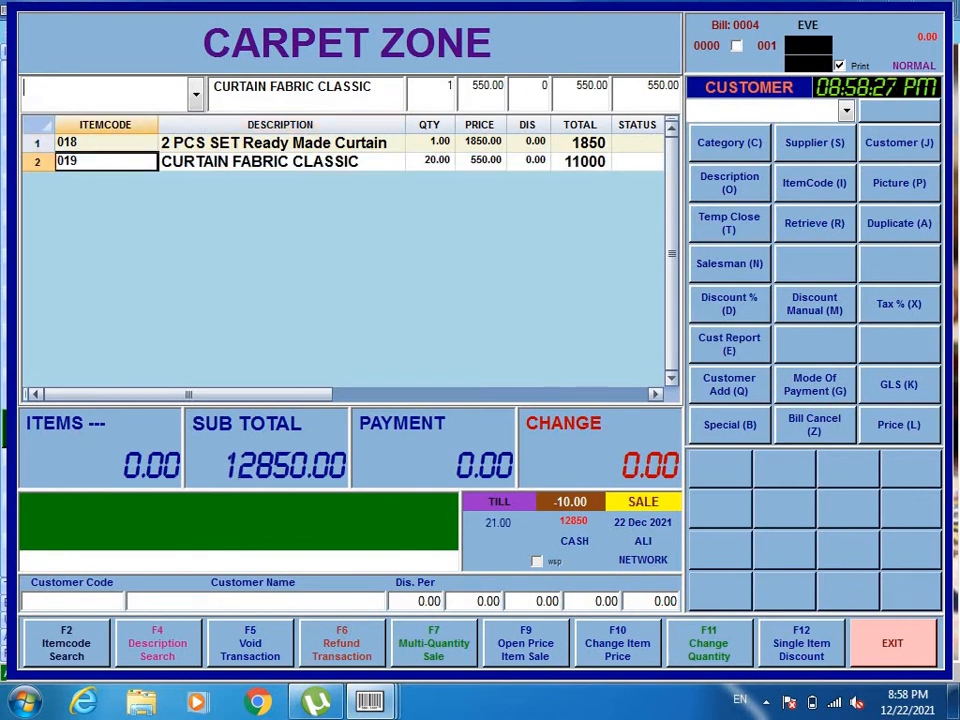
click(495, 160)
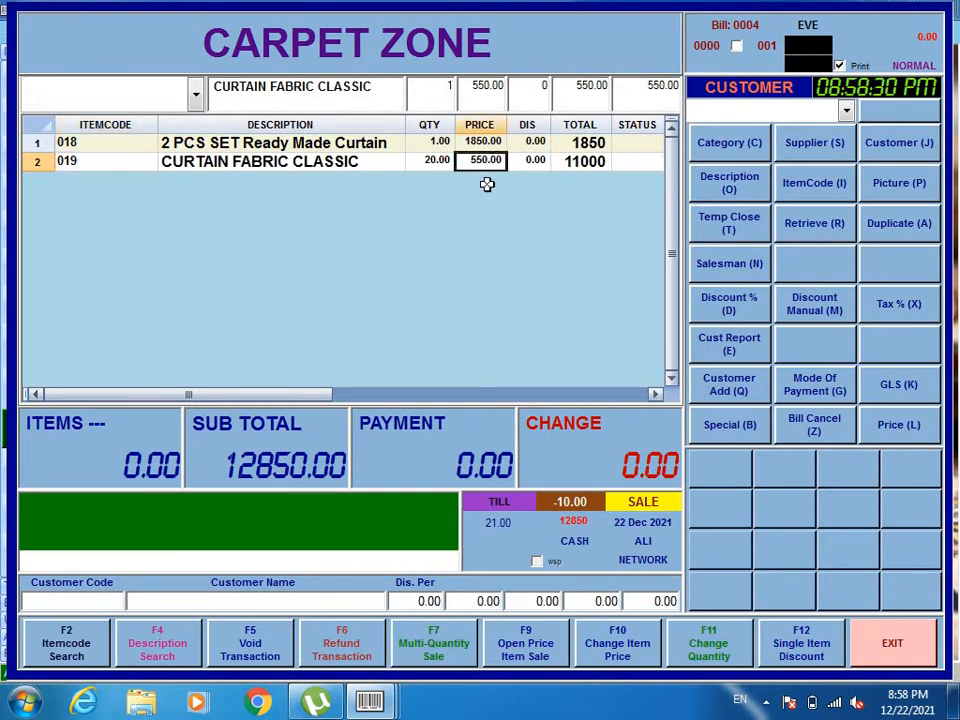
click(590, 160)
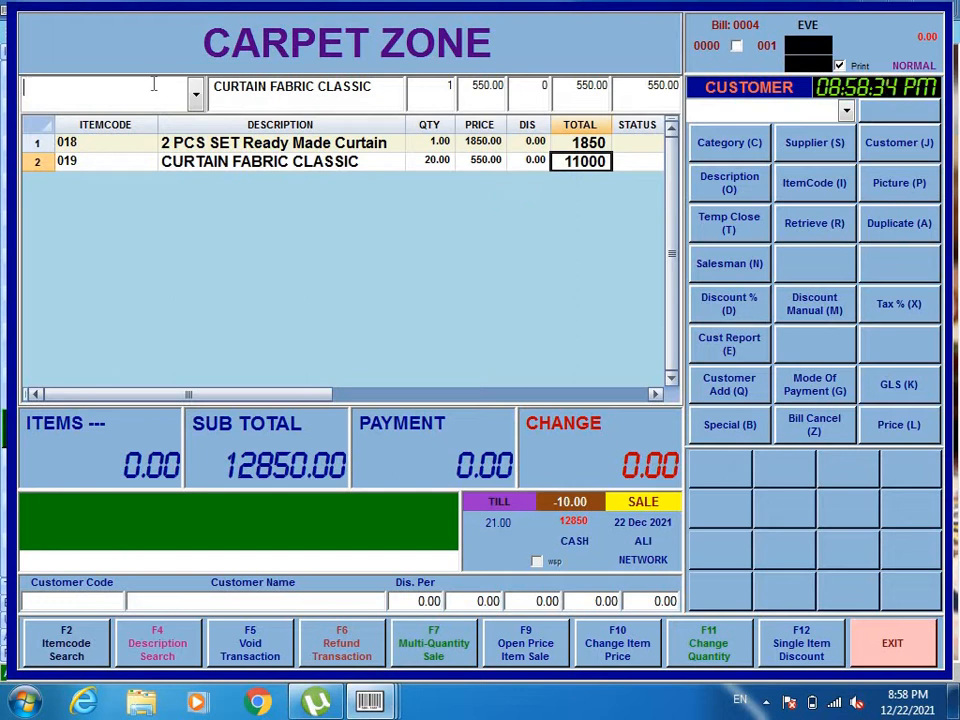
Search the items for LABOU and add LABOUR CHARGES to the bill at a price of 3500.
text(/LABOU)
key(Return)
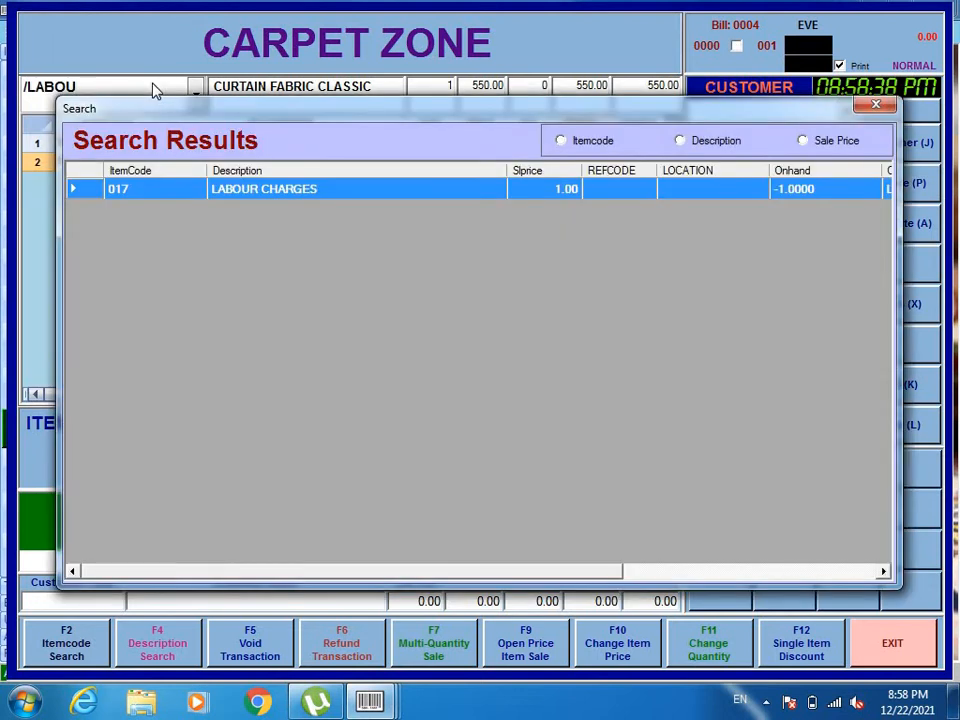
key(Return)
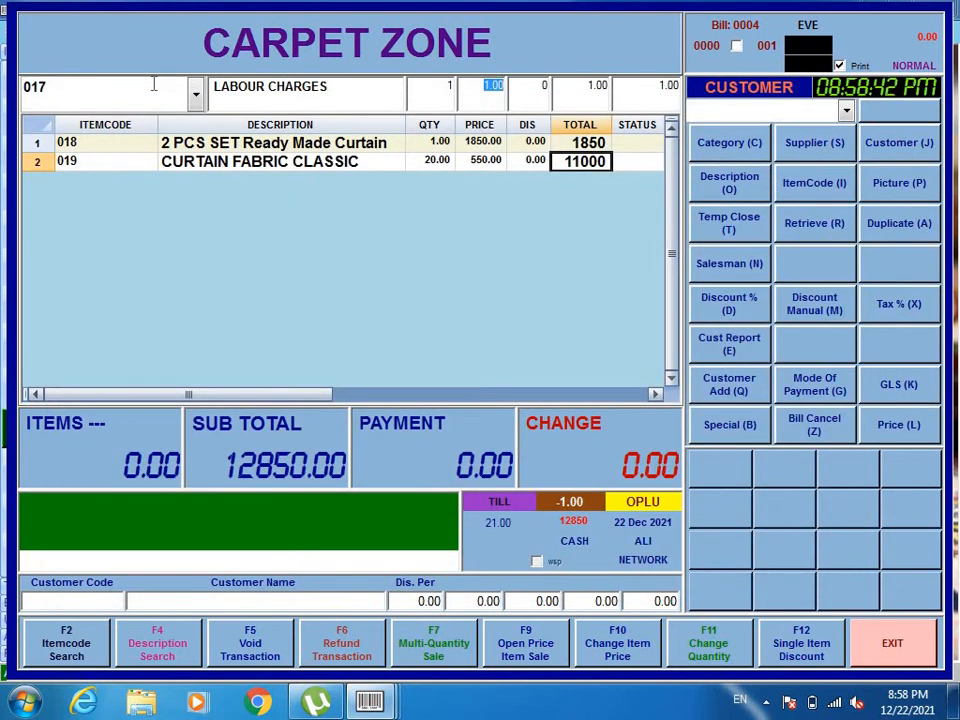
text(3500)
key(Return)
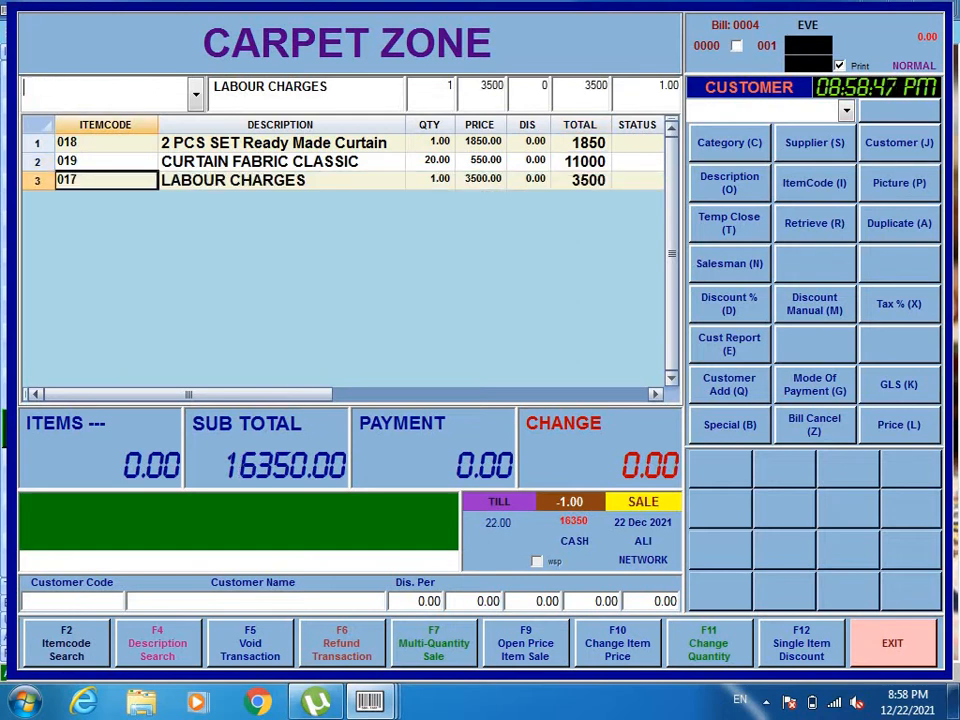
Settle the bill with a cash payment of 16350 and save its invoice in the Carpets folder as the XPS document ddd.
key(Return)
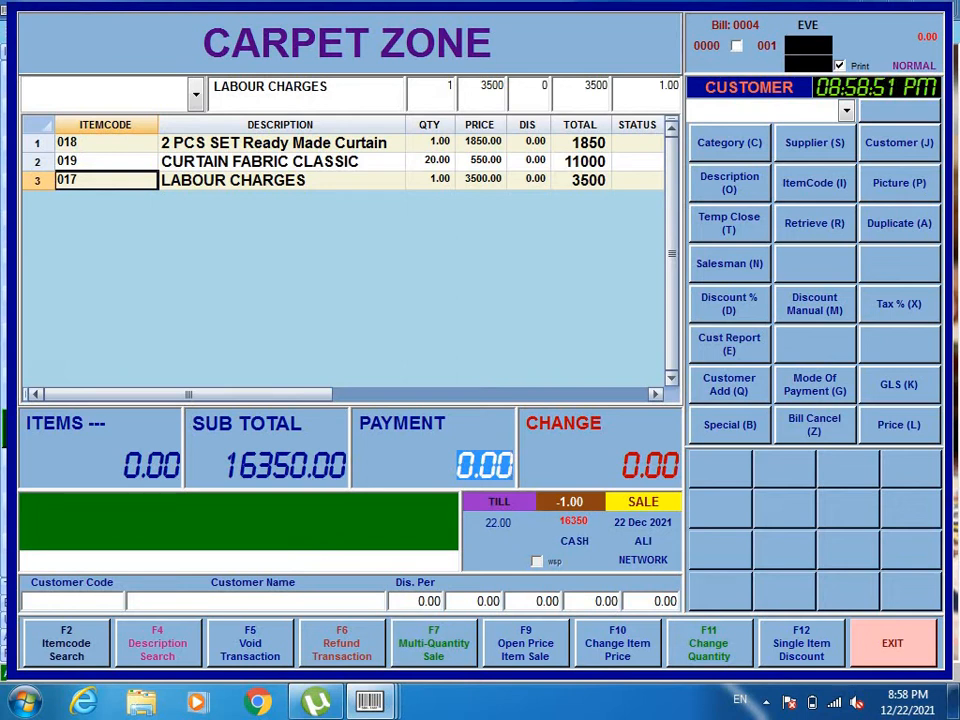
text(1)
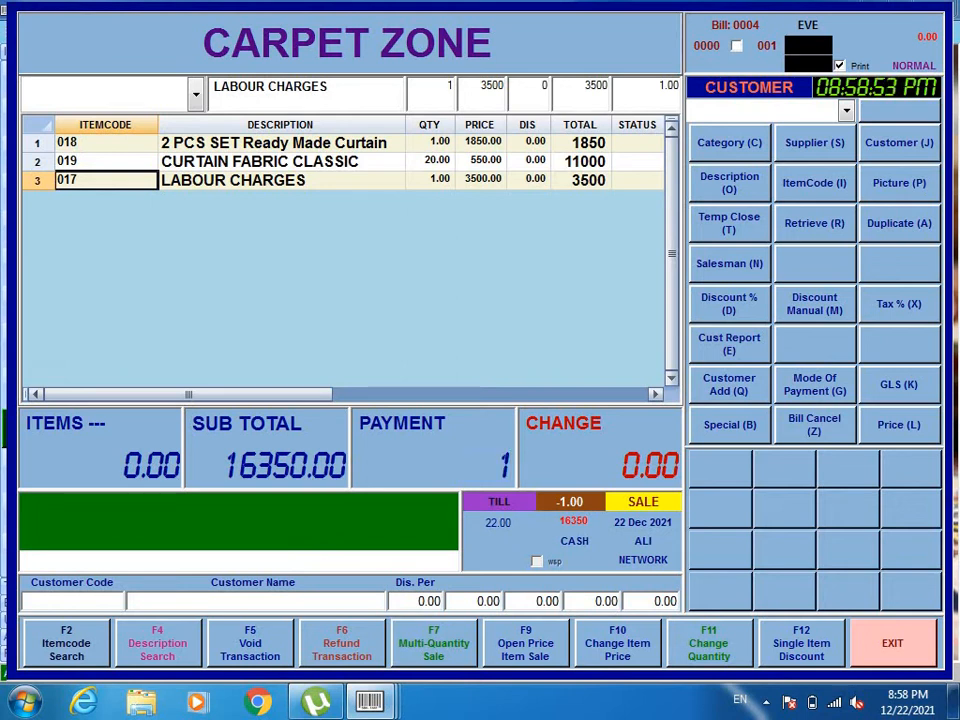
text(6350)
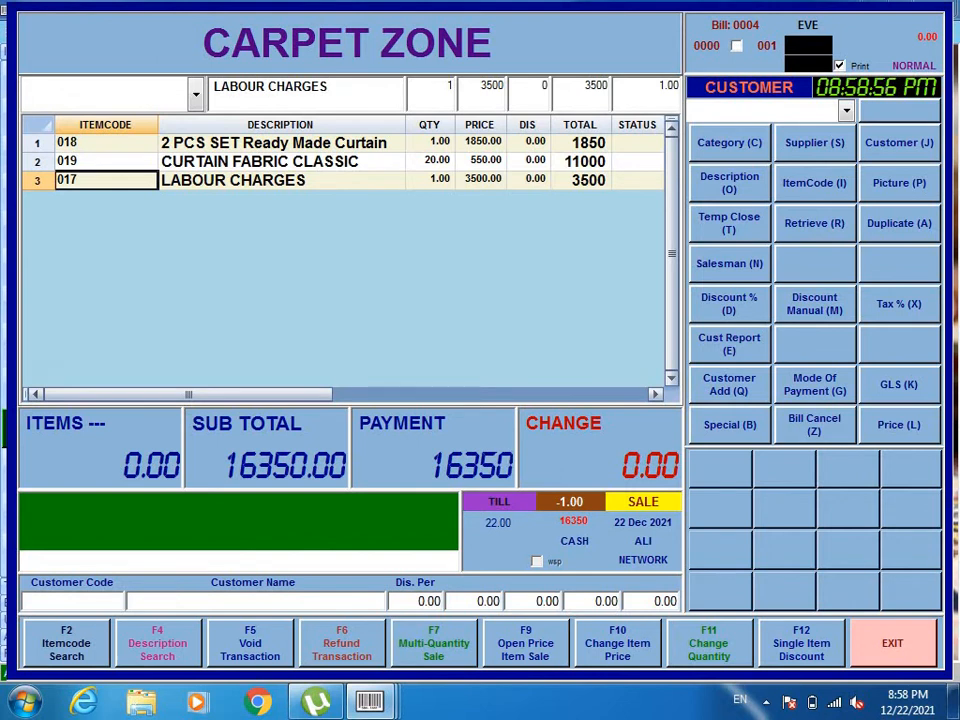
key(Return)
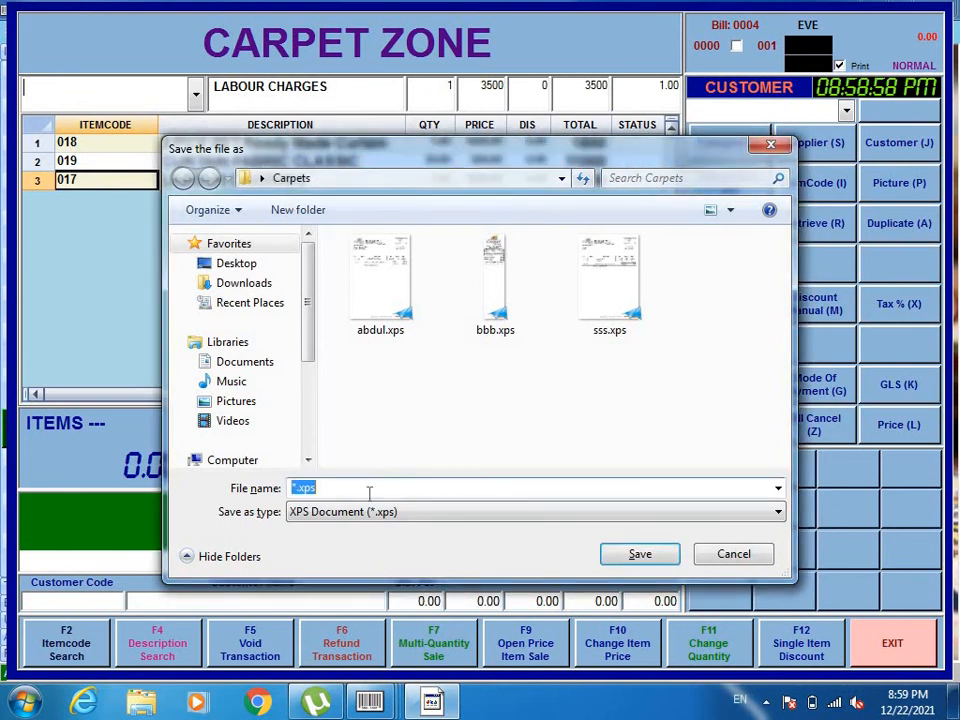
text(dddd)
key(Return)
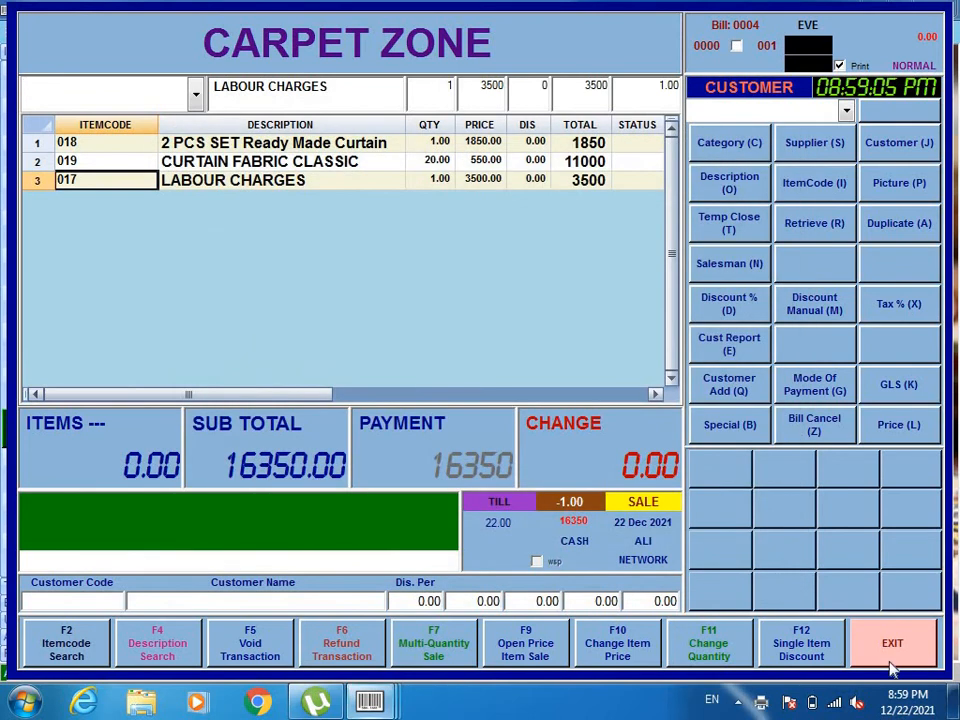
Open ddd.xps from the desktop's Carpets folder, review the invoice at full screen, and close the viewer and folder.
click(955, 703)
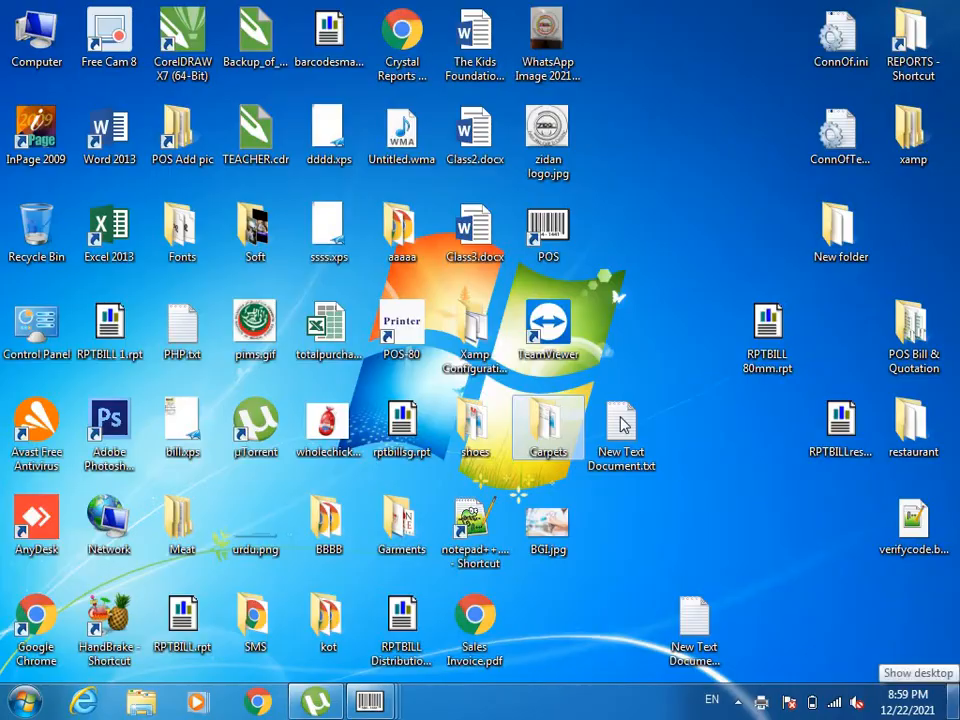
click(547, 452)
double_click(547, 452)
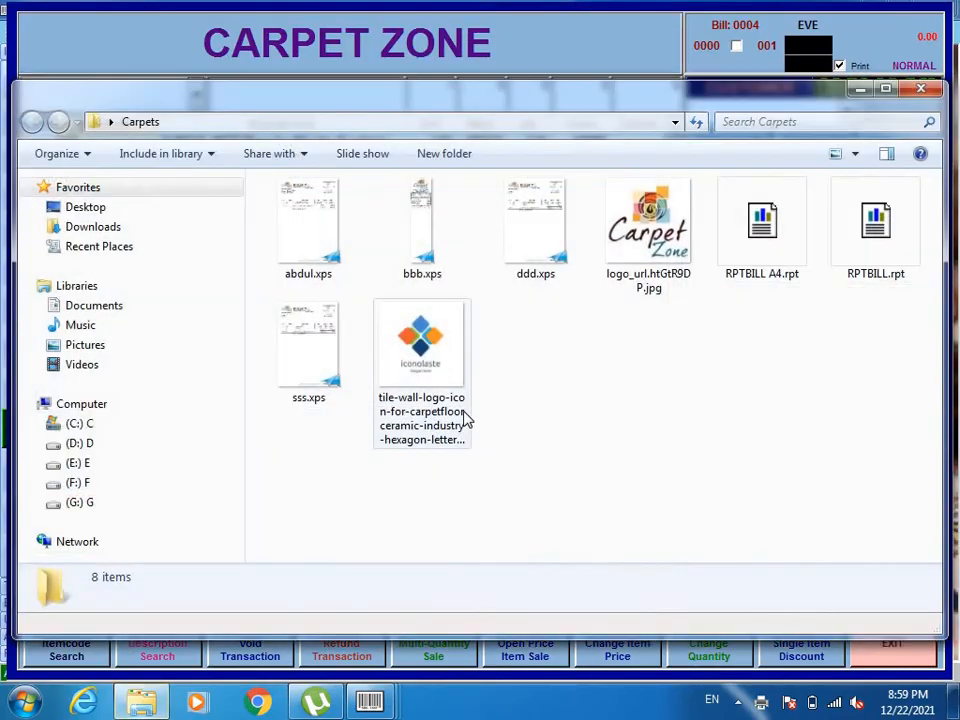
double_click(537, 253)
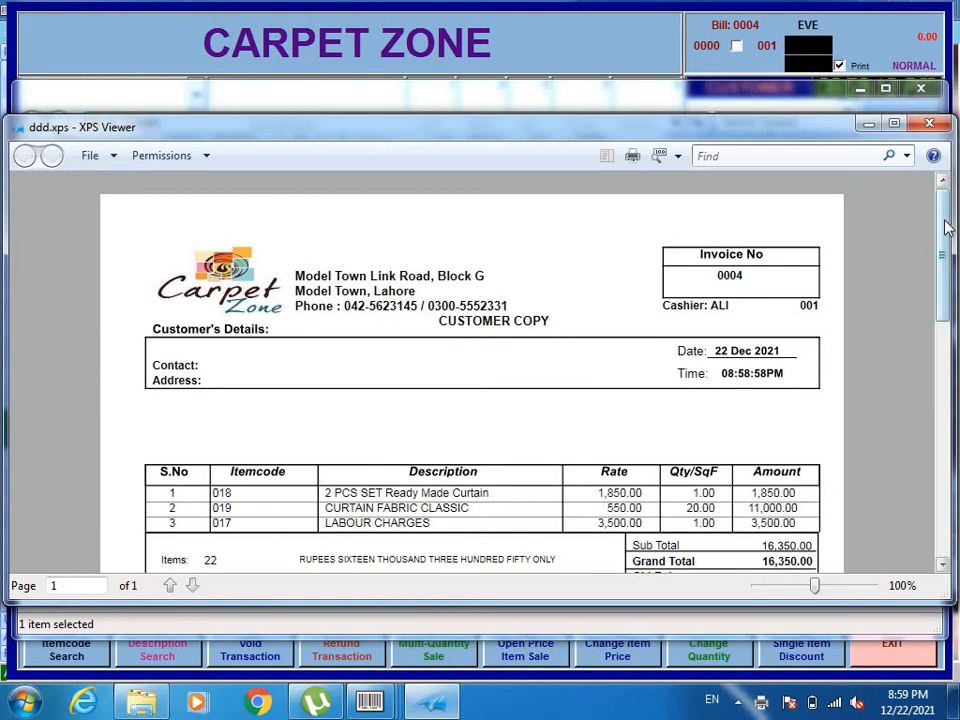
drag(948, 228, 948, 307)
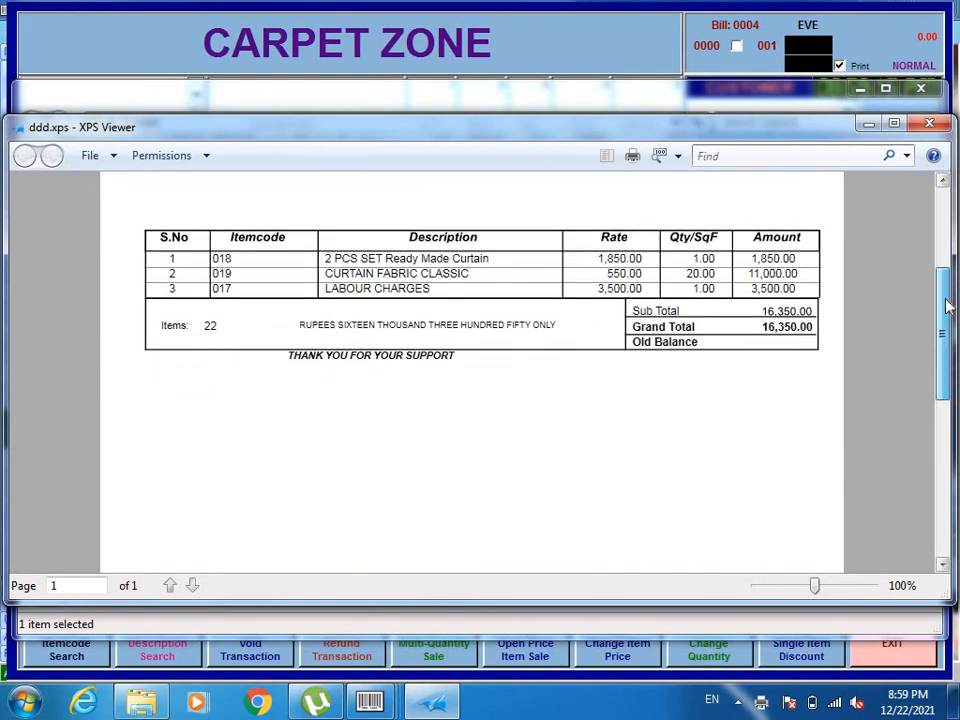
click(895, 124)
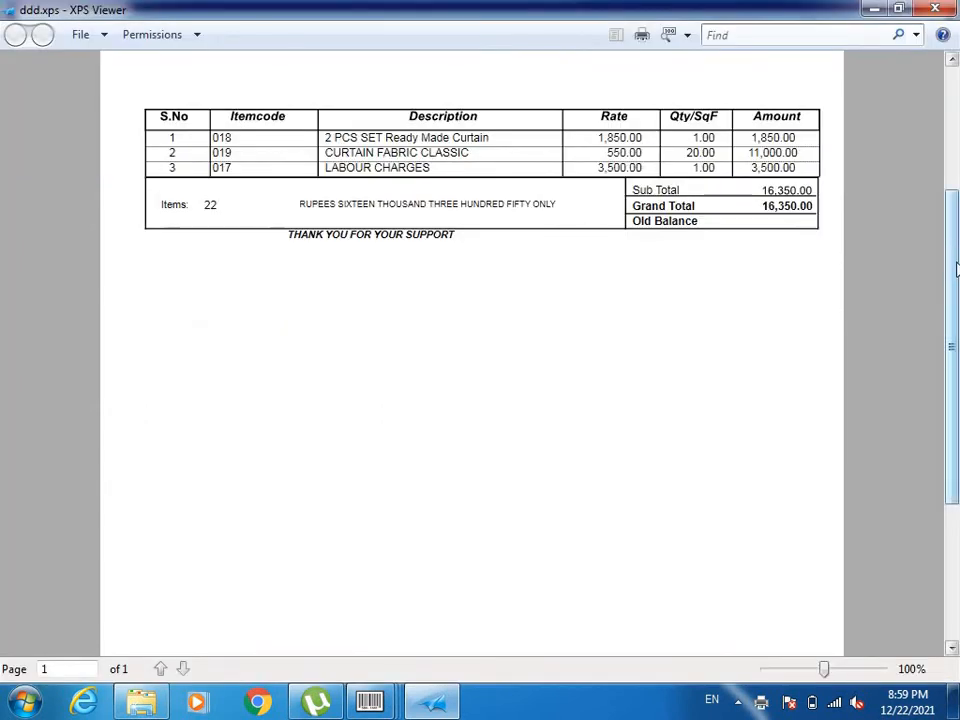
drag(956, 268, 948, 150)
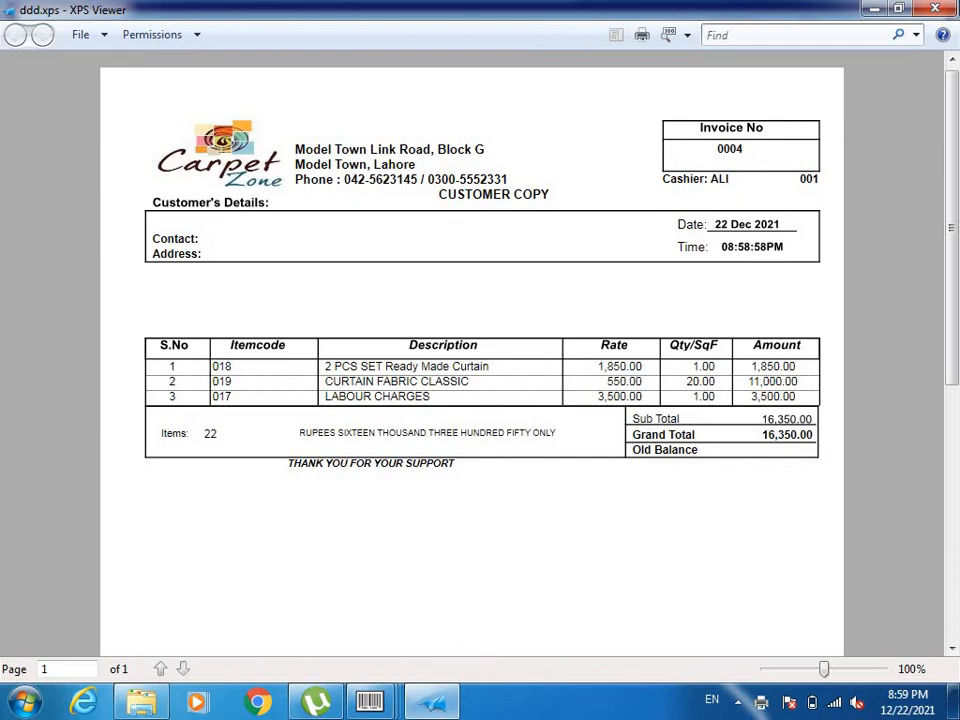
click(938, 7)
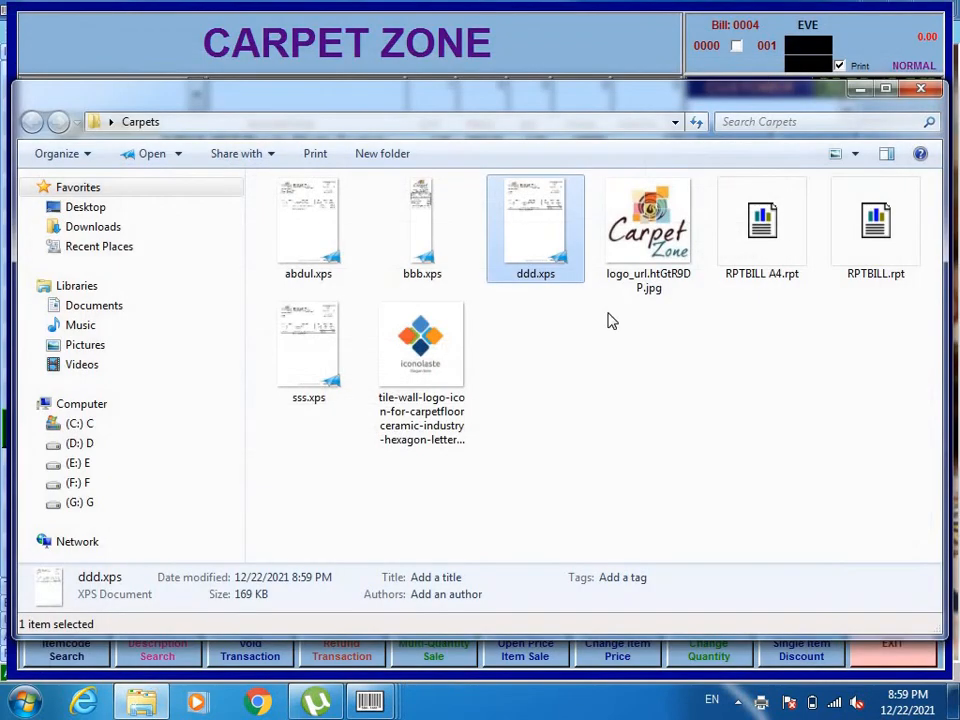
click(919, 89)
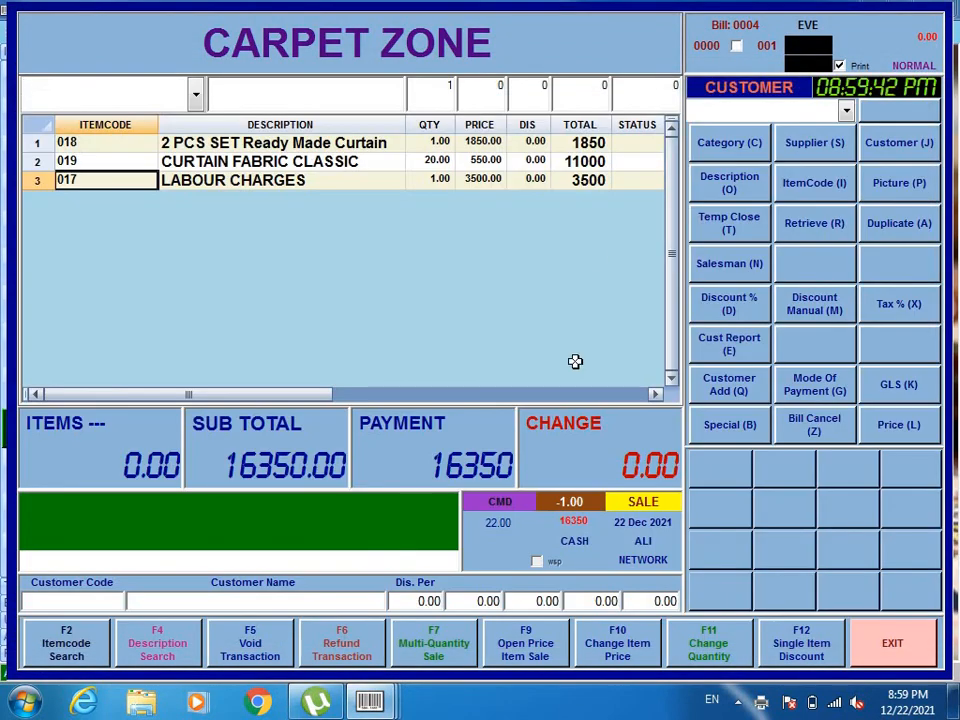
Exit the sales screen and generate the Daily Sale Report, accepting the Microsoft XPS Document Writer print setup.
click(885, 647)
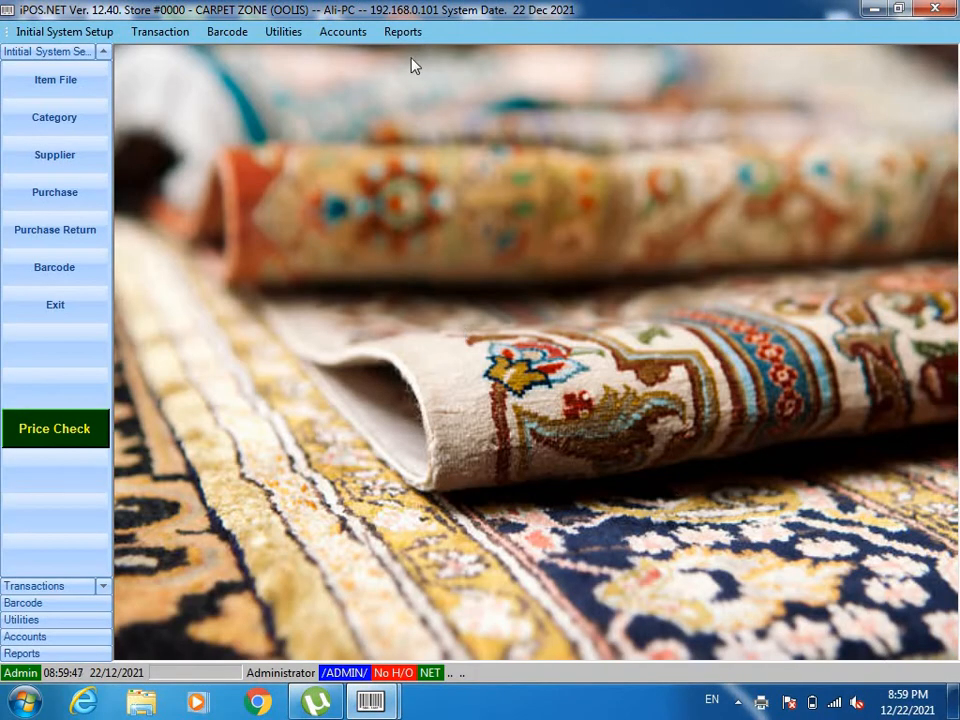
click(402, 33)
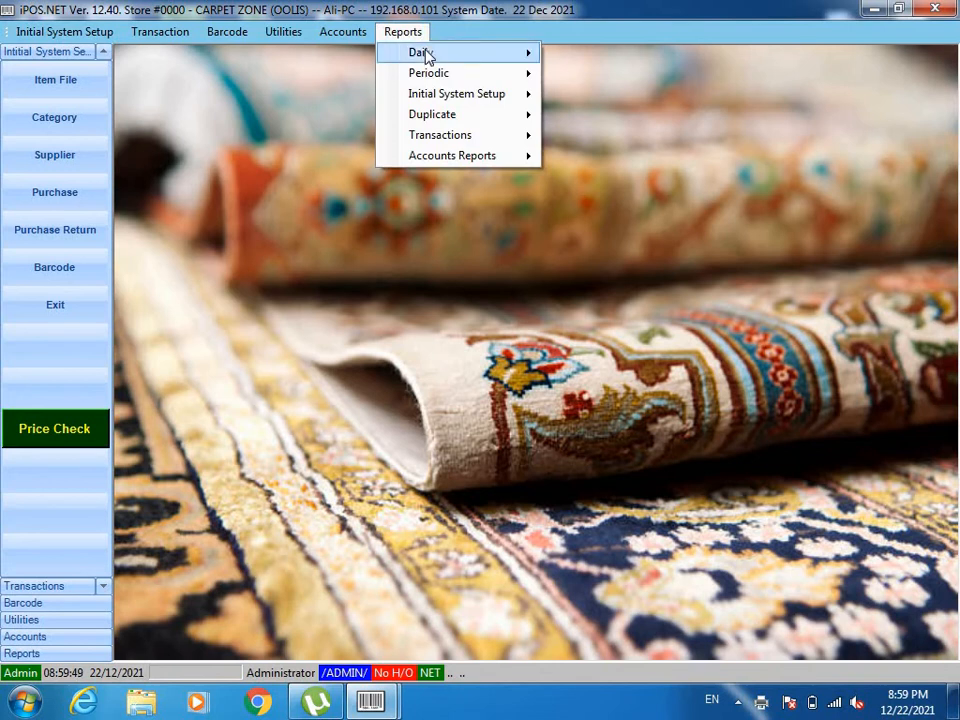
mouse_move(424, 54)
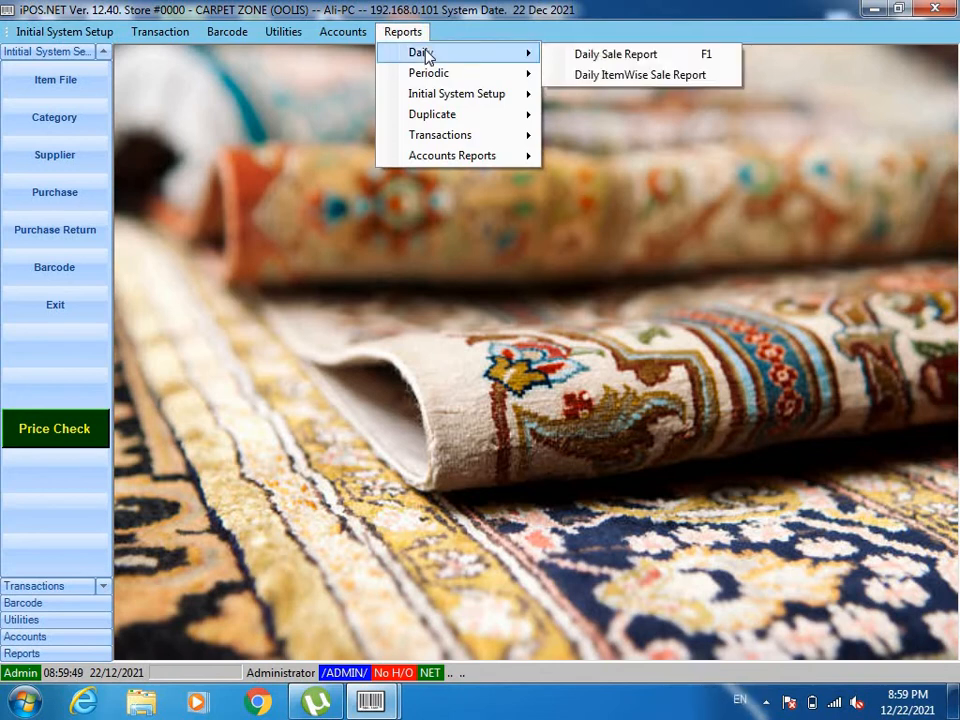
click(580, 56)
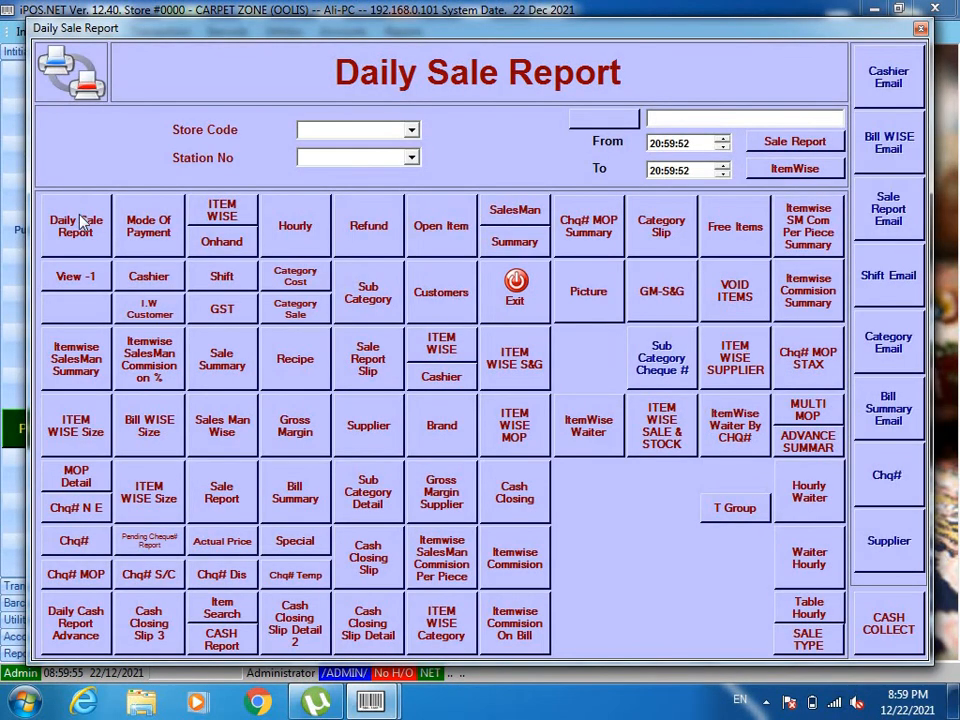
click(80, 224)
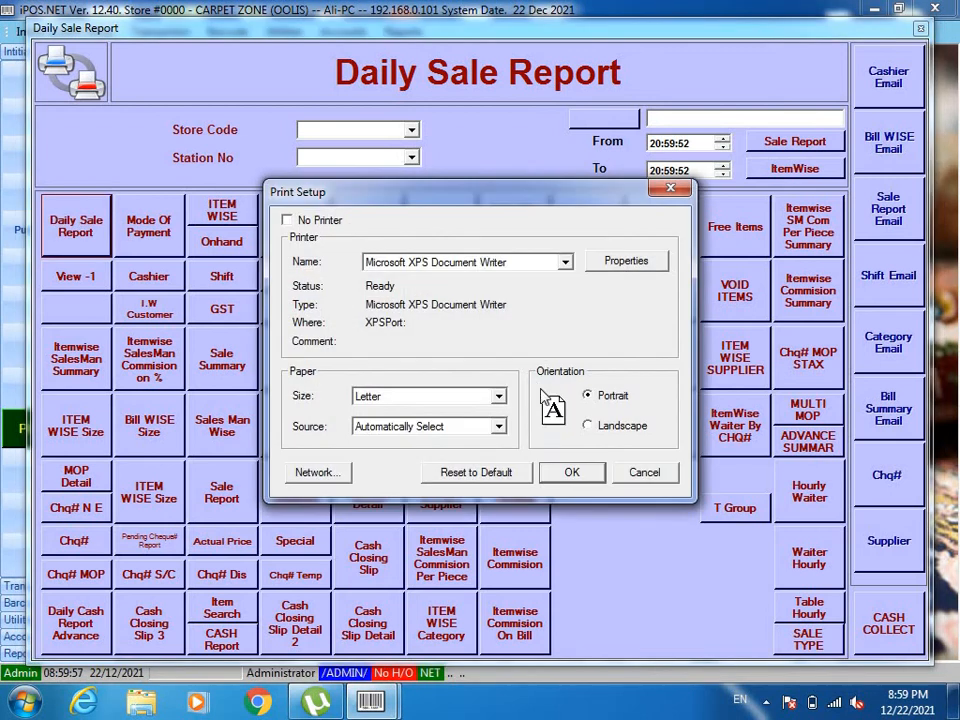
click(565, 472)
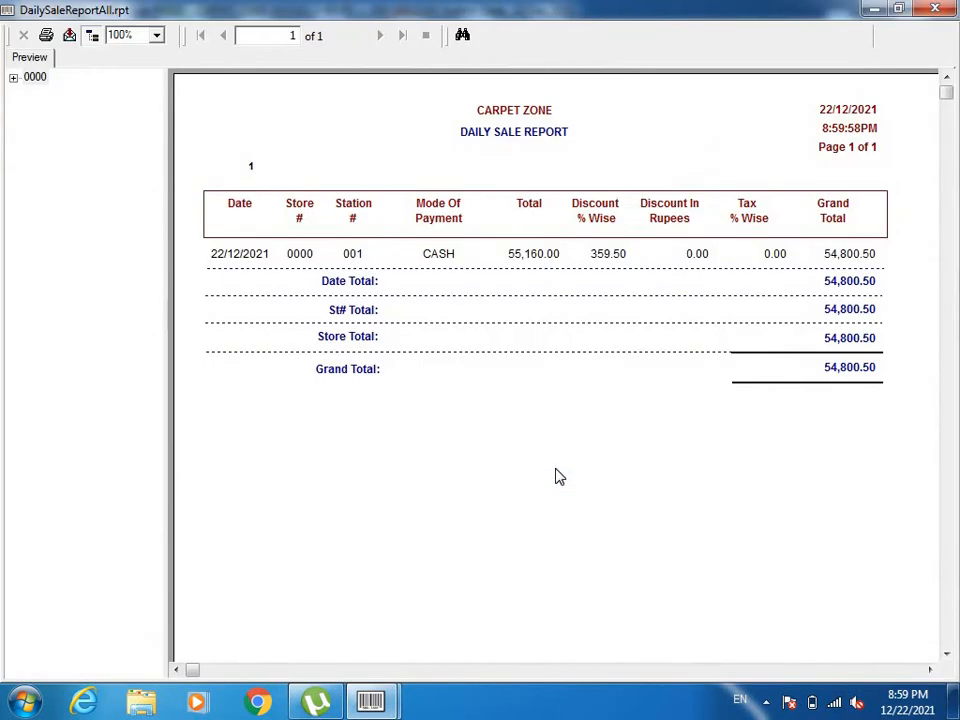
Examine the total, percentage discount and grand total in the daily sale report, and close the report and its selection window.
click(852, 368)
click(604, 256)
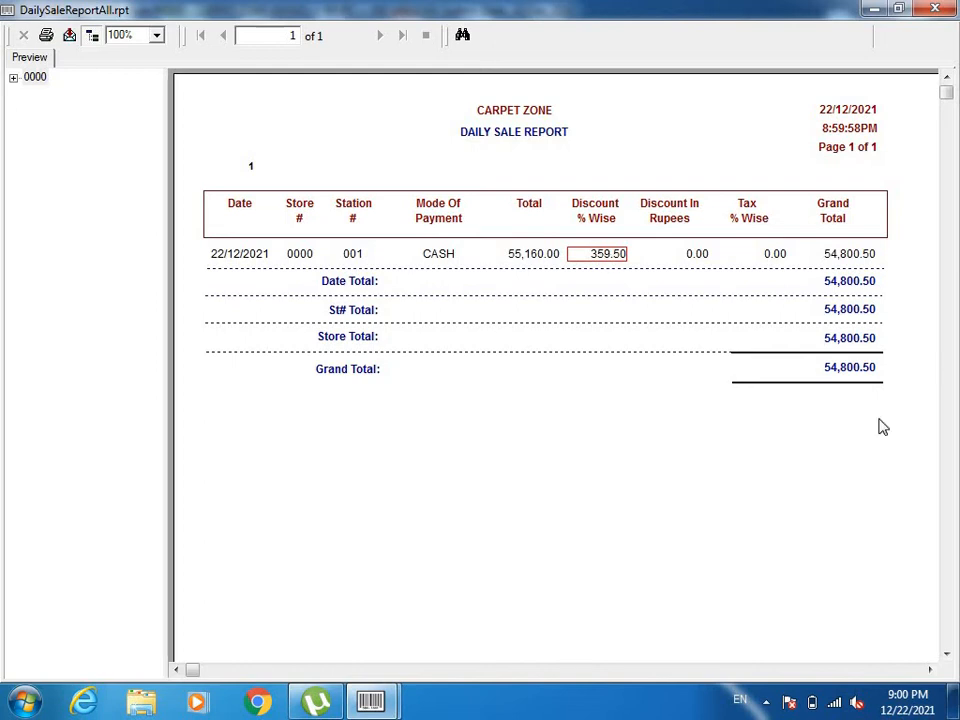
click(532, 257)
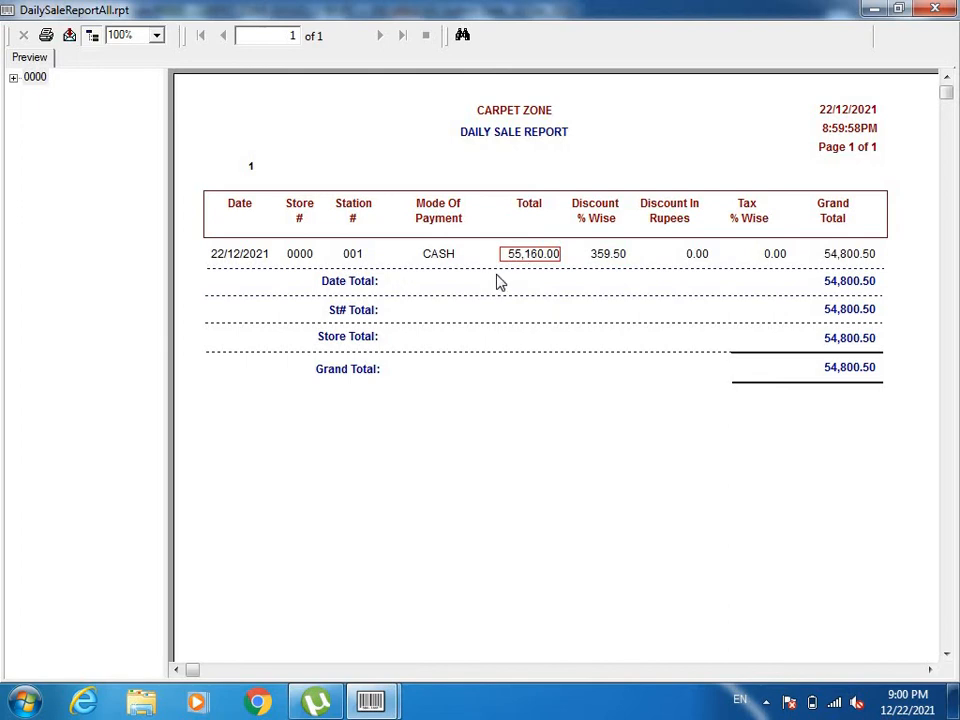
click(609, 257)
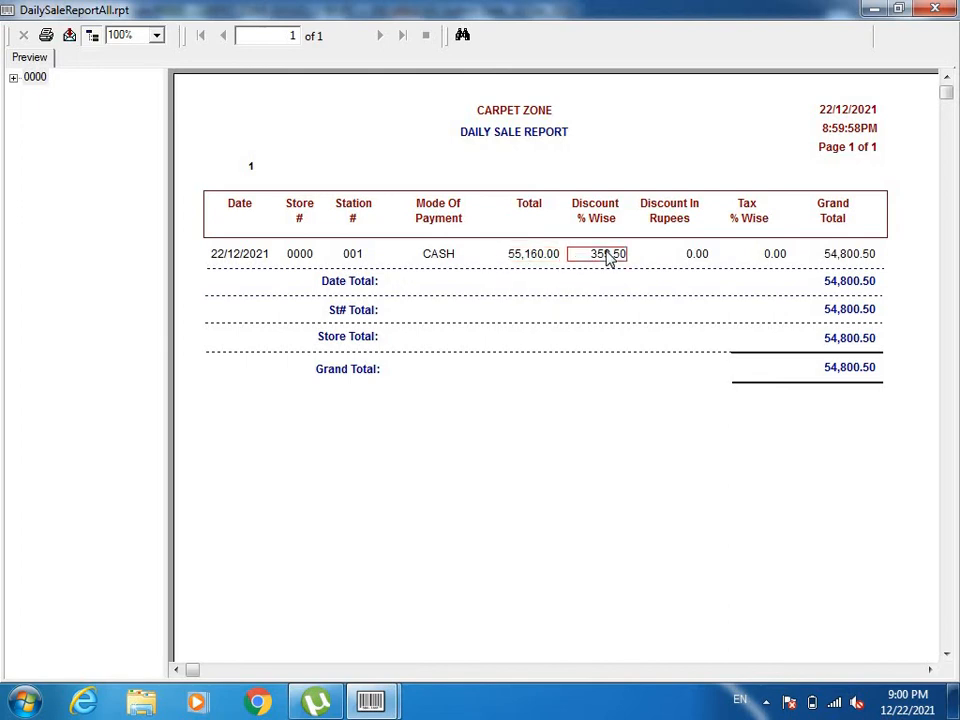
click(853, 371)
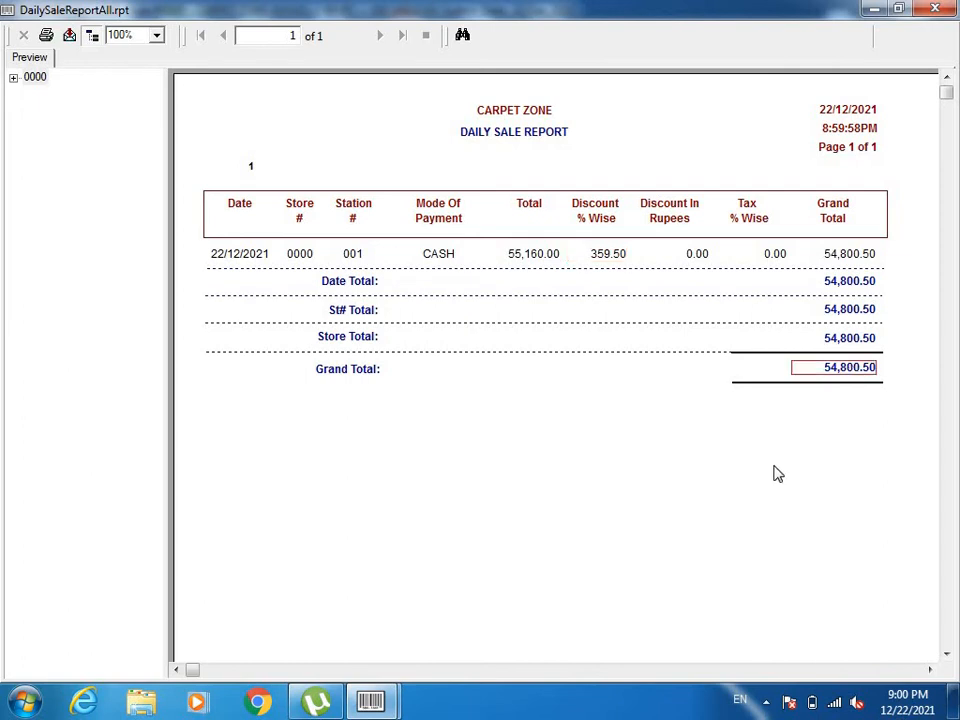
click(935, 9)
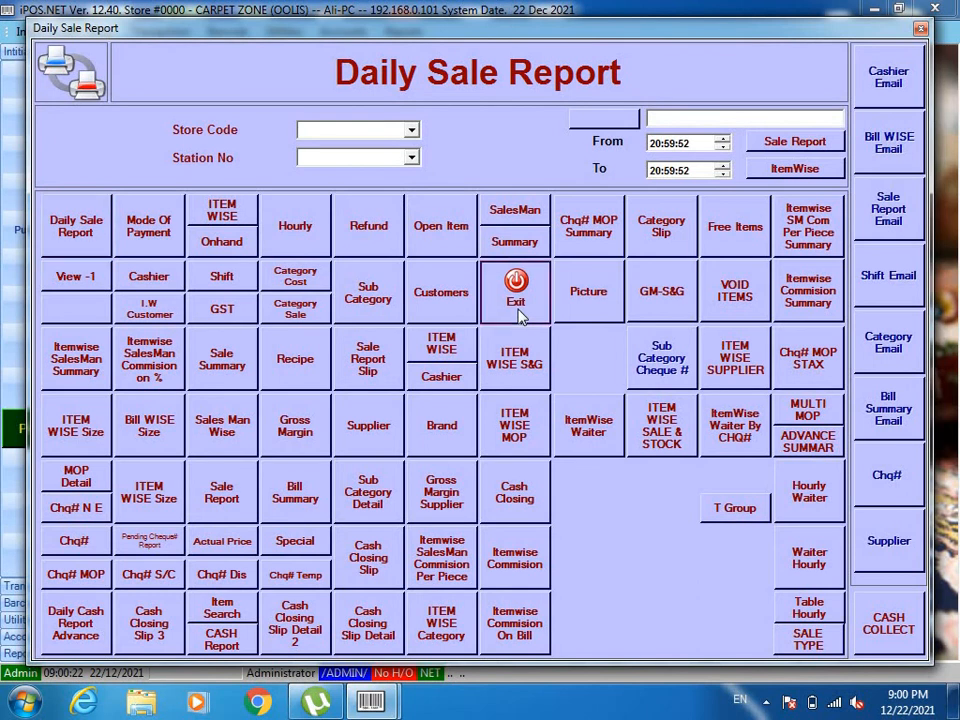
click(521, 311)
Run End Of Day processing for station number 001, acknowledge the completion message, and close the processing window.
click(285, 32)
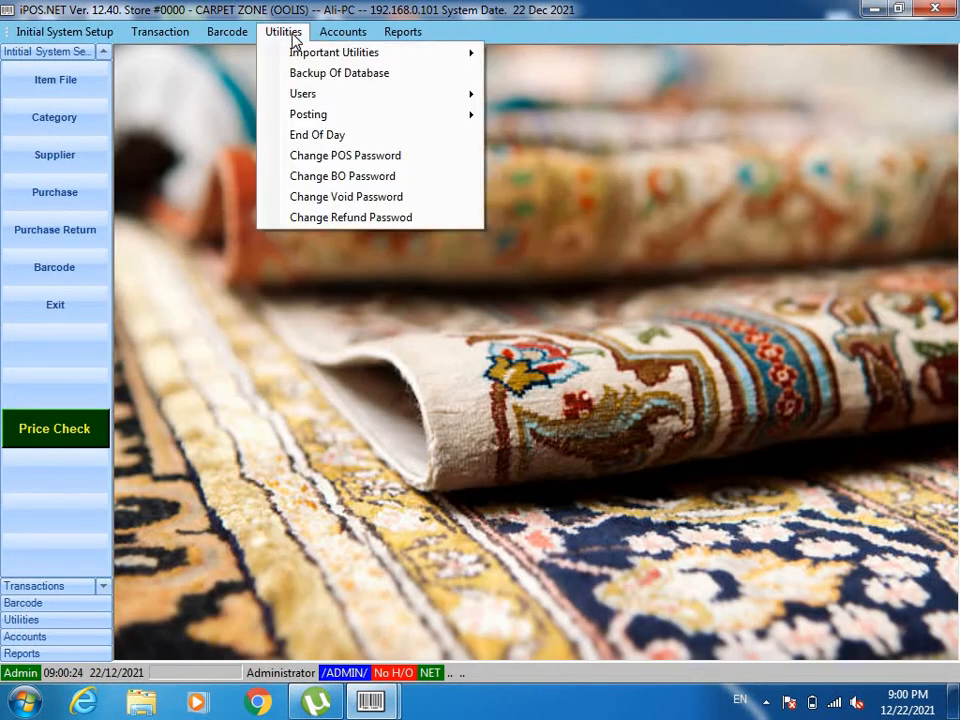
click(343, 135)
click(549, 306)
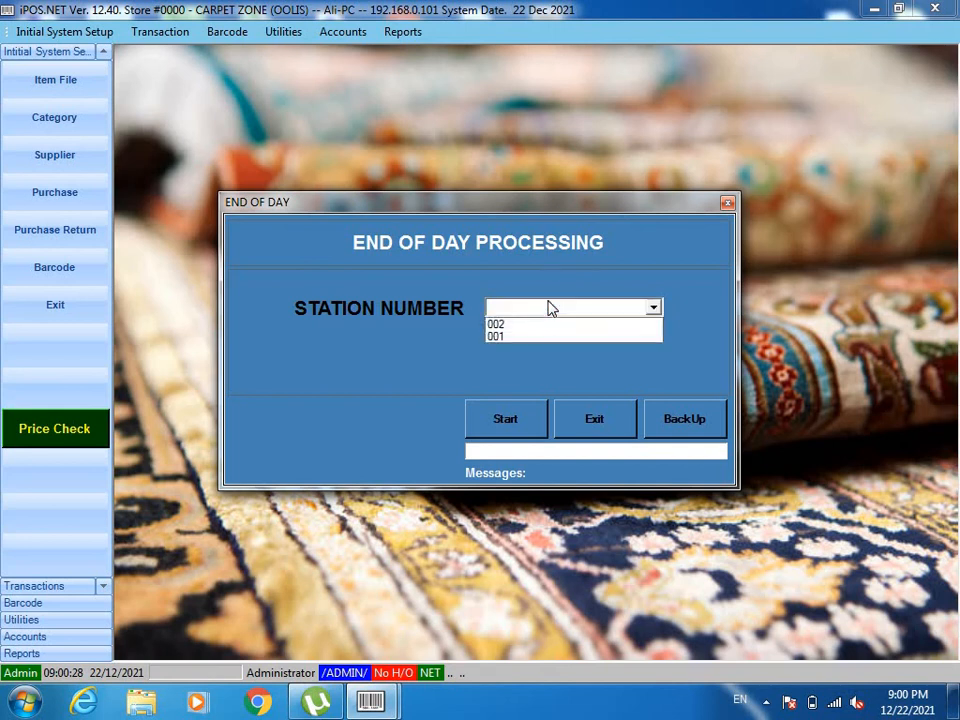
click(519, 344)
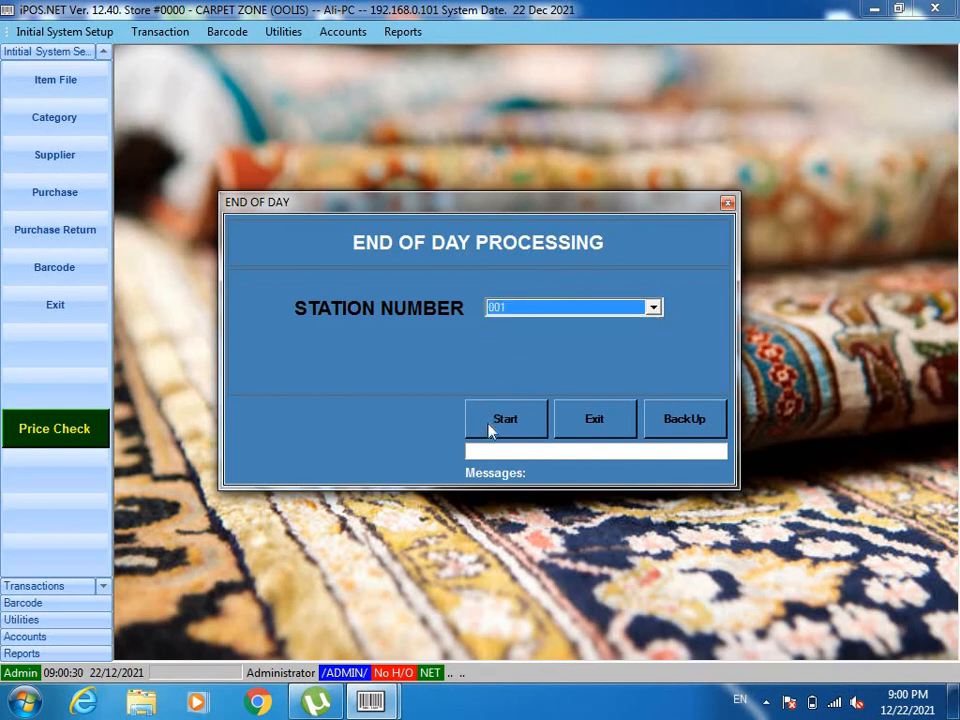
click(489, 429)
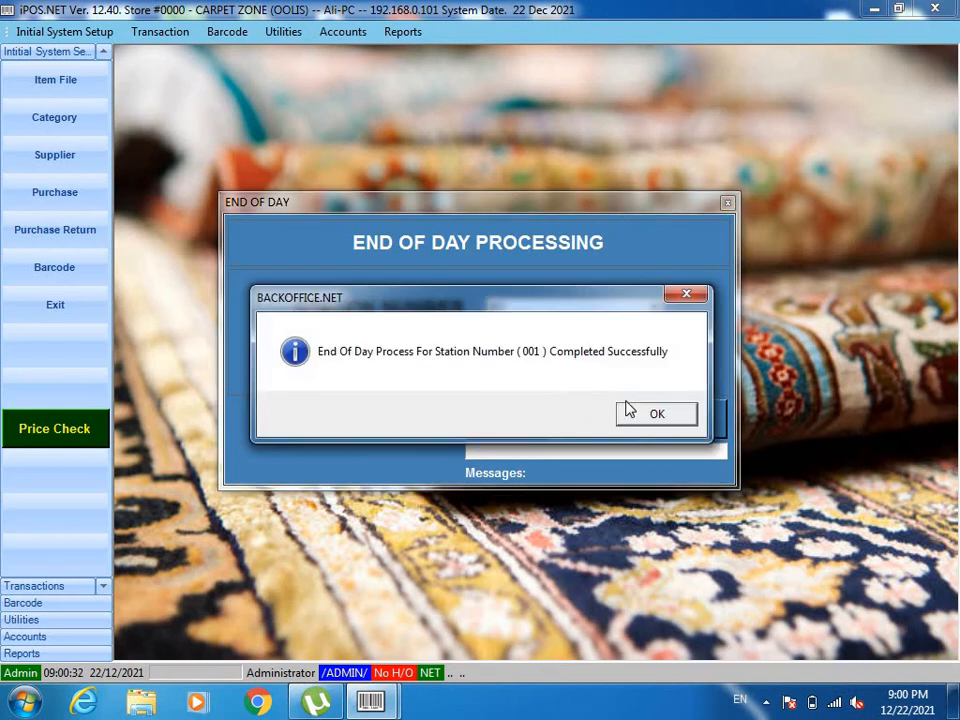
click(656, 415)
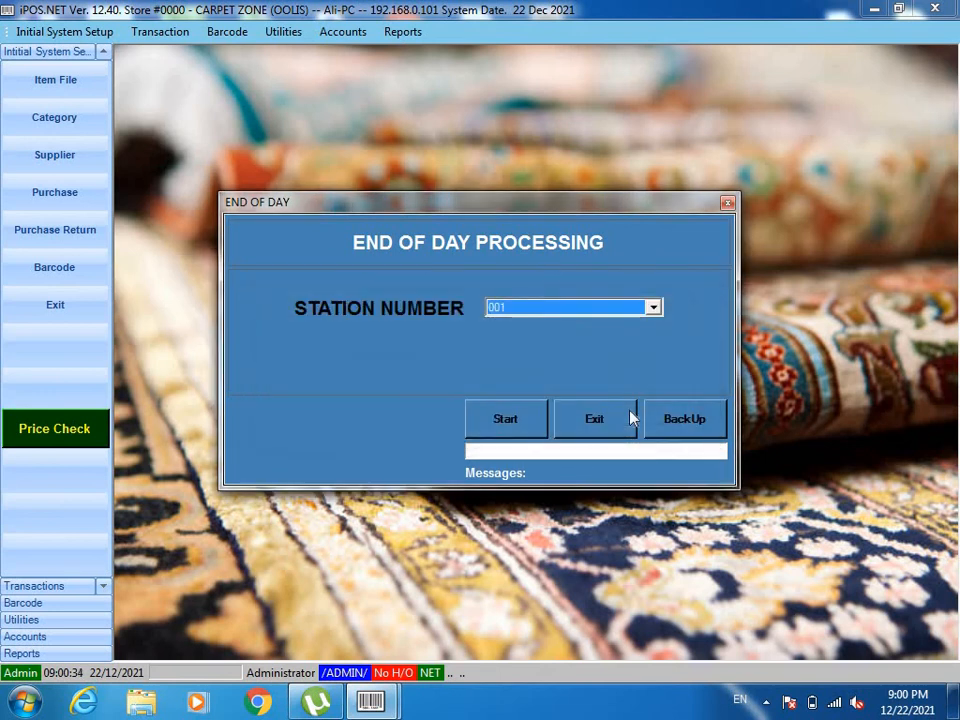
click(595, 419)
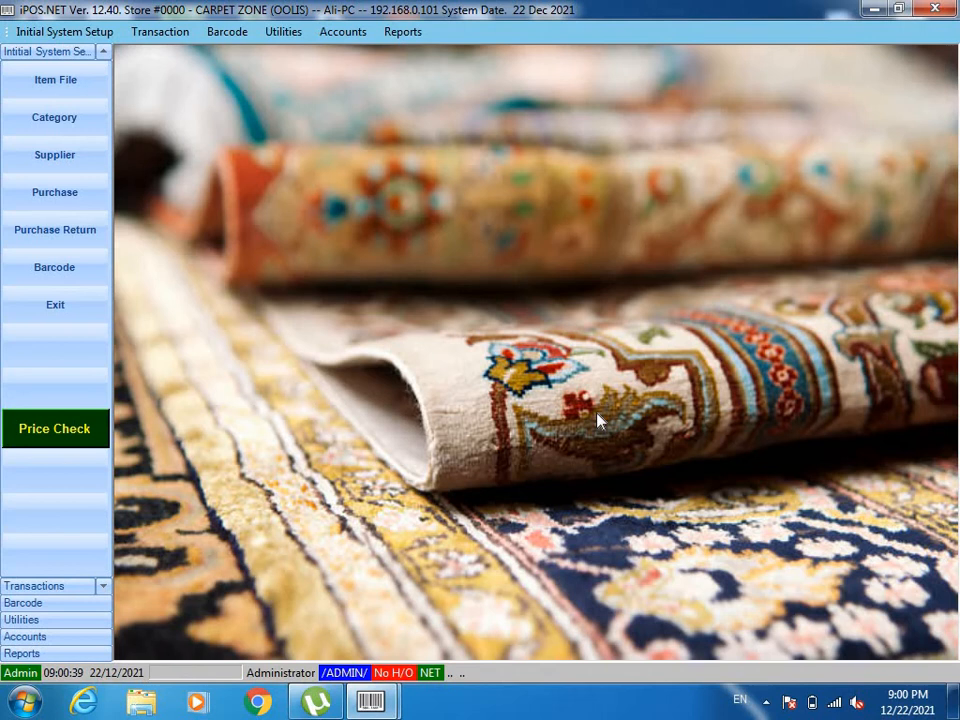
Open the Gross Margin selection window from the periodic stock position reports.
click(405, 31)
mouse_move(510, 75)
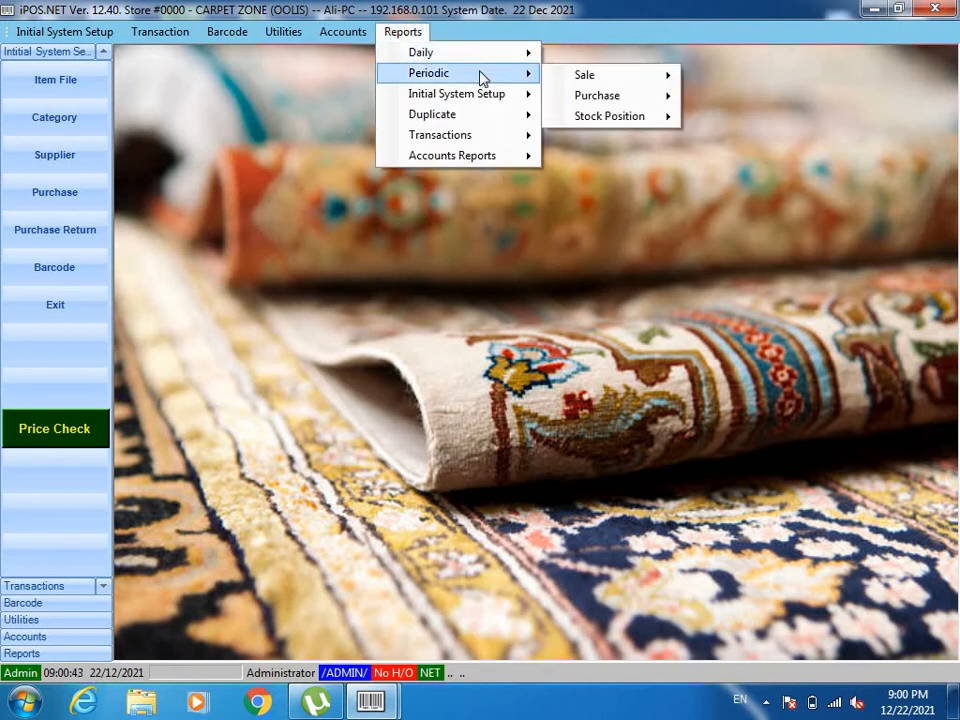
mouse_move(624, 118)
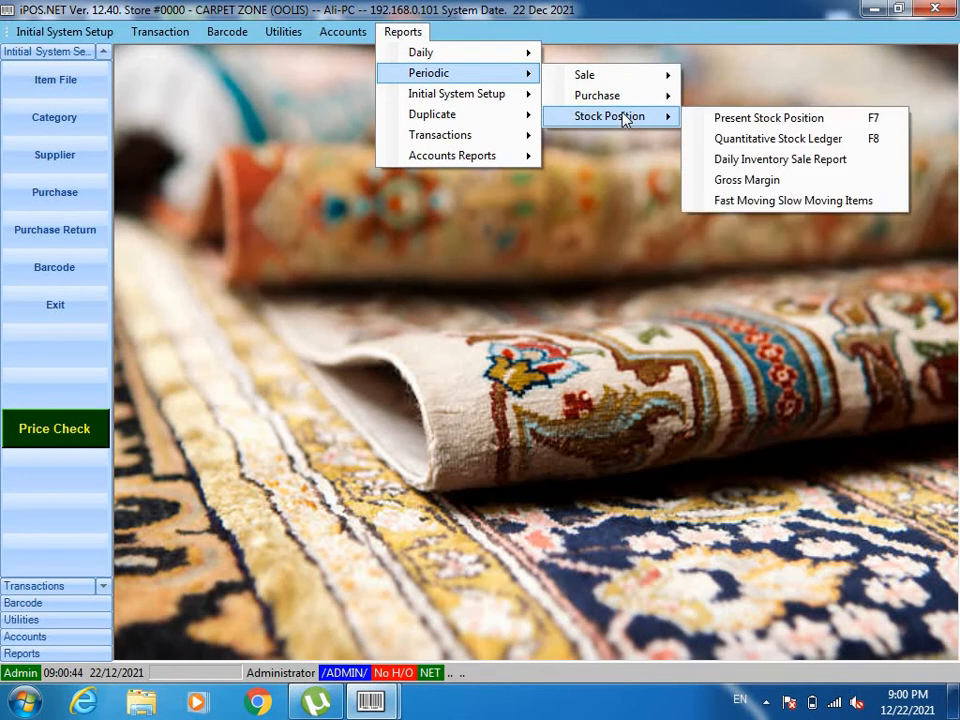
click(742, 181)
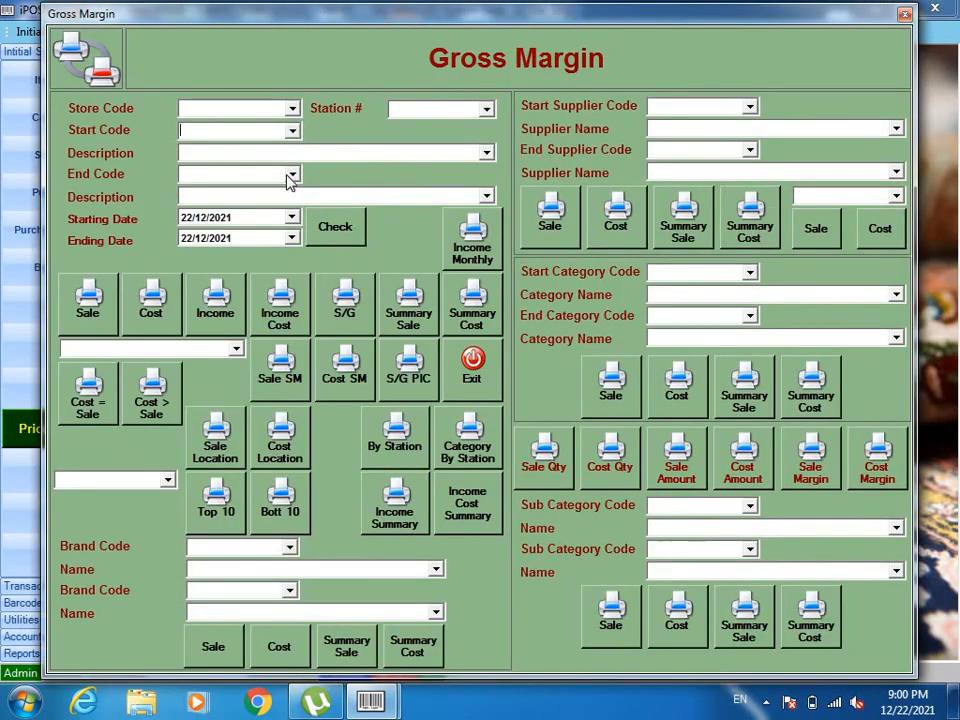
Set the gross margin report period to run from 01/12/2021 to 30/12/2021.
click(186, 220)
text(01)
click(187, 240)
text(30)
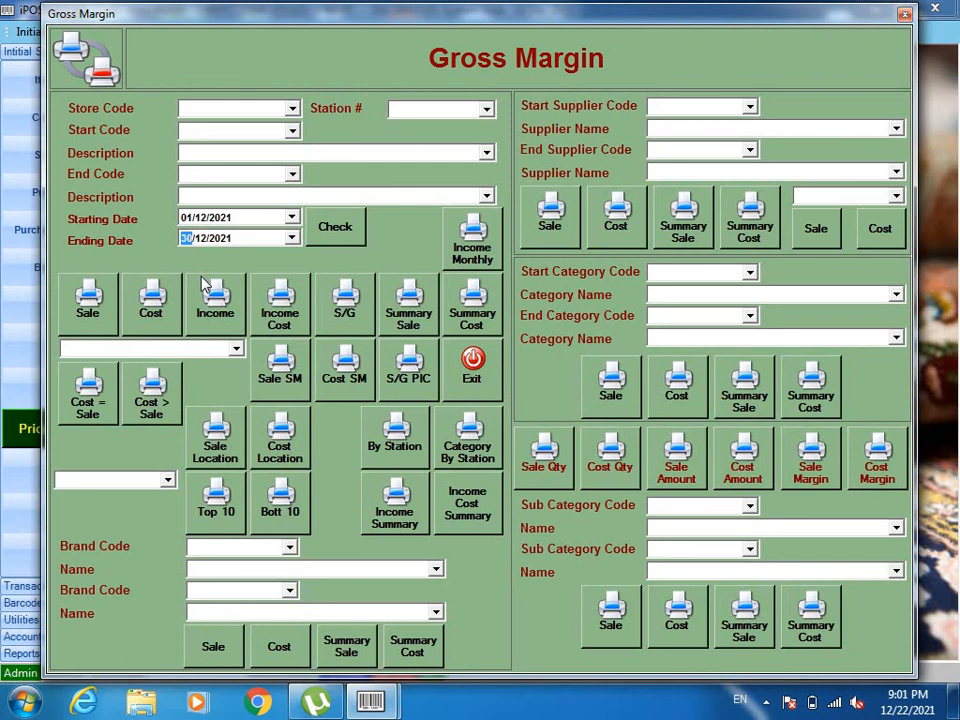
Set both report dates to 22/12/2021 and generate the itemwise gross margin report on cost, accepting the Microsoft XPS Document Writer print setup.
click(185, 217)
click(186, 240)
click(155, 310)
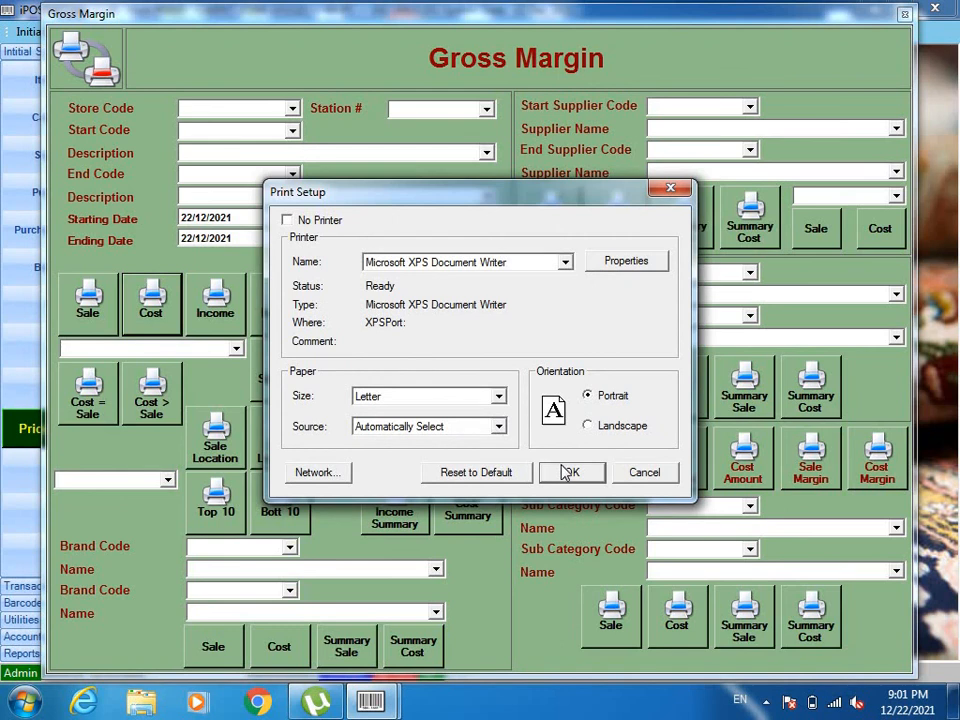
click(568, 472)
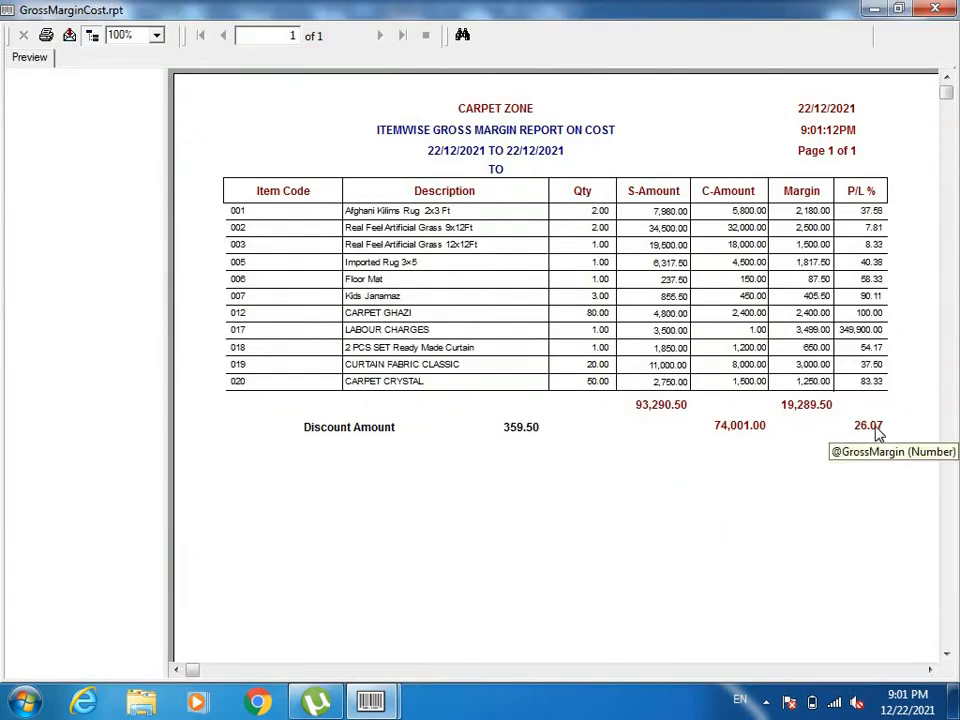
Examine the total sale amount, margin and profit percentage in the gross margin report, and close the report and its selection window.
click(655, 415)
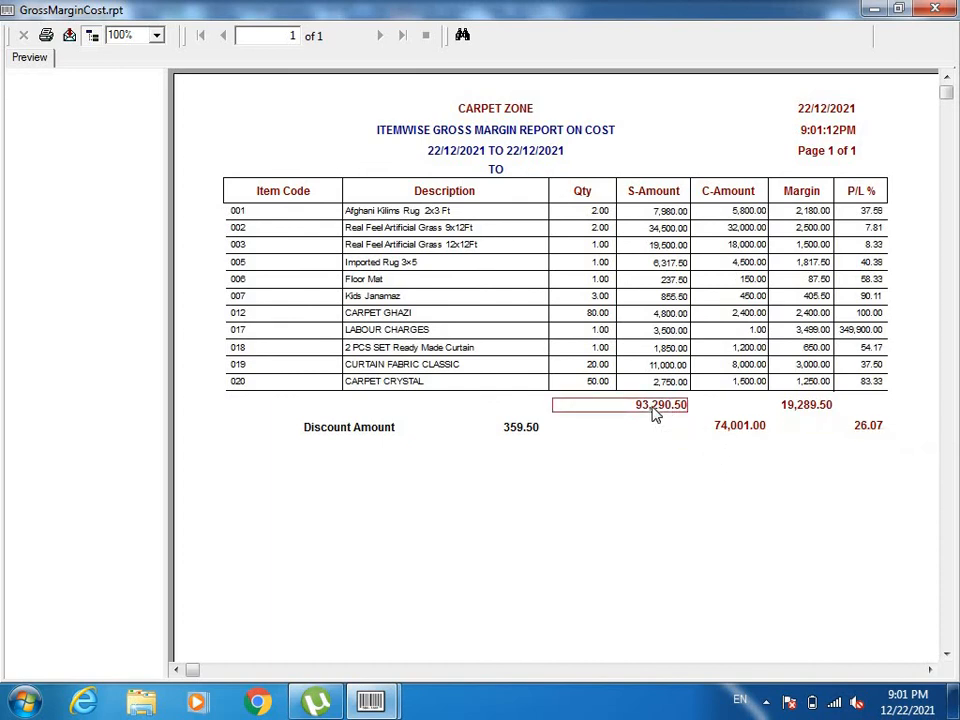
click(870, 428)
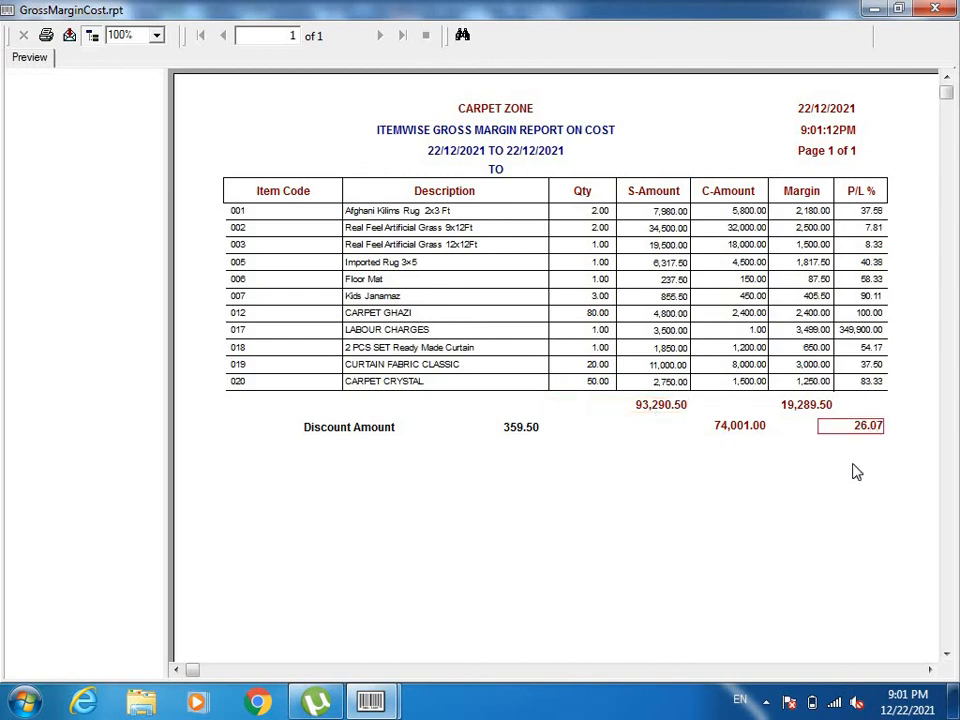
click(814, 410)
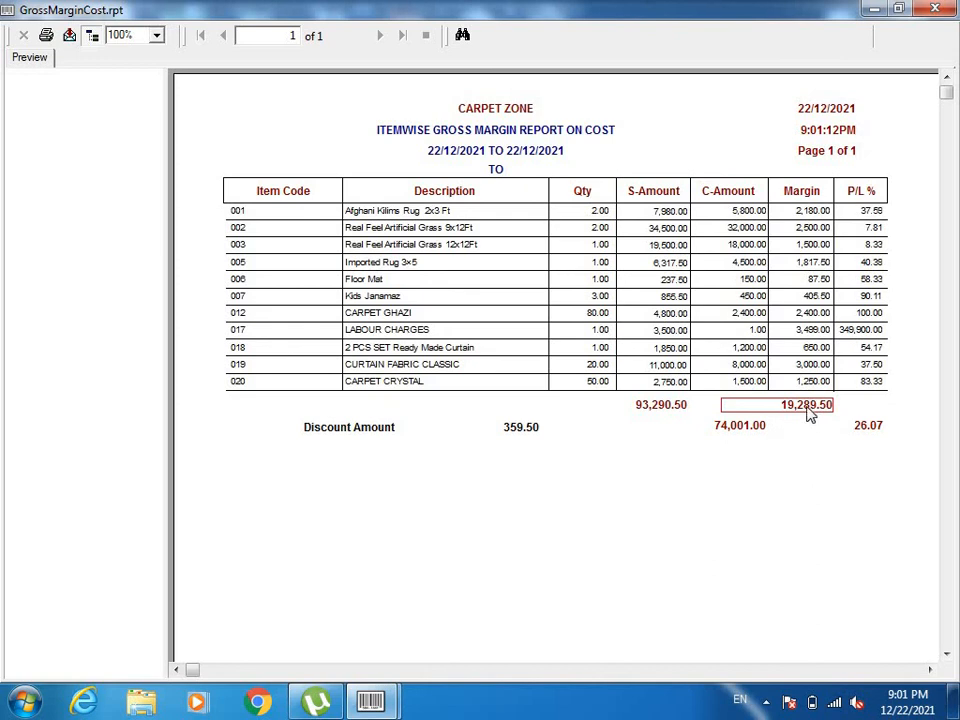
click(870, 427)
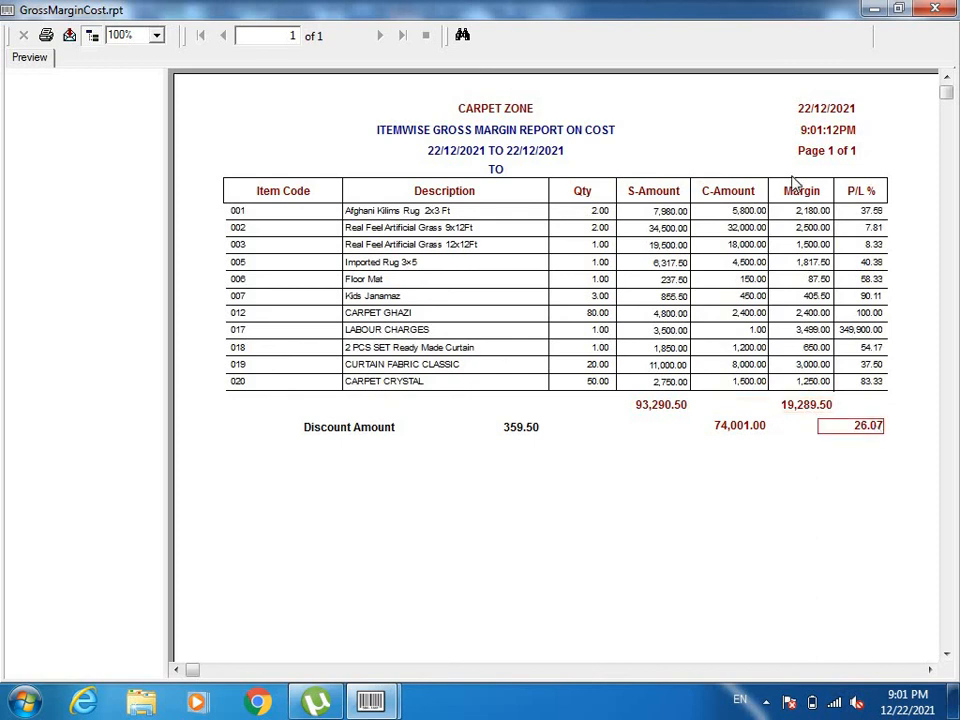
click(937, 9)
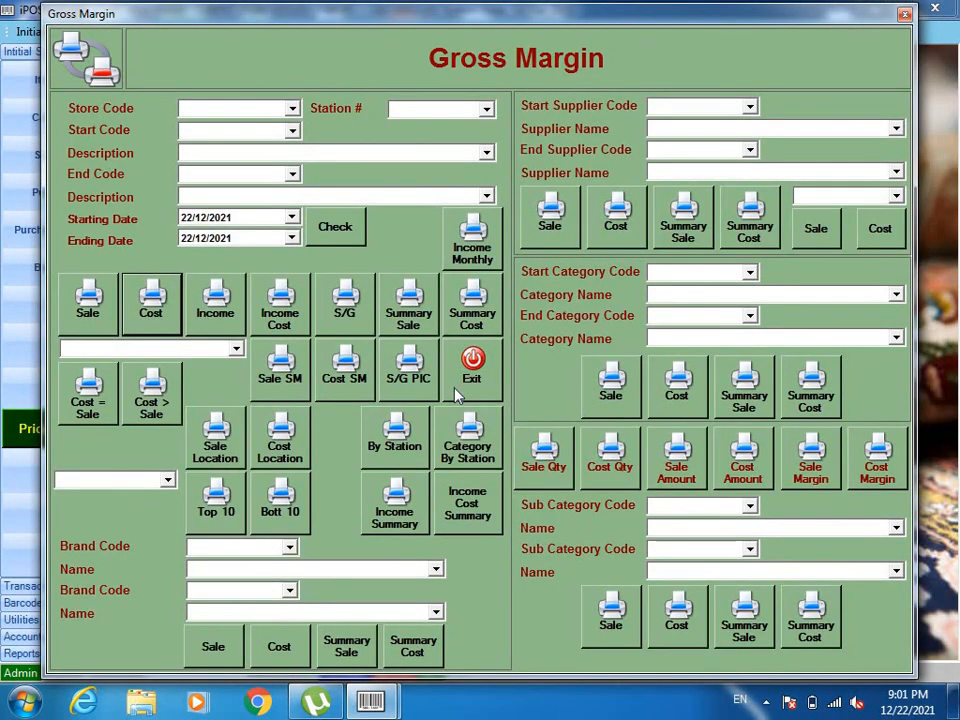
click(468, 375)
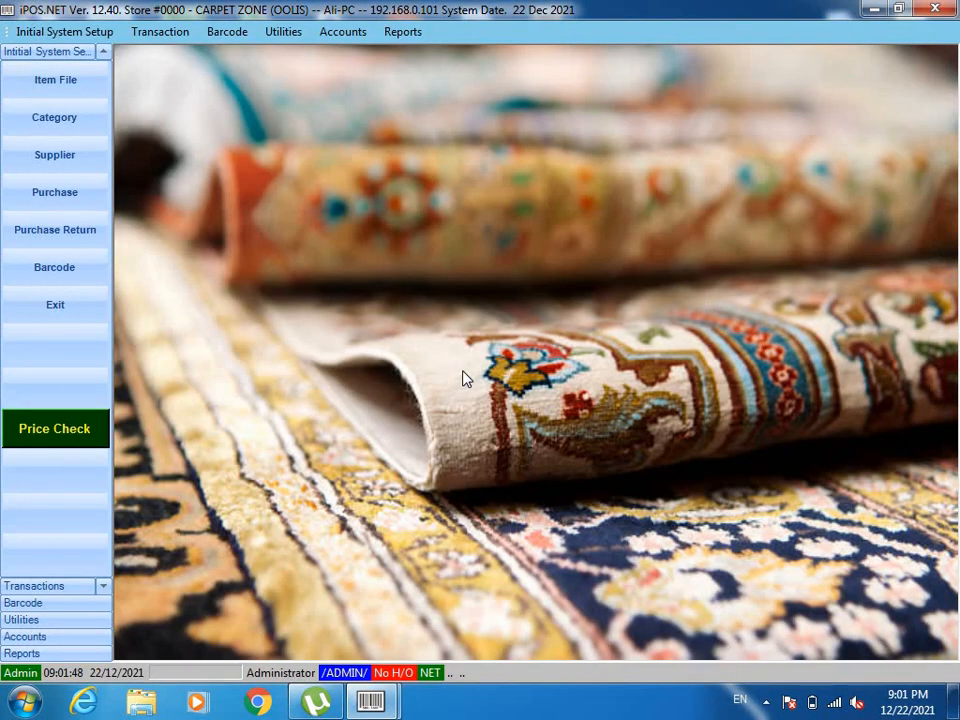